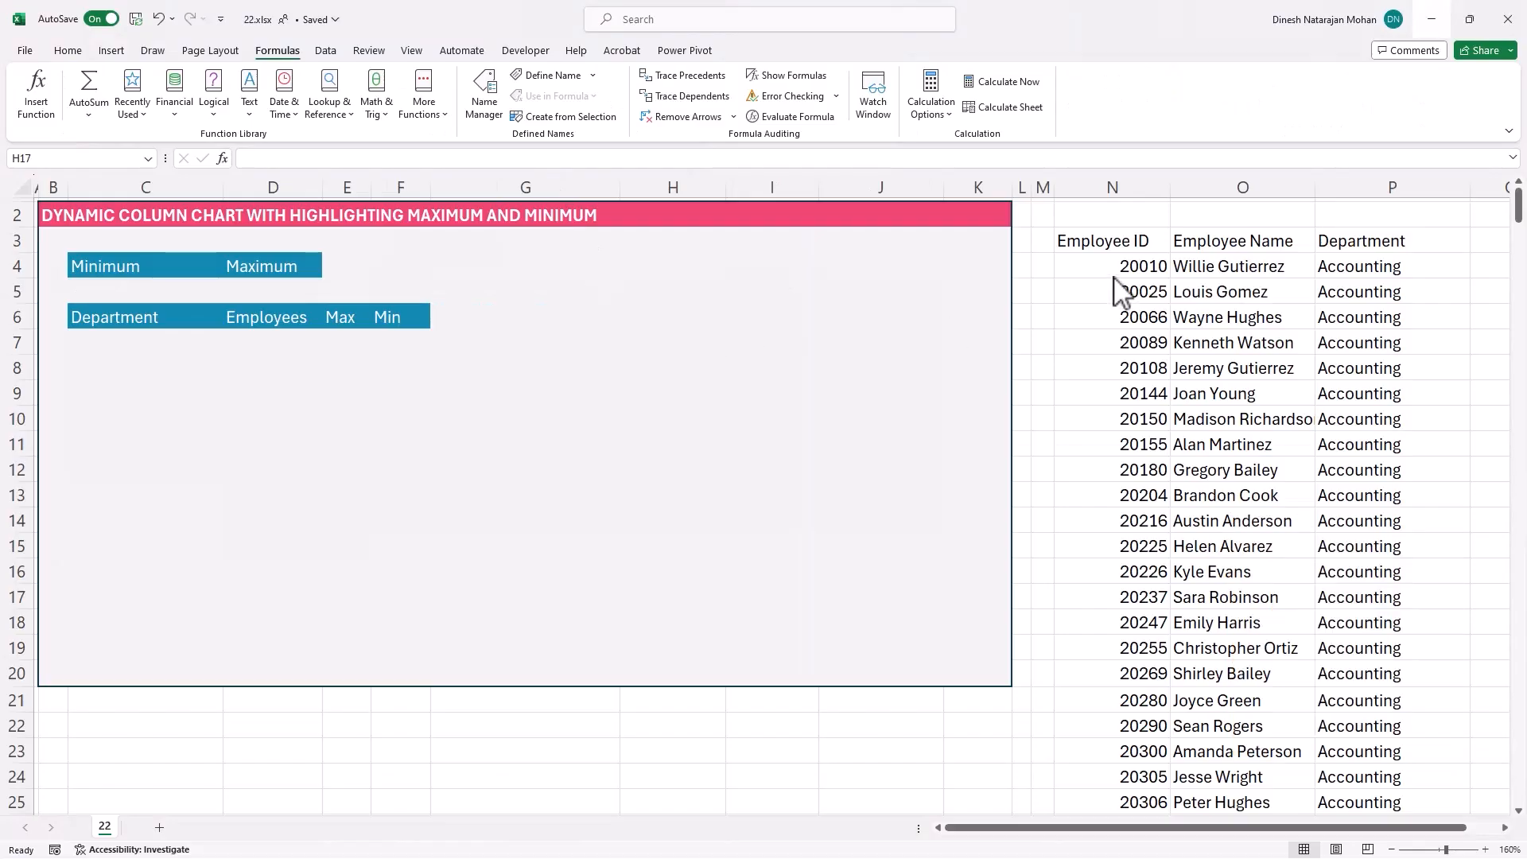
Step: Convert the employee list in N3:P421 into a table with headers and name the table Data
drag(1121, 240, 1318, 594)
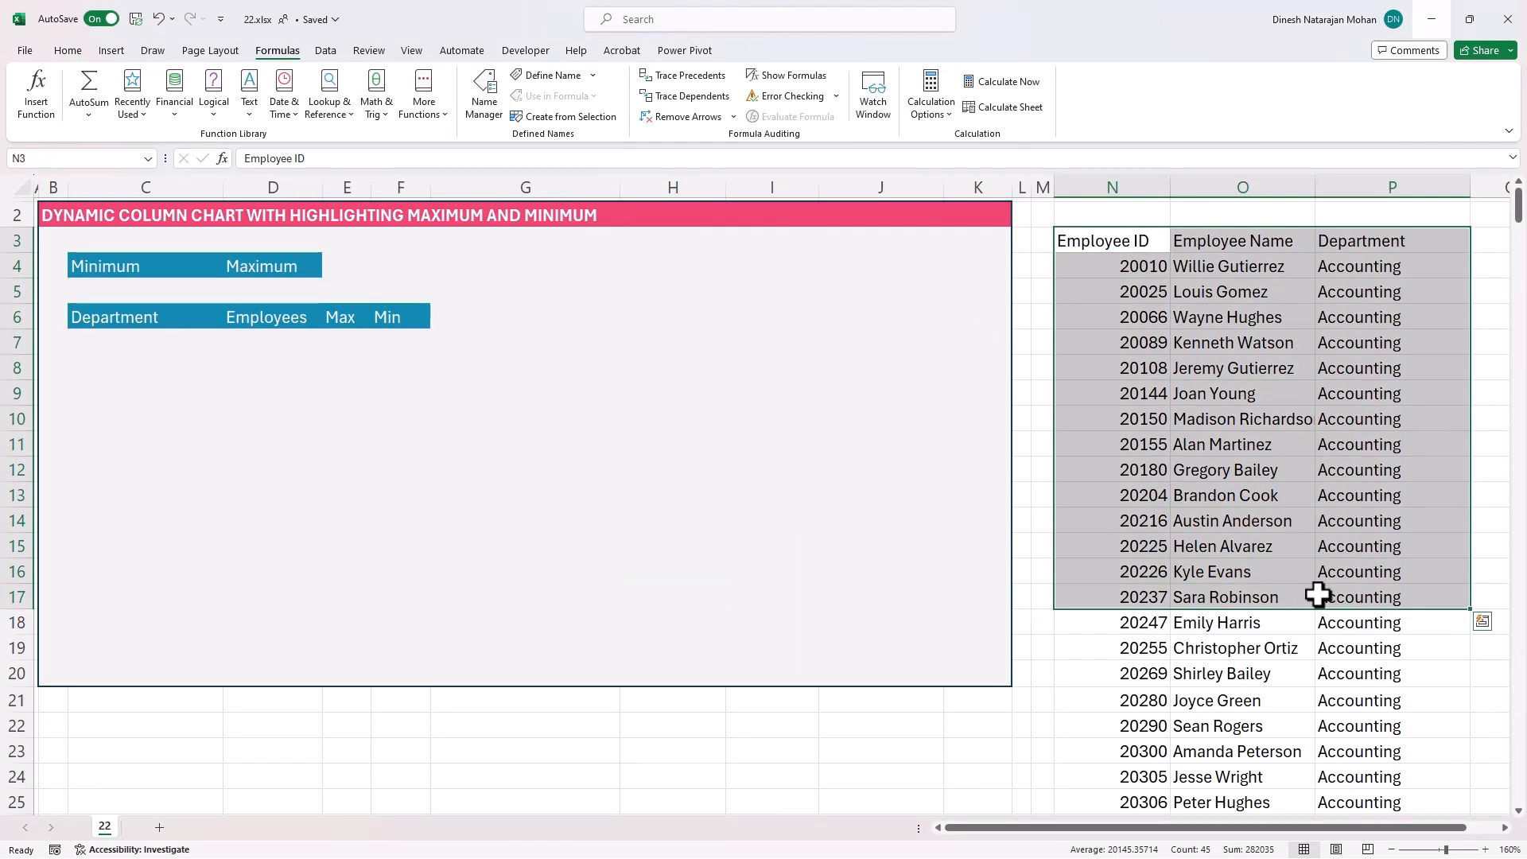
key(ctrl+shift+Down)
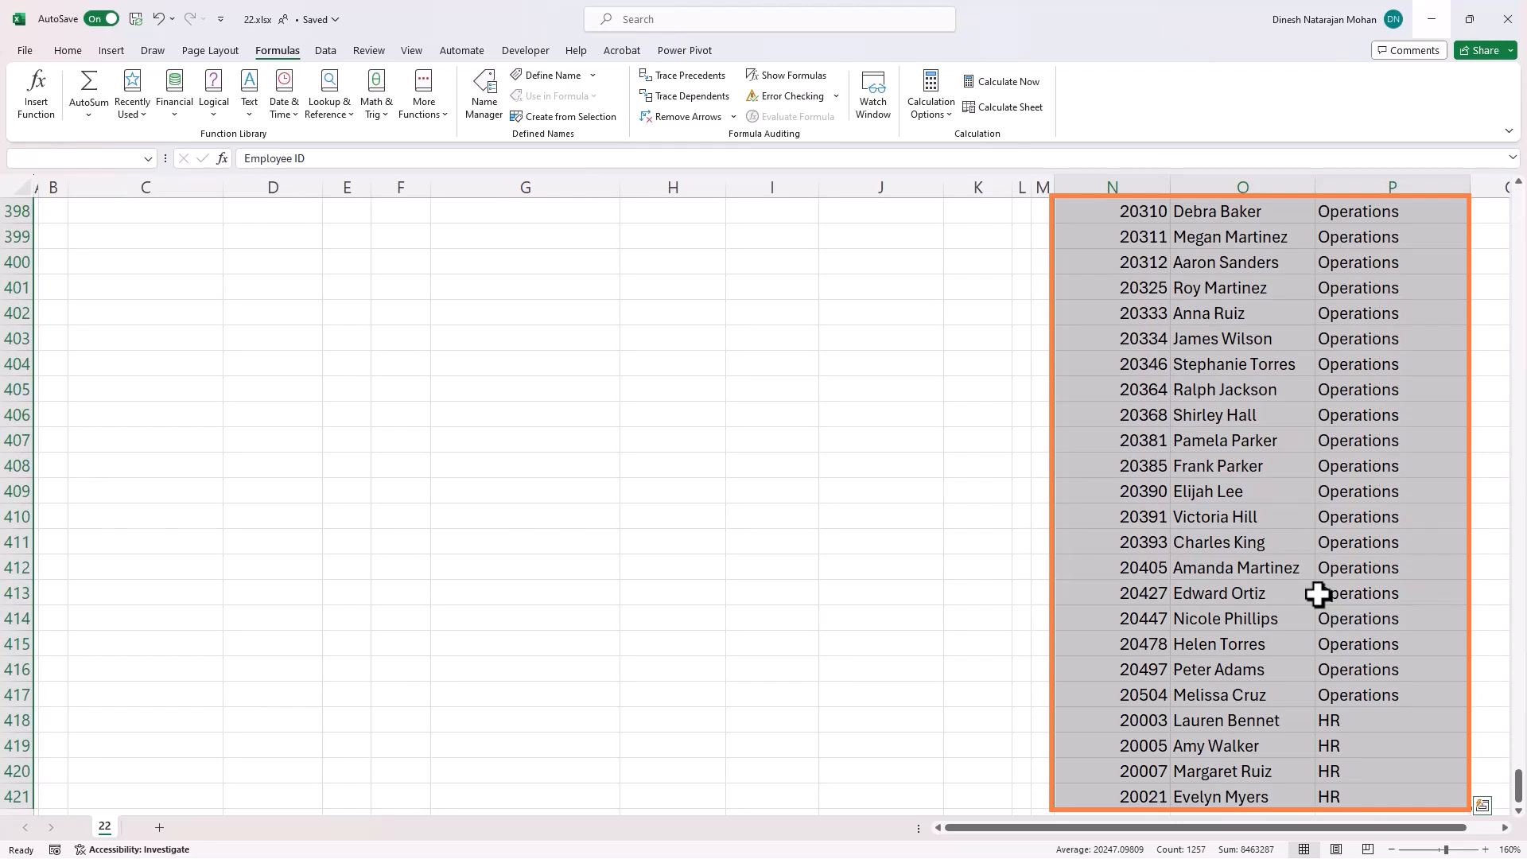
key(ctrl+t)
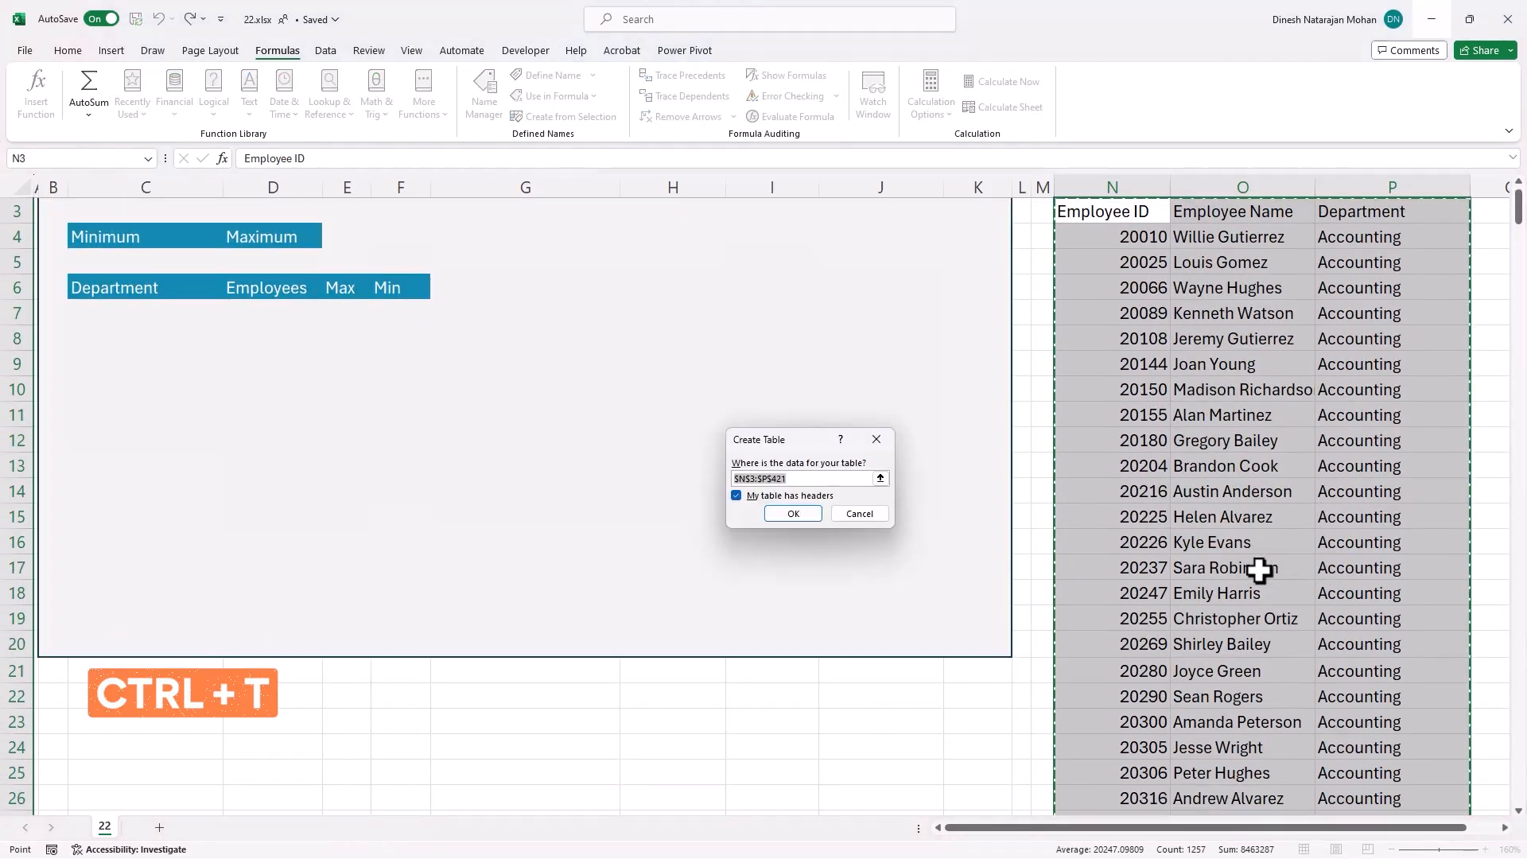
click(811, 517)
click(39, 95)
text(D)
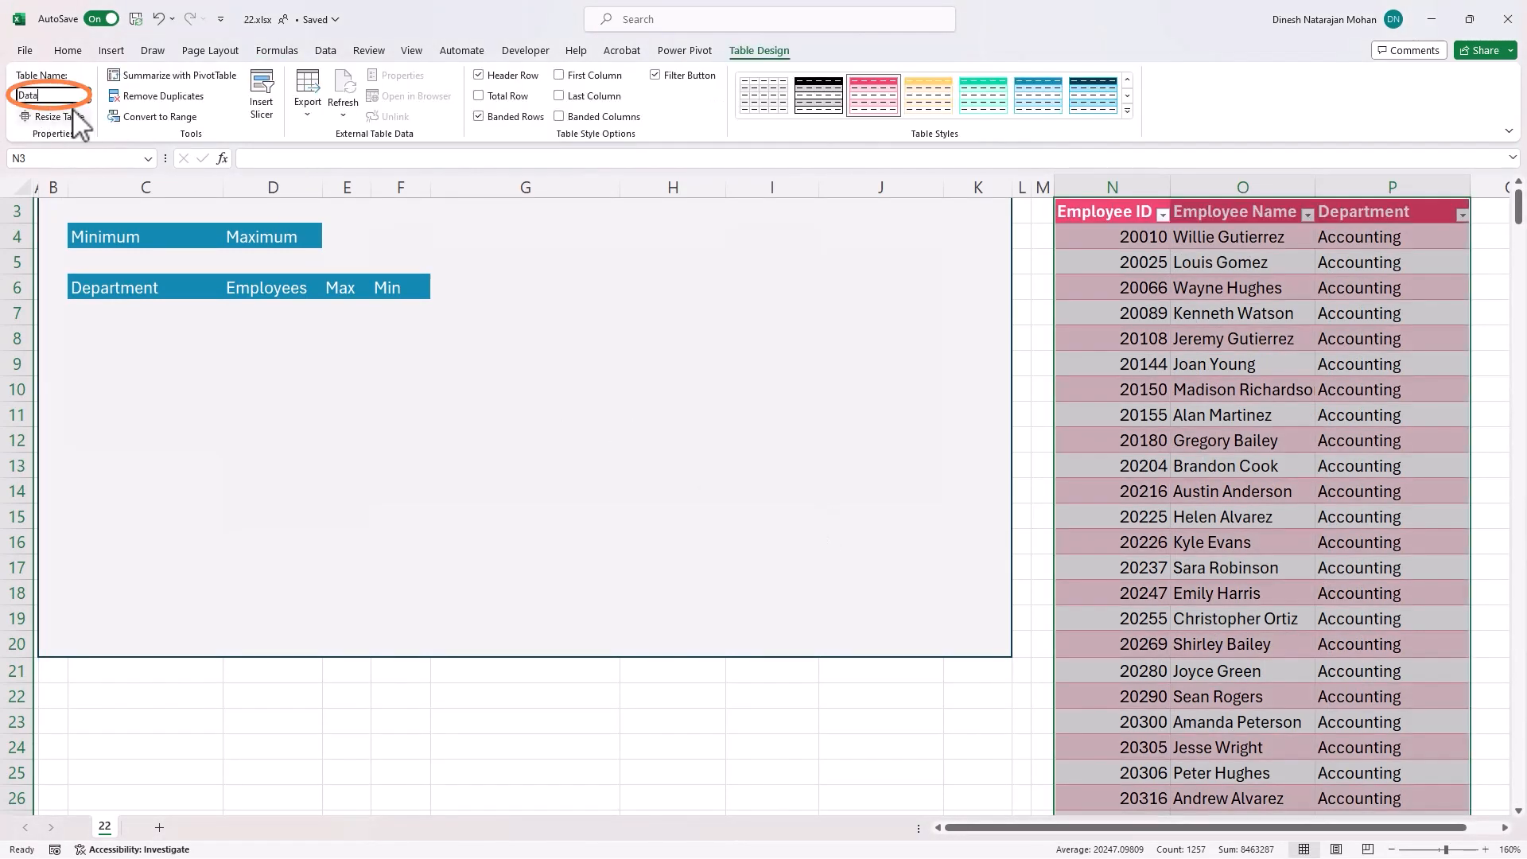
text(ata)
key(Return)
Step: List the distinct departments from C7 down with the formula =UNIQUE(Data[Department])
scroll(159, 377, up, 1)
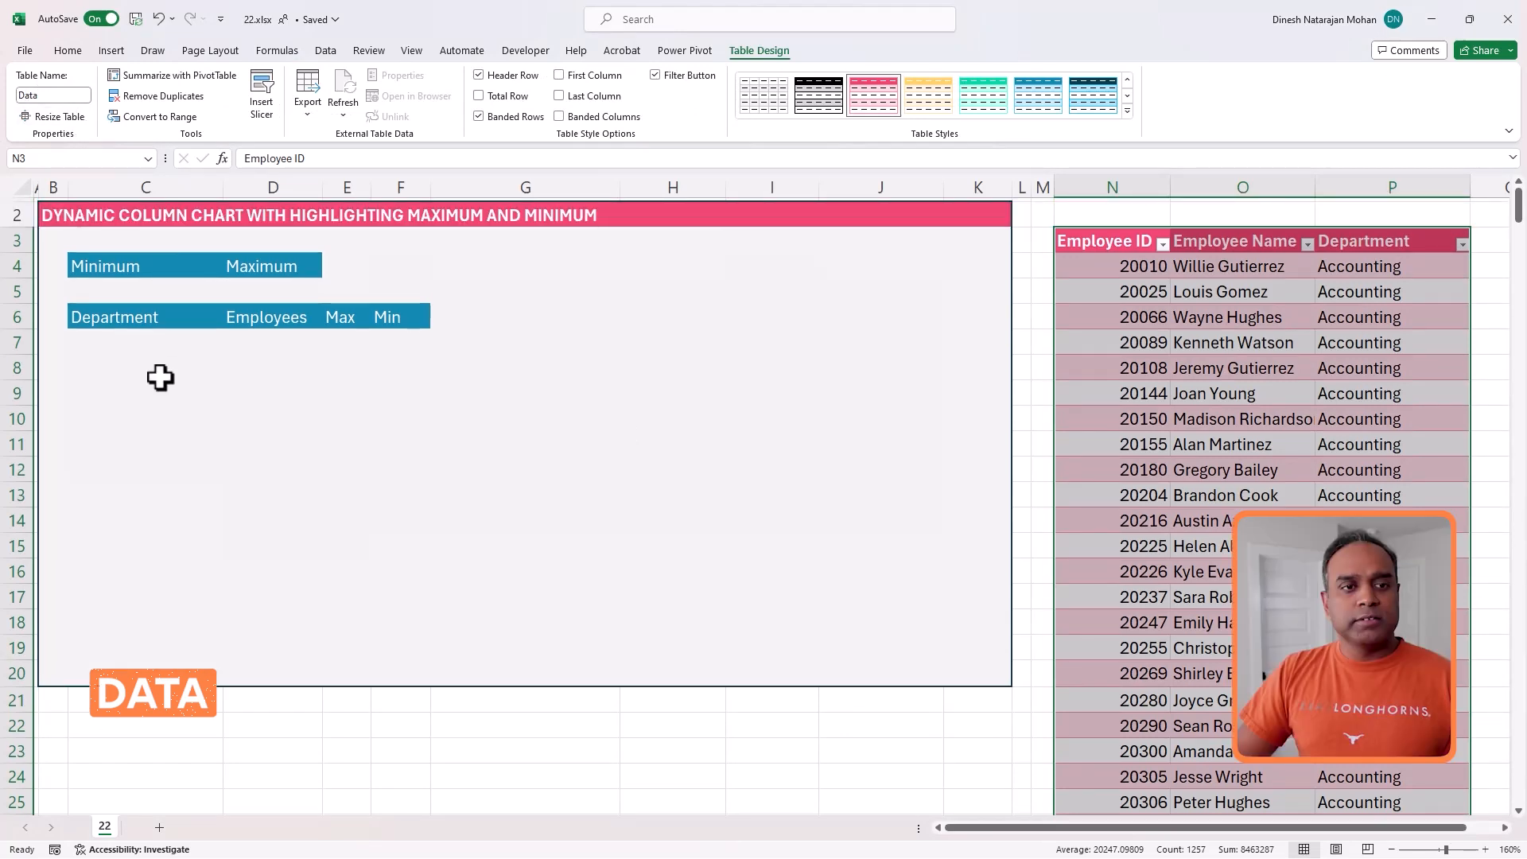
scroll(210, 465, up, 1)
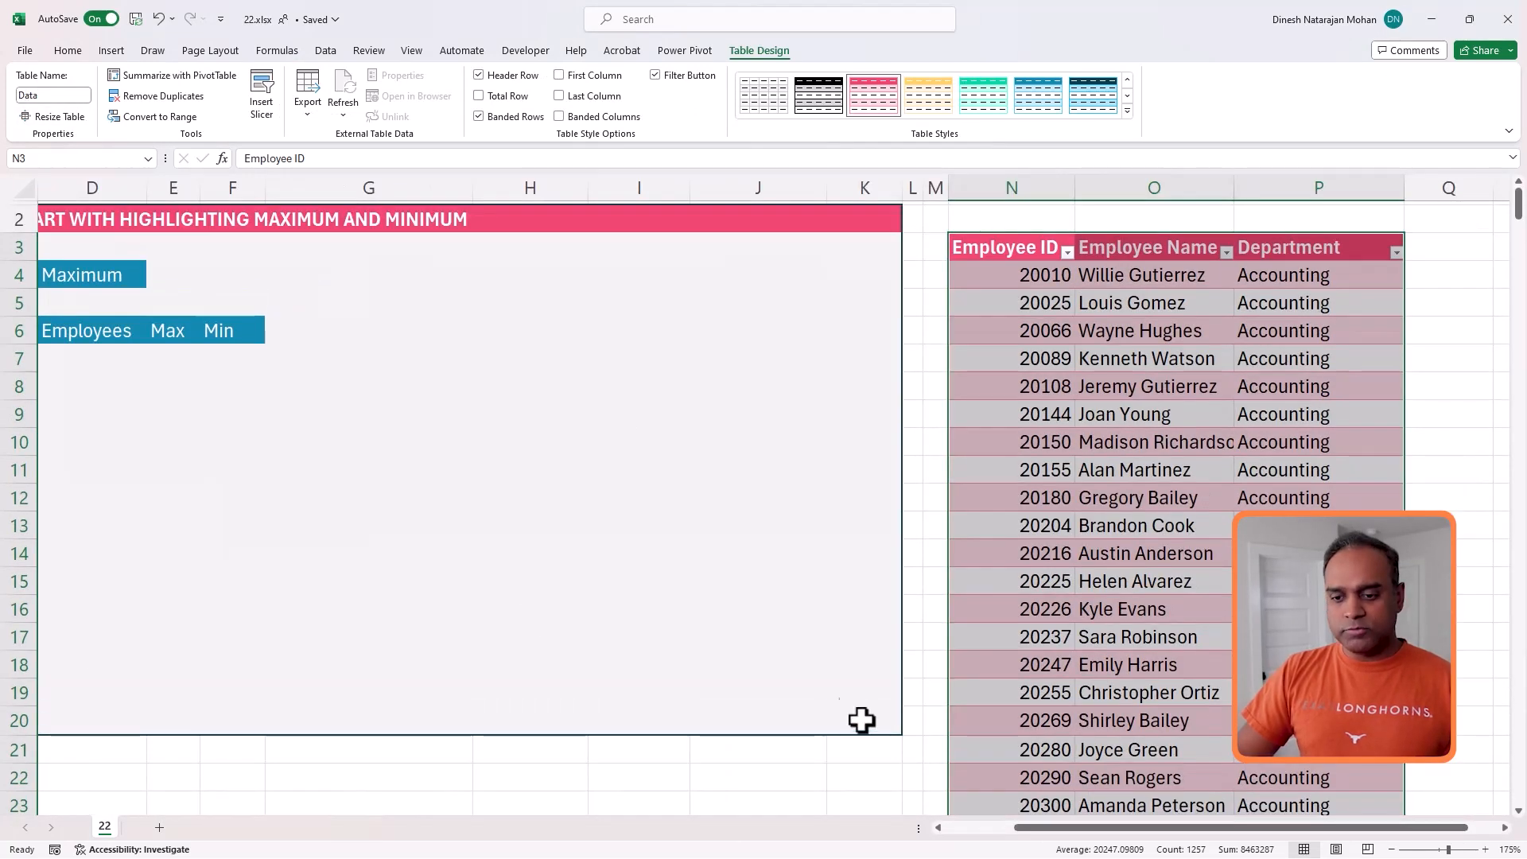
click(950, 827)
click(198, 360)
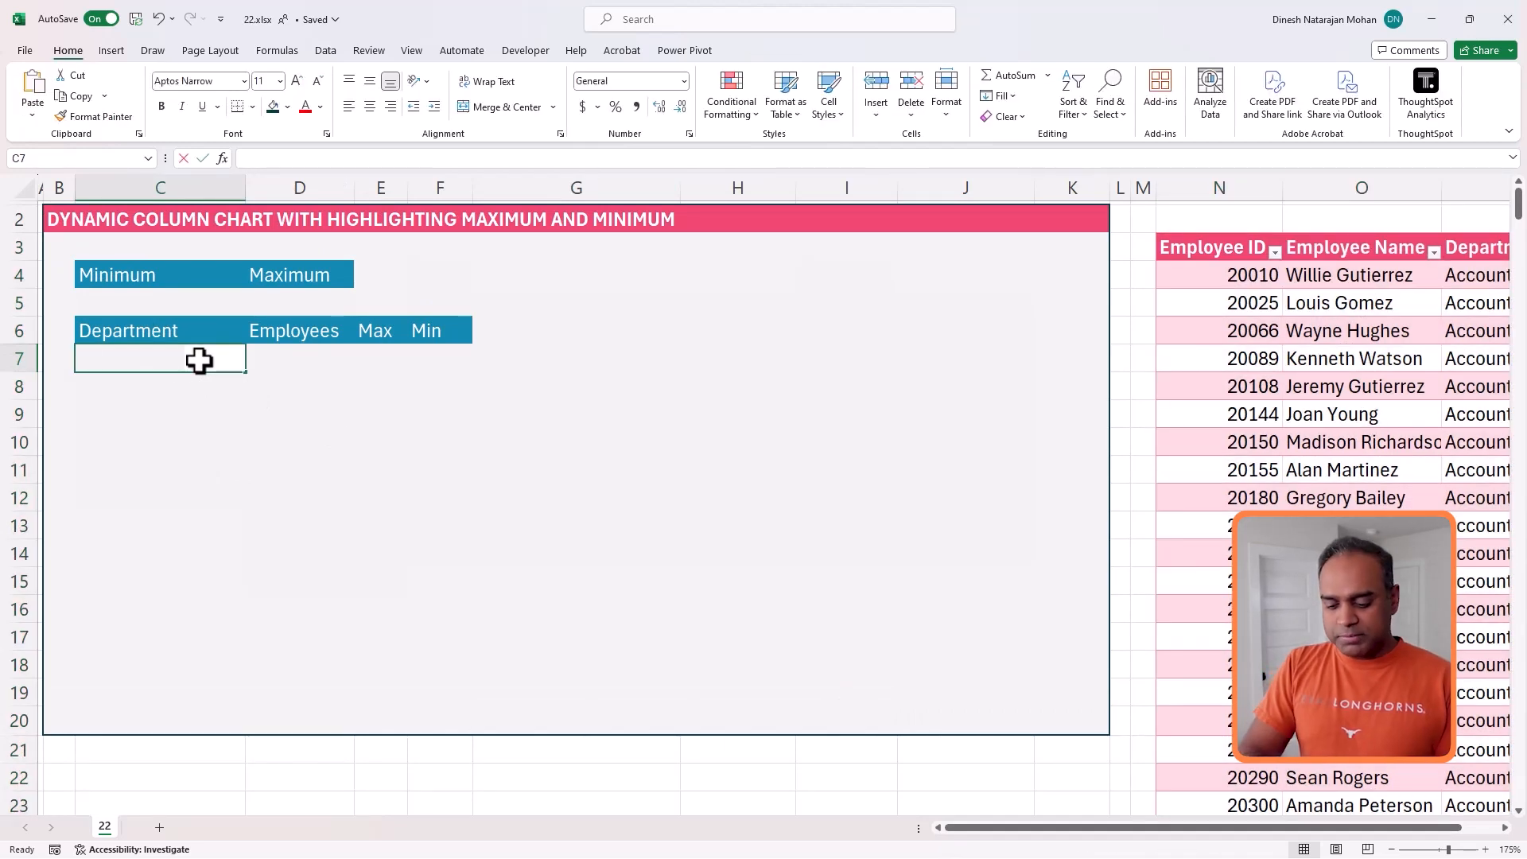
text(=UNIQUE()
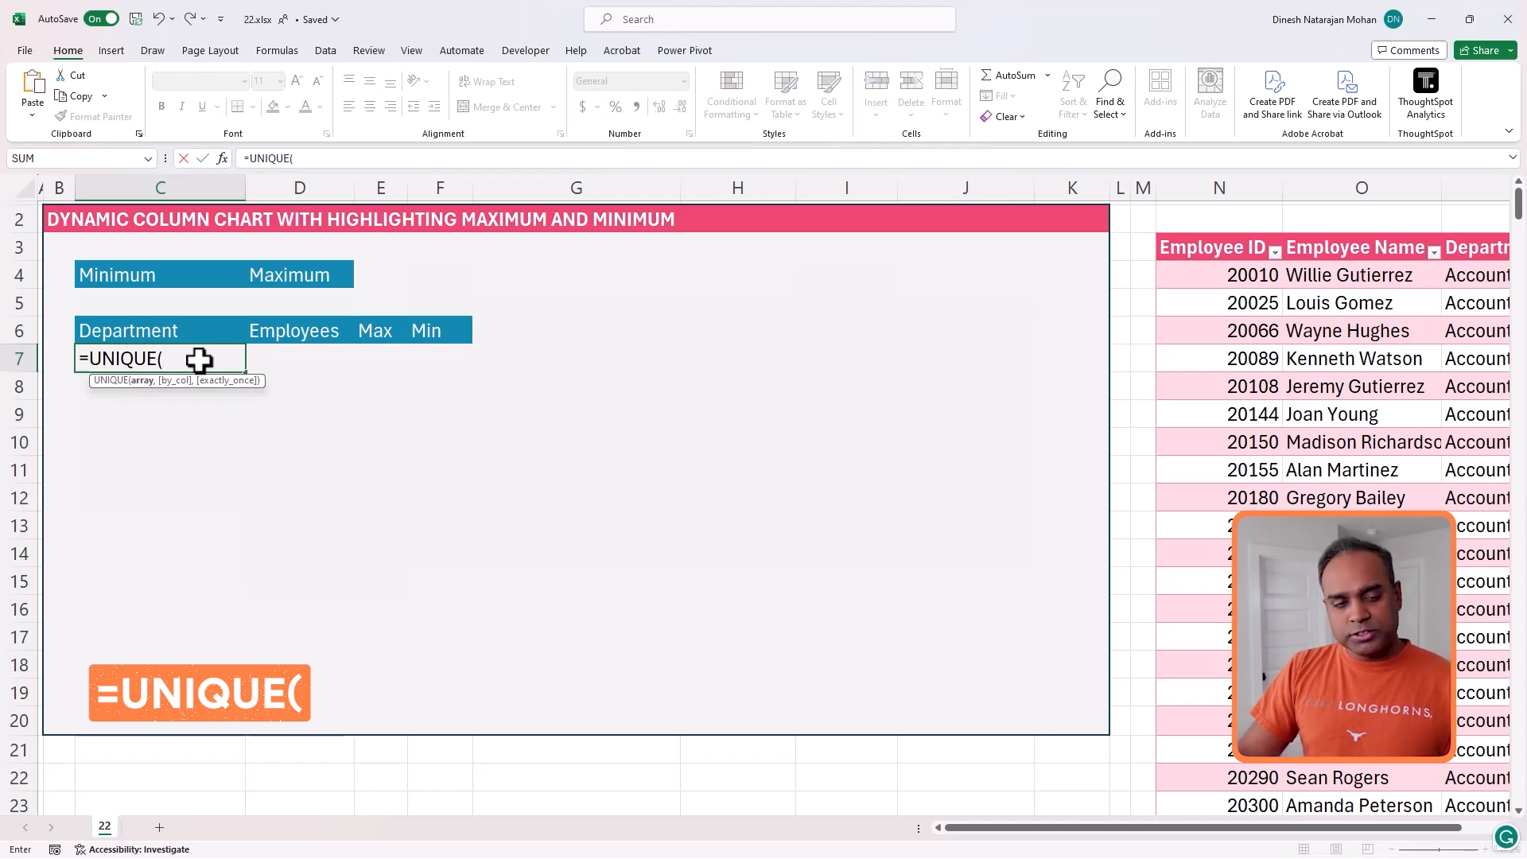
text(data[De)
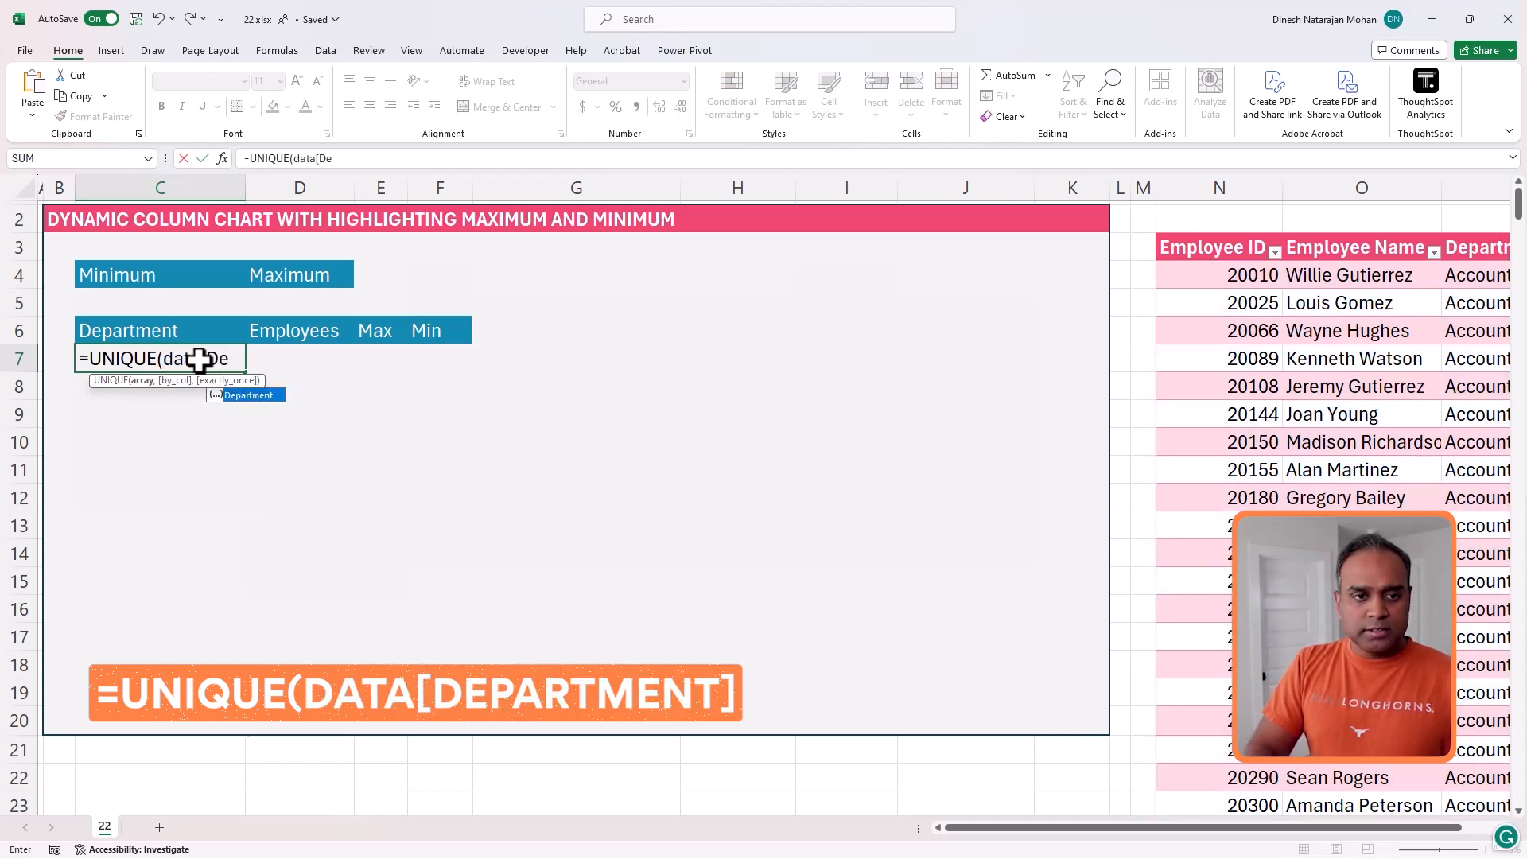
text(par)
key(Tab)
text(])
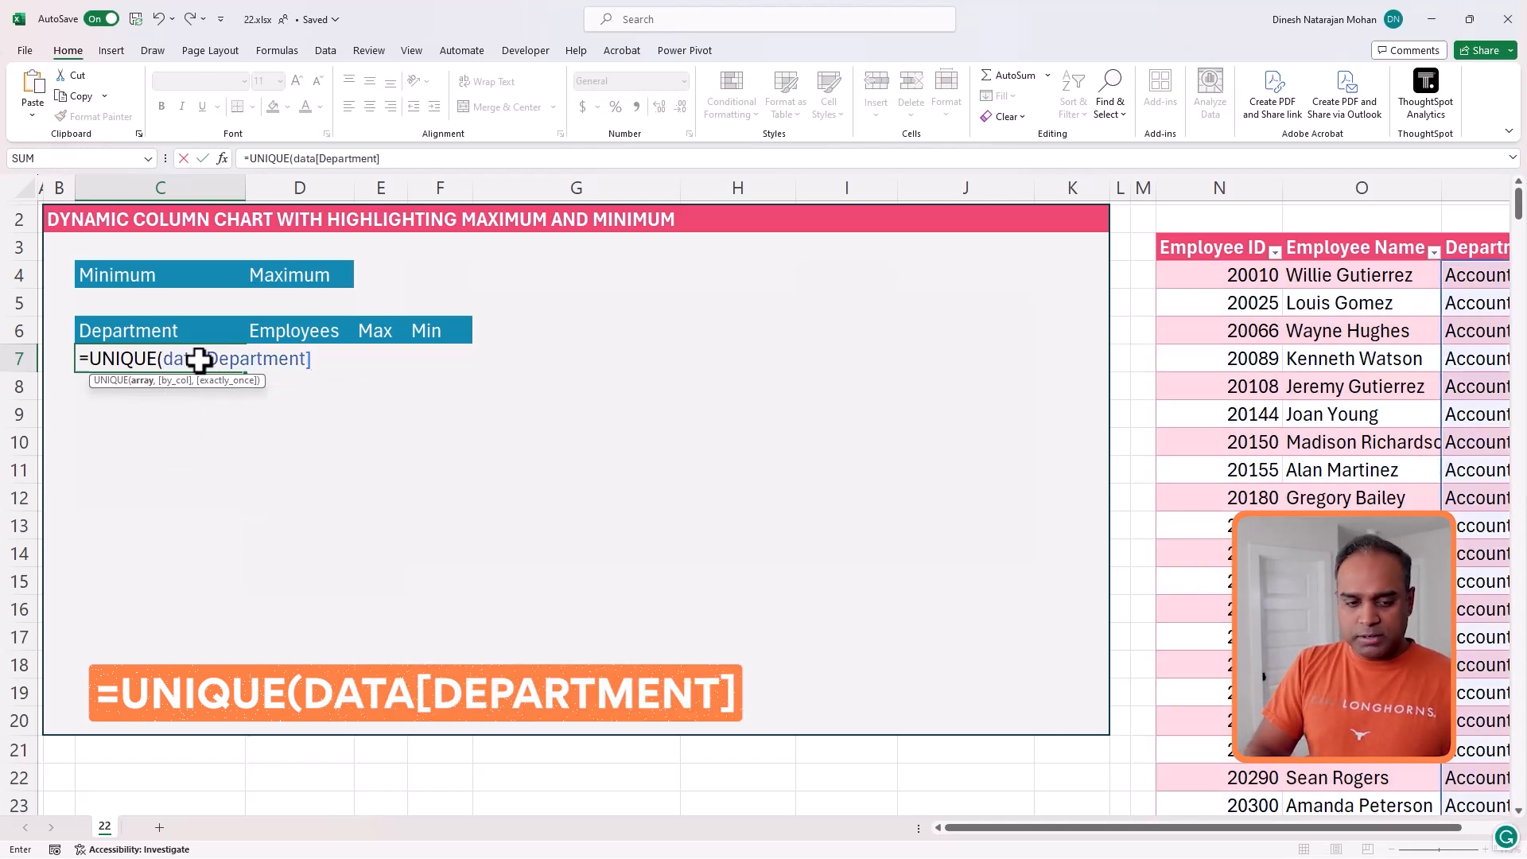
text())
key(Return)
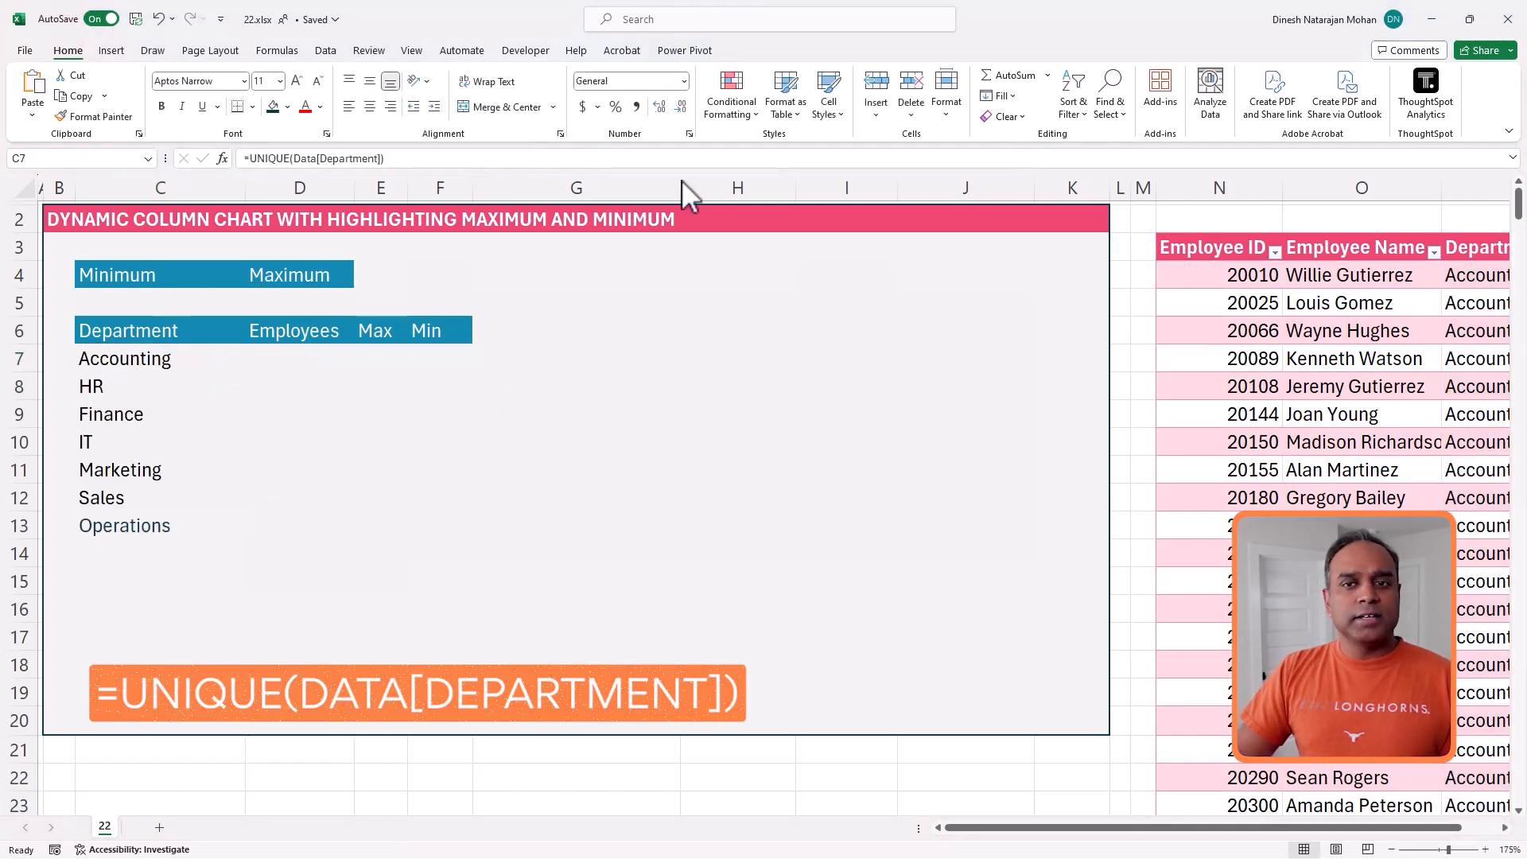
Step: Wrap the department formula in C7 in SORT so it reads =SORT(UNIQUE(Data[Department]))
click(248, 159)
text(SORT()
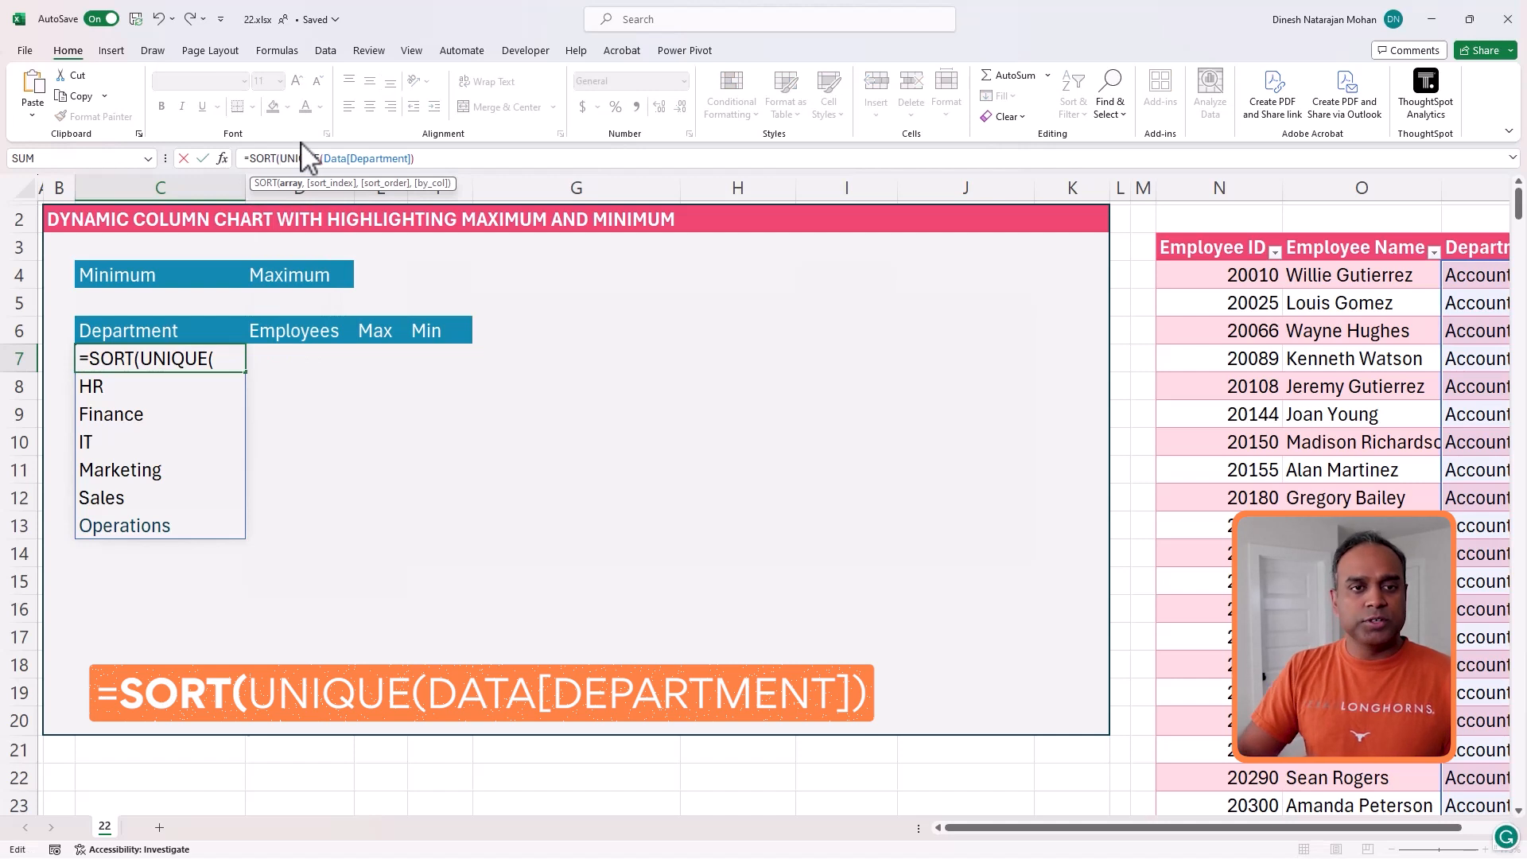
click(452, 159)
text())
key(Return)
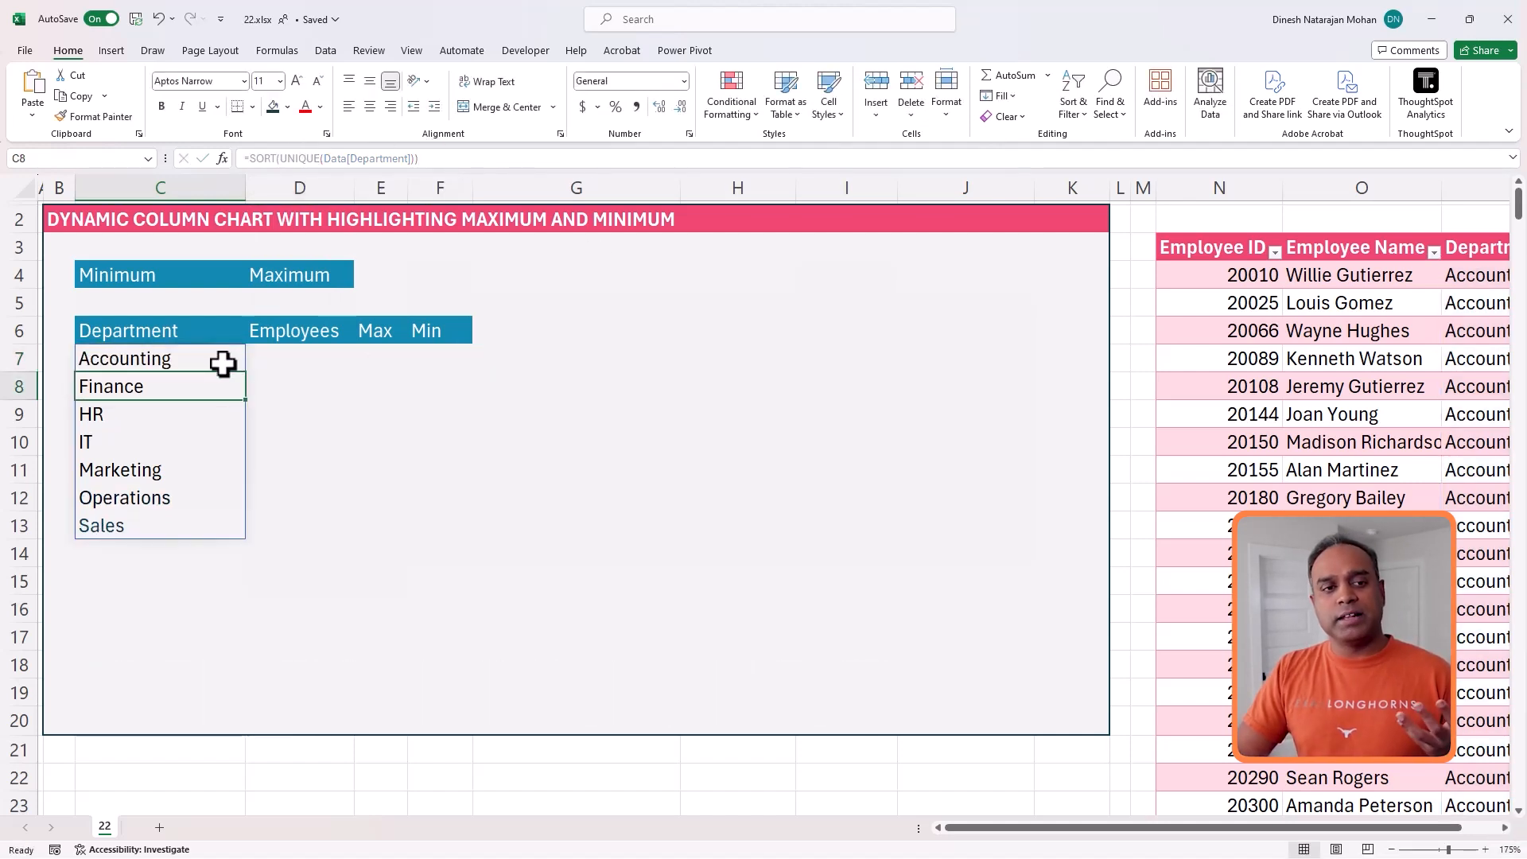
Step: Count the employees per department in D7 with the spilled formula =COUNTIF(Data[Department],C7#)
click(271, 359)
text(=)
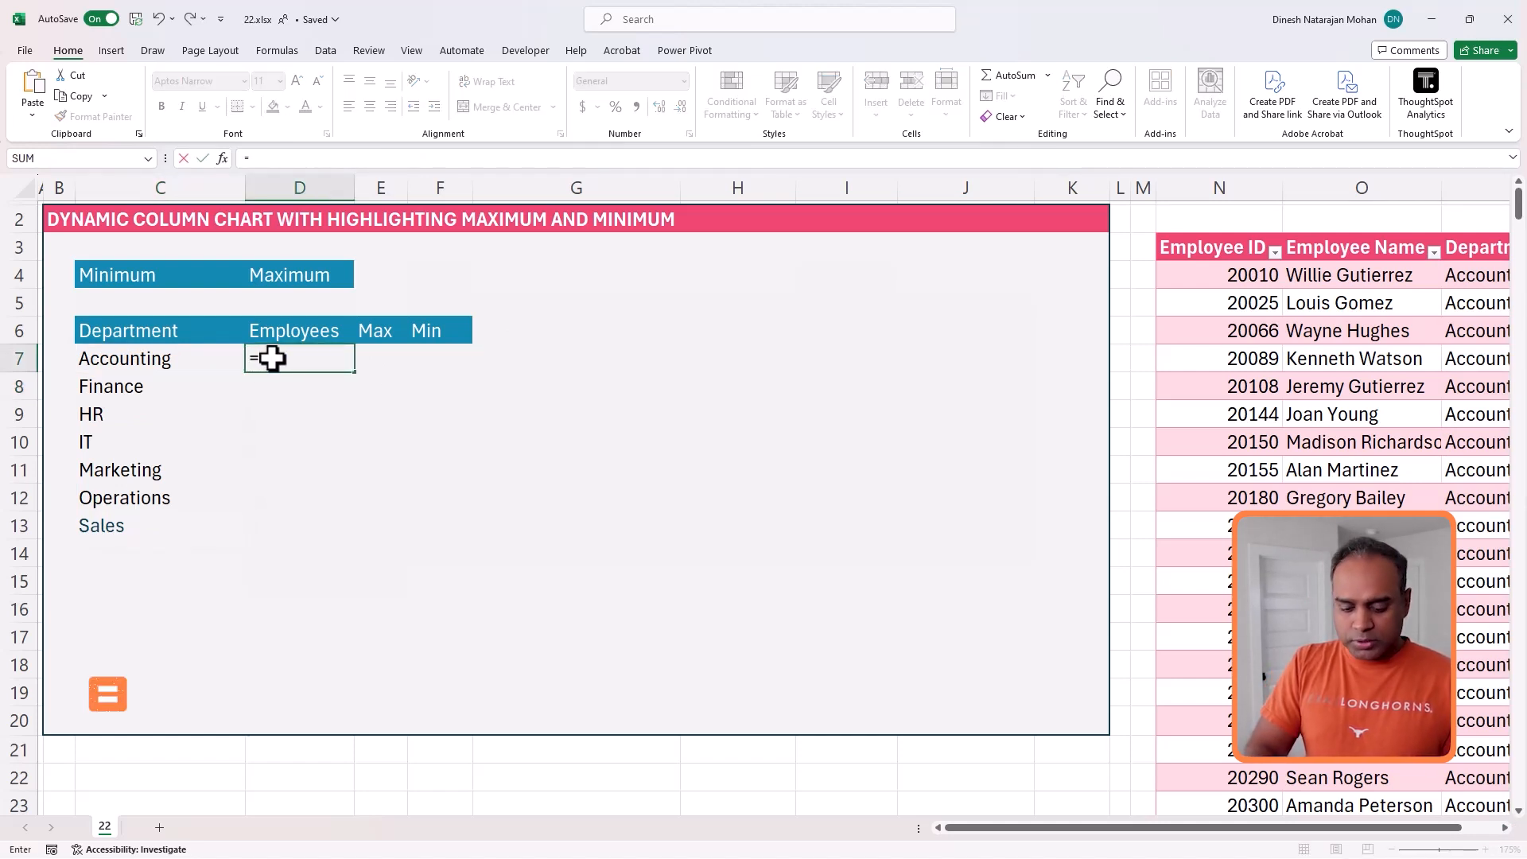
text(COUNTIF()
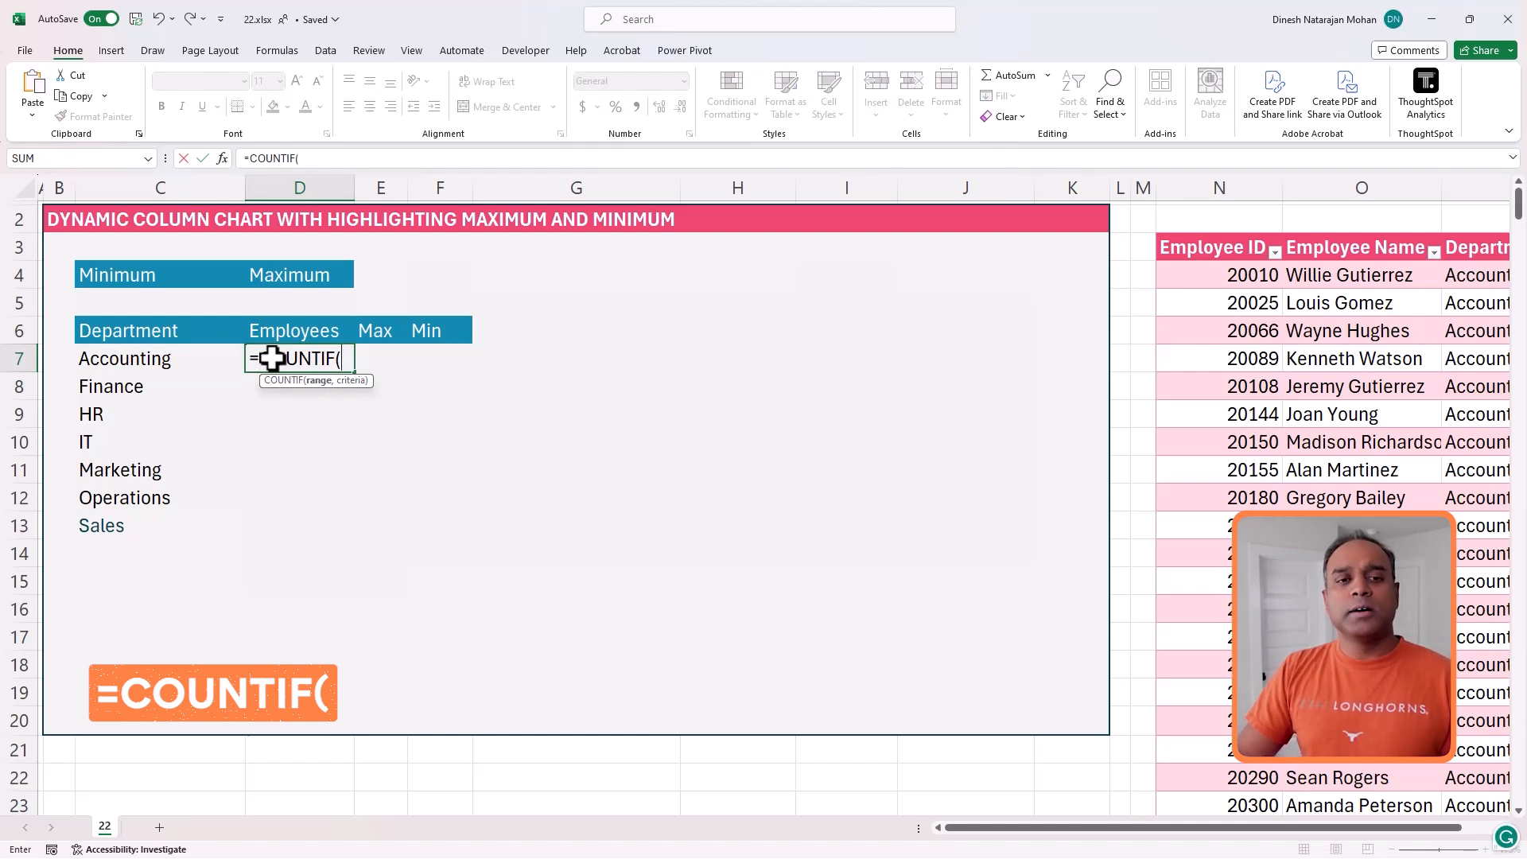
text(Data[Depa)
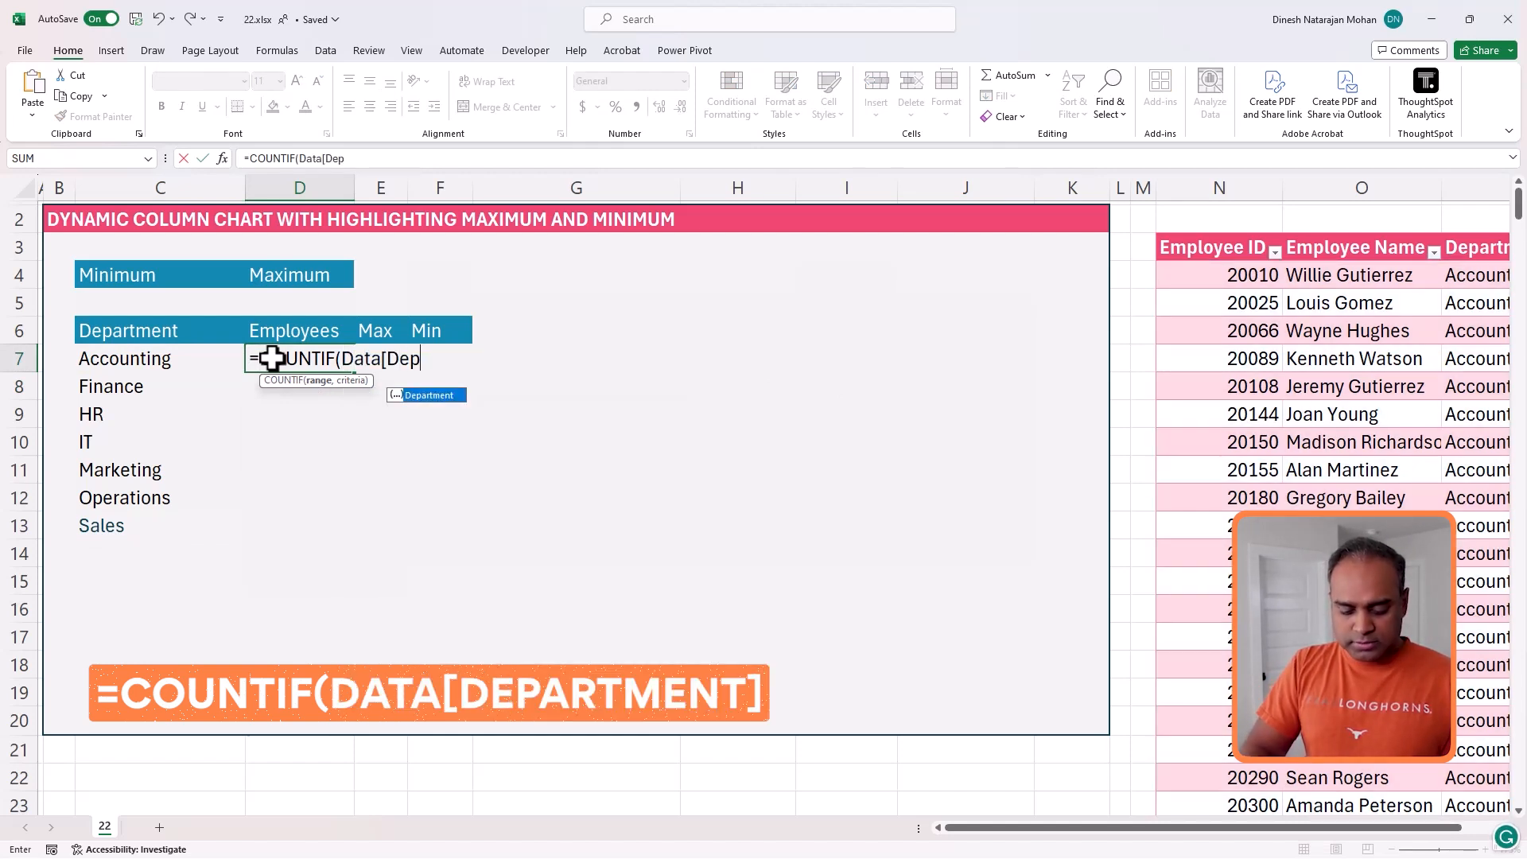
key(Tab)
text(],)
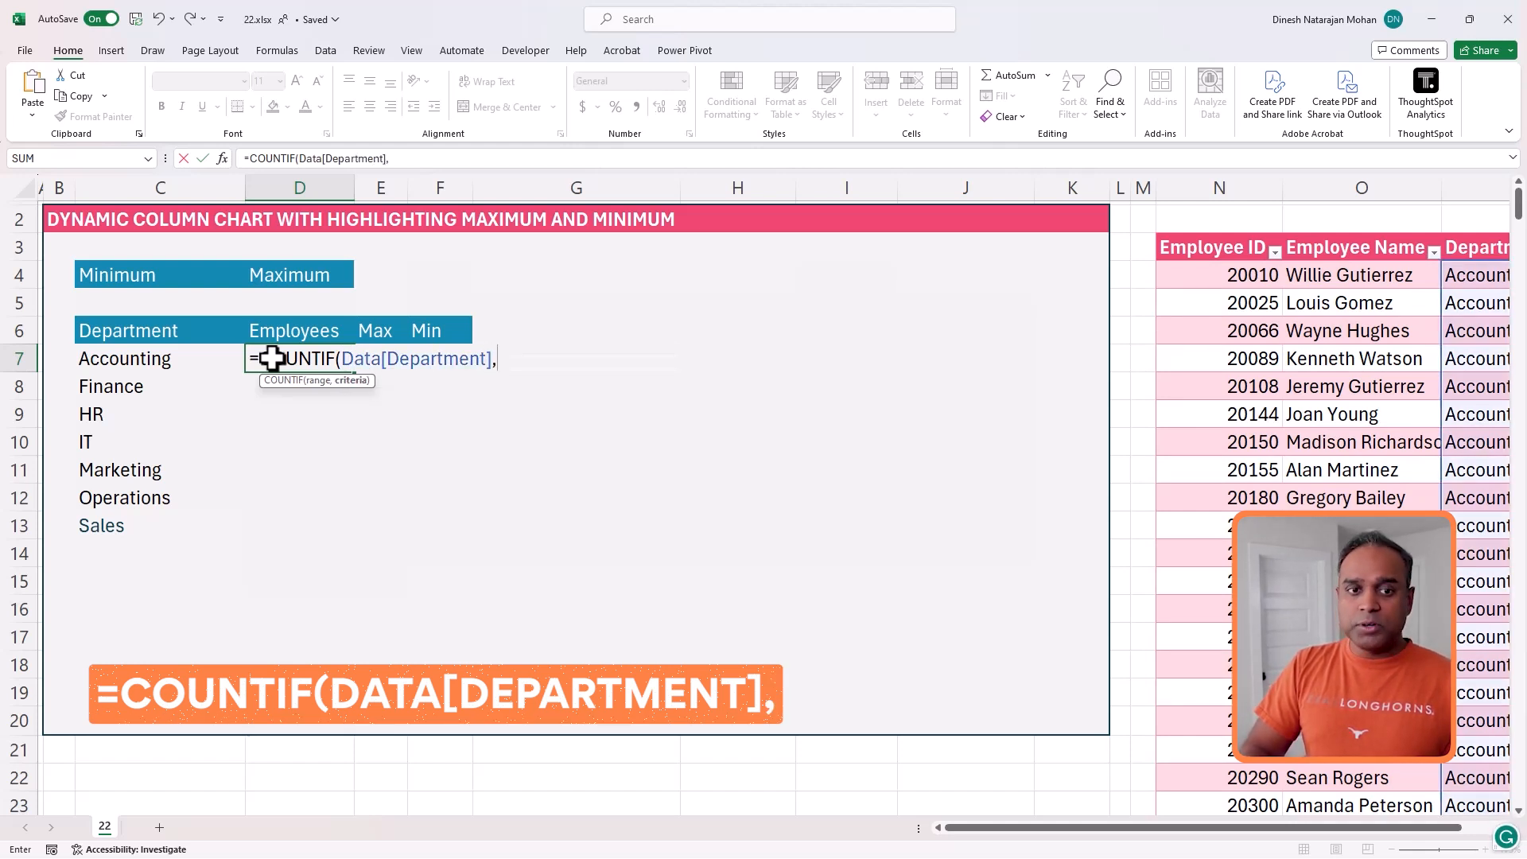
click(140, 365)
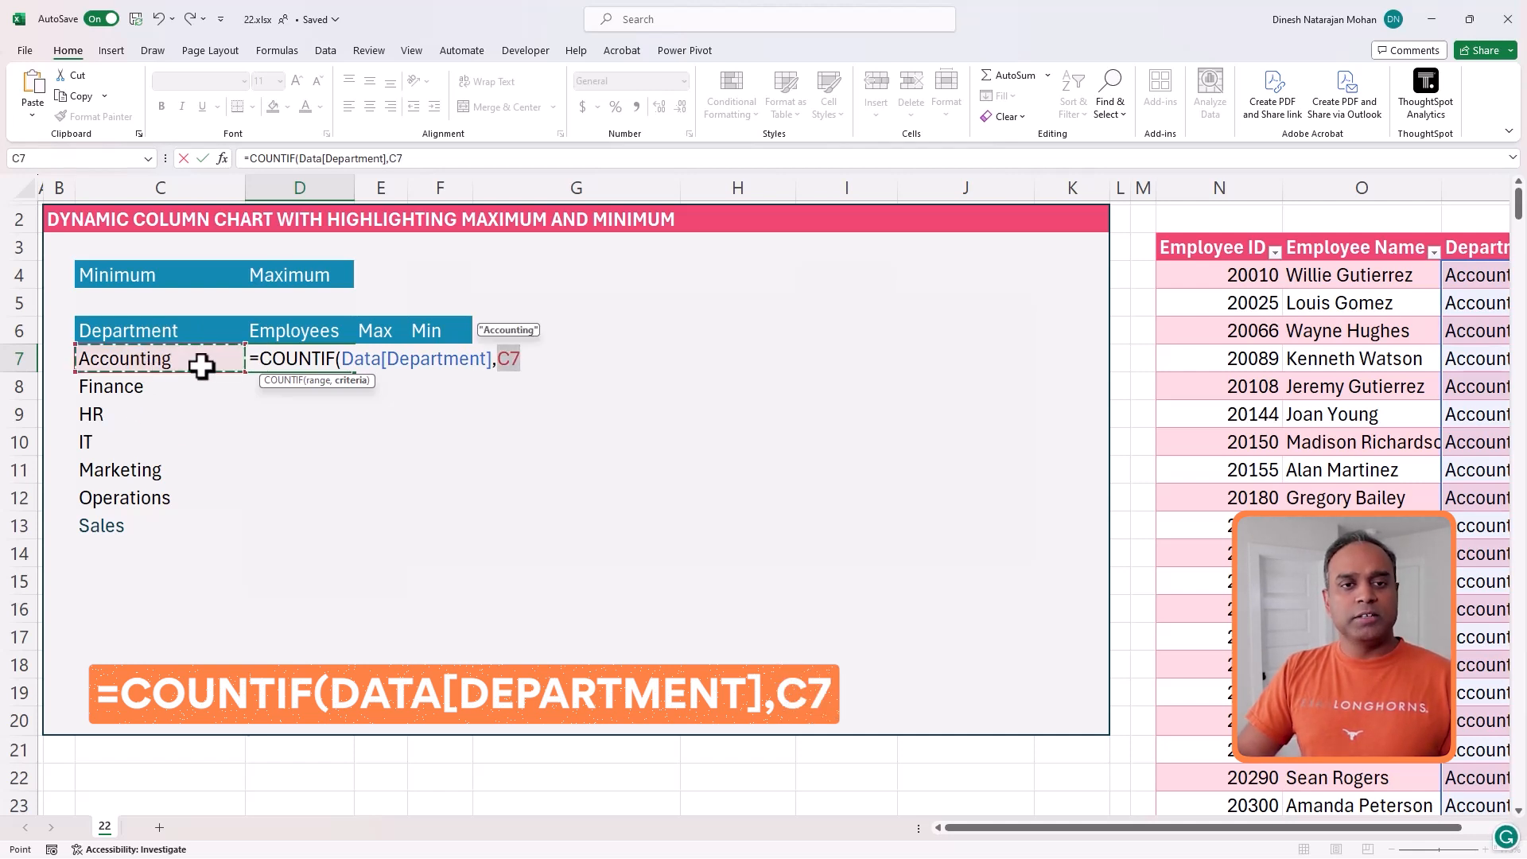
click(400, 158)
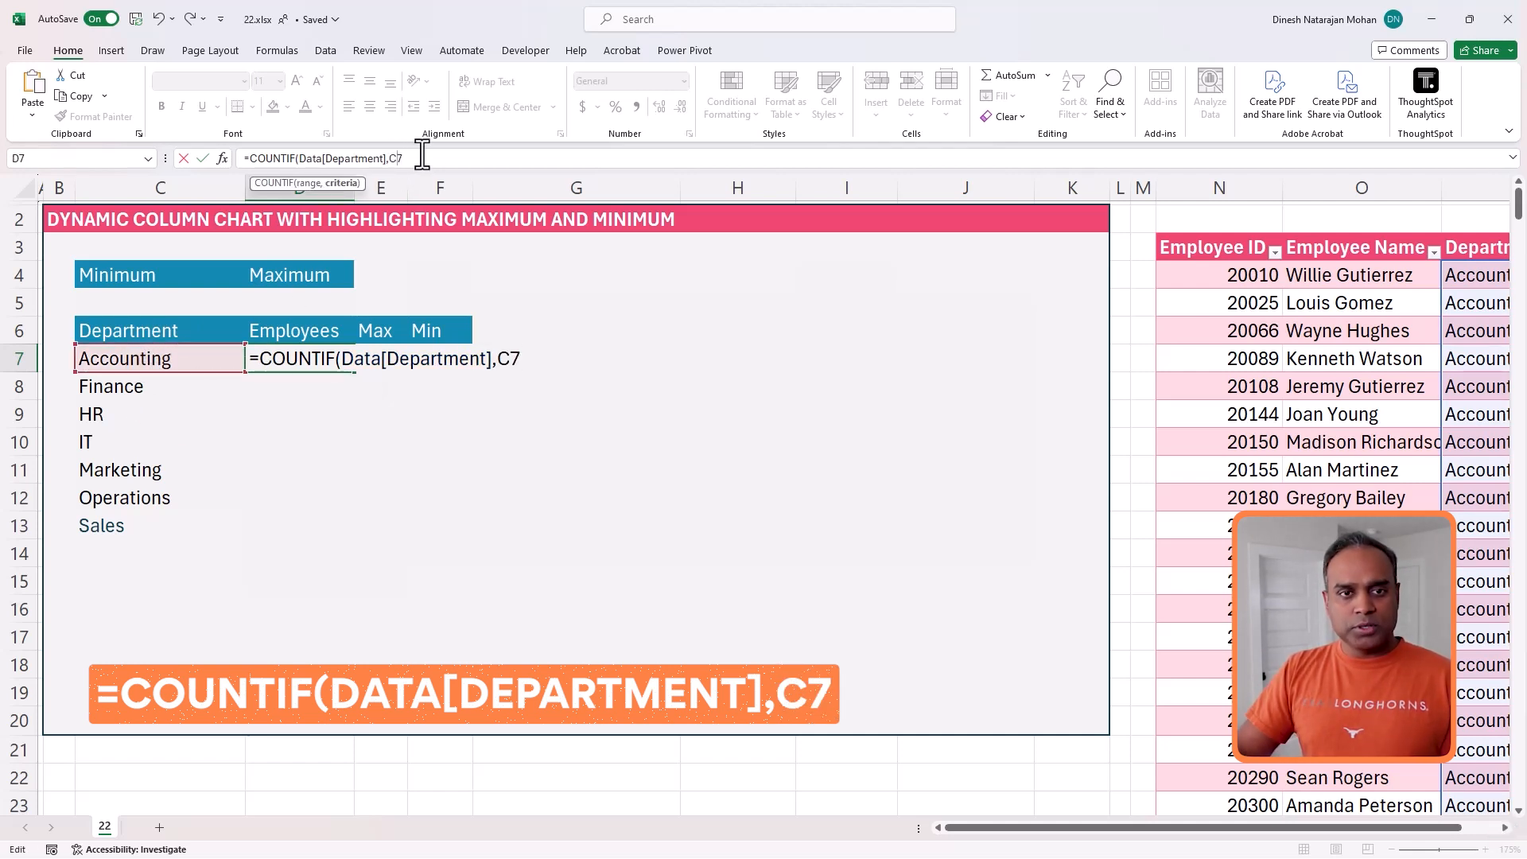
text(#)
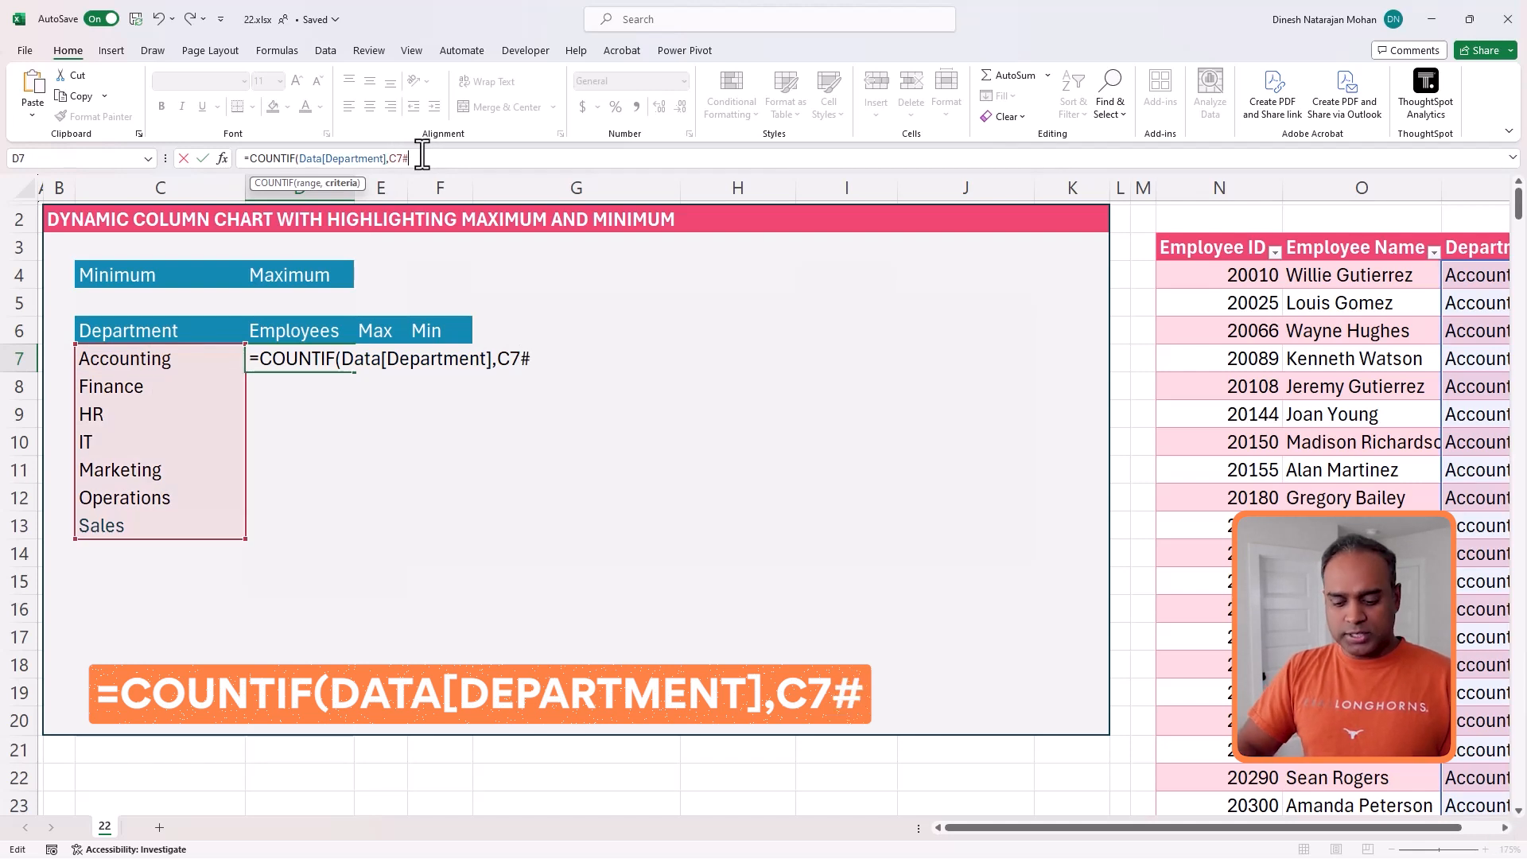
text())
key(Return)
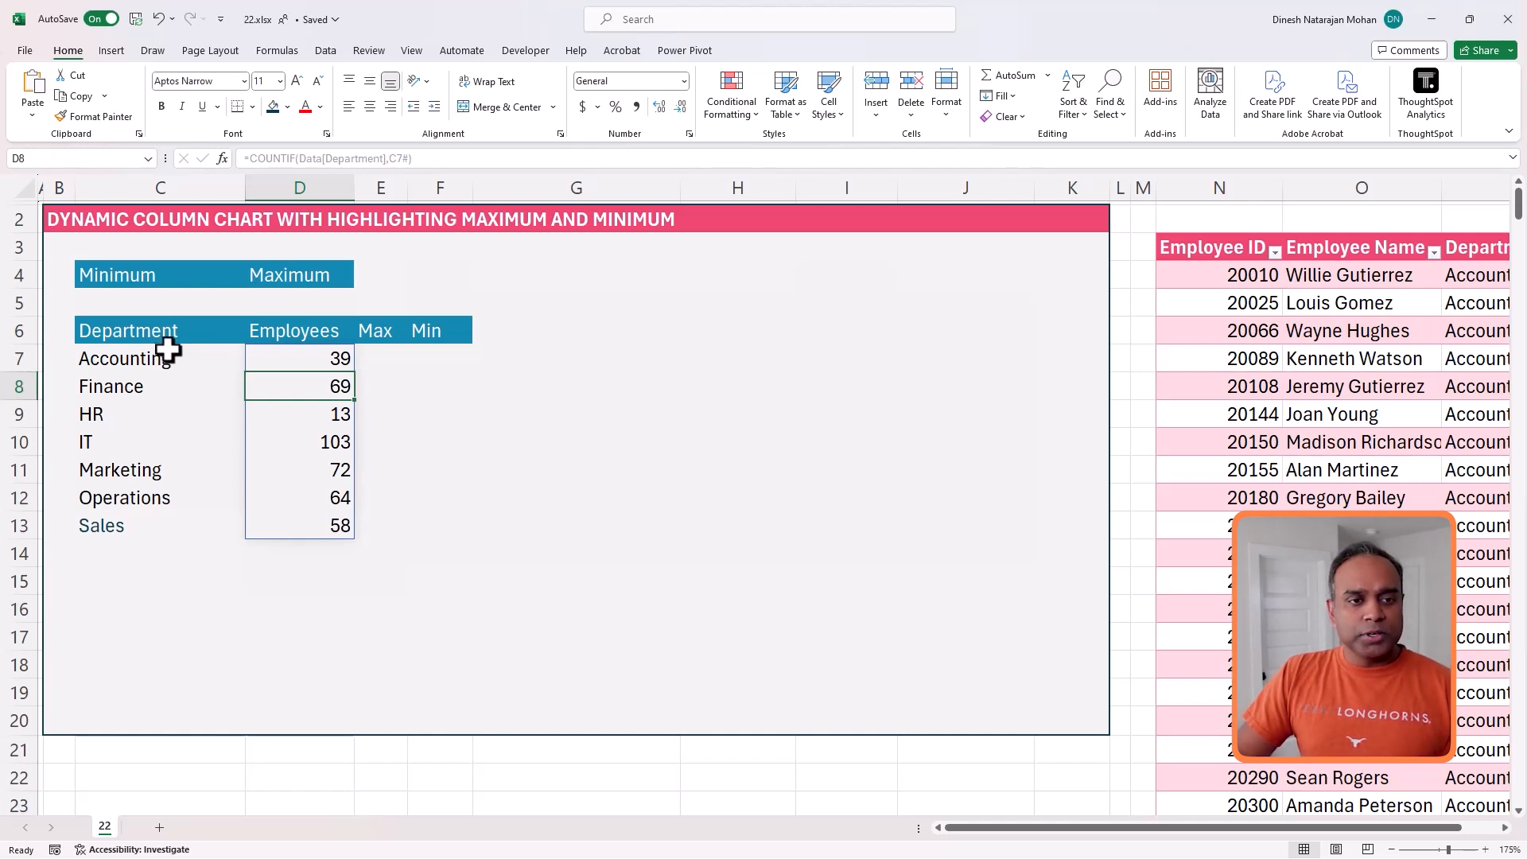
Step: Insert a 2-D clustered column chart from the Department and Employees data in C6:D13 and position it beside the data
drag(171, 334, 270, 518)
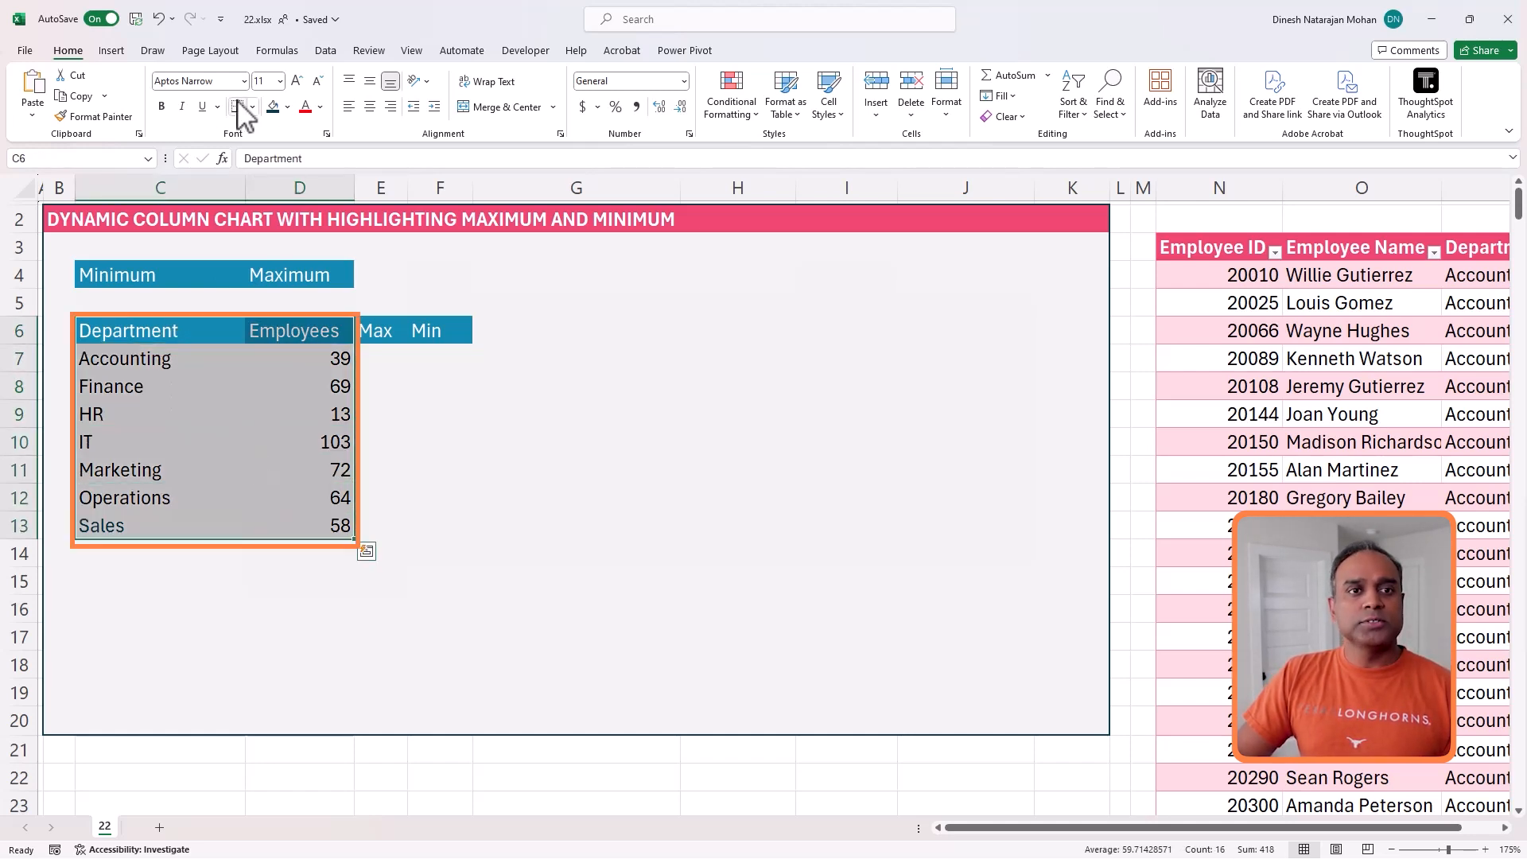
click(128, 50)
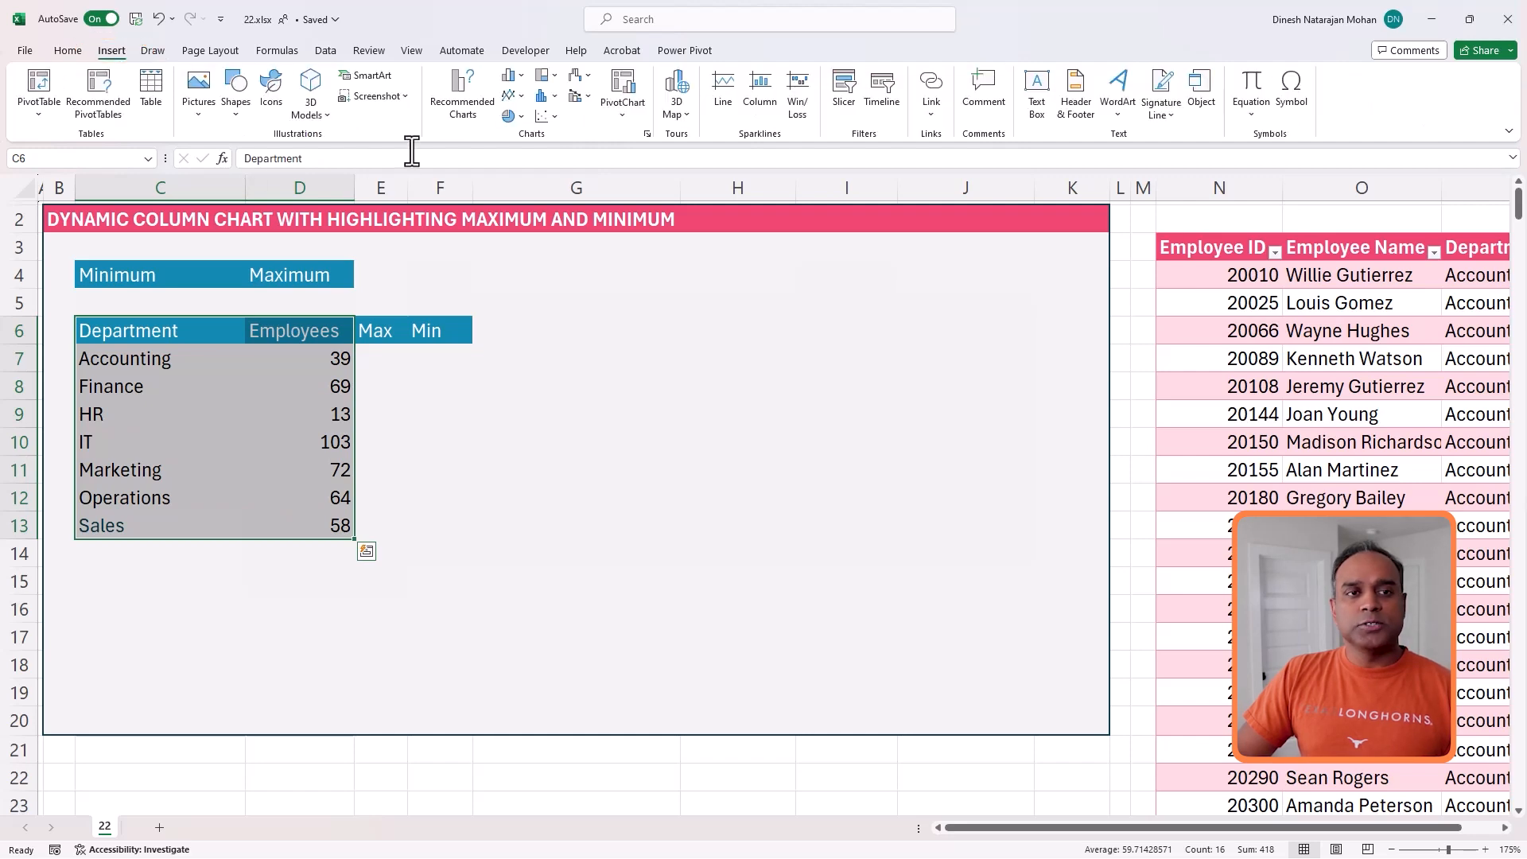
click(509, 75)
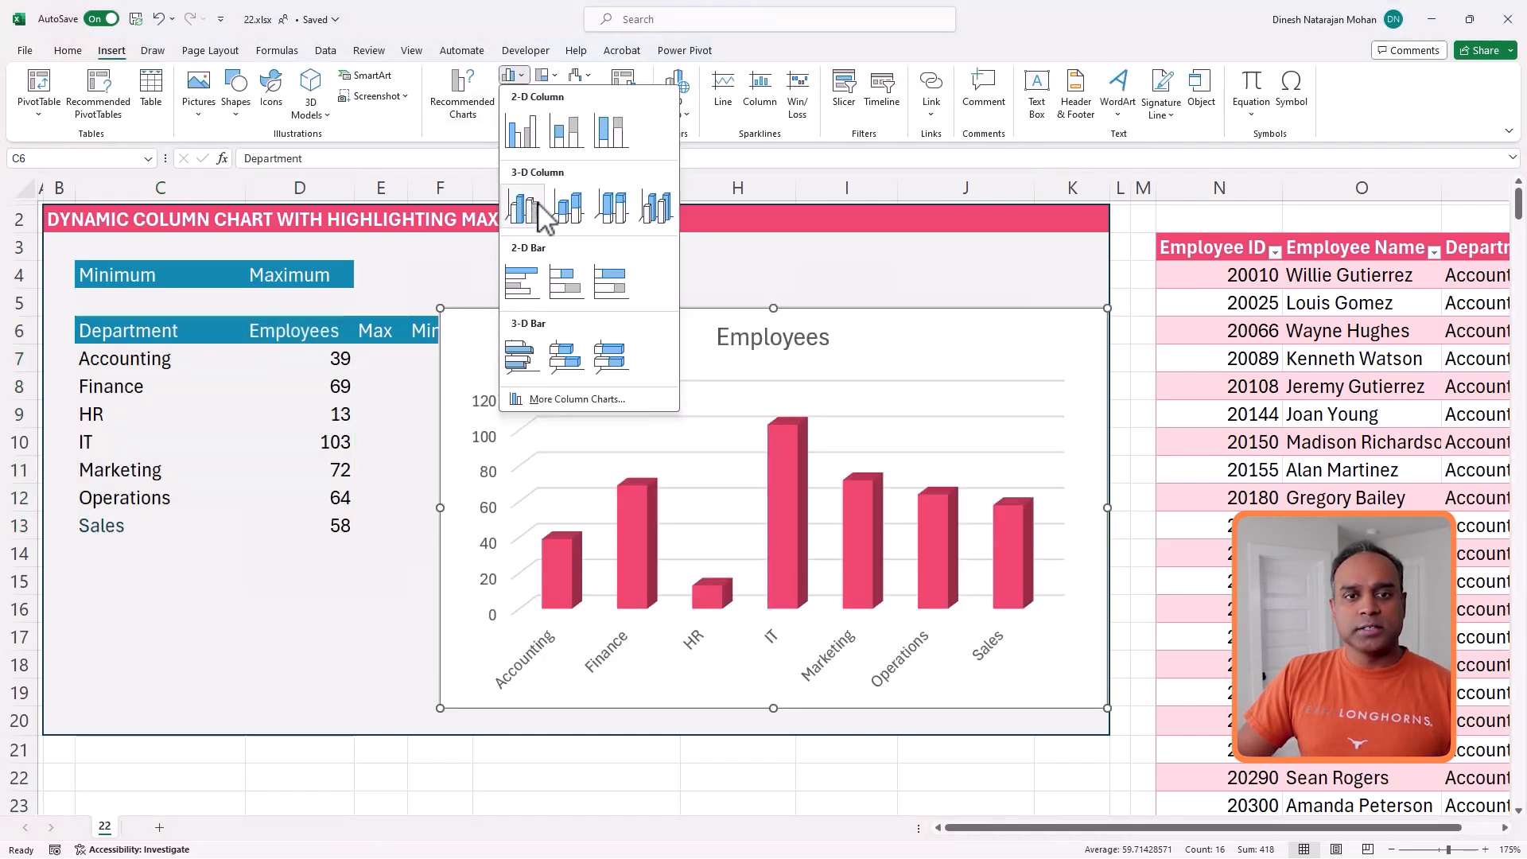
click(521, 130)
drag(597, 315, 539, 305)
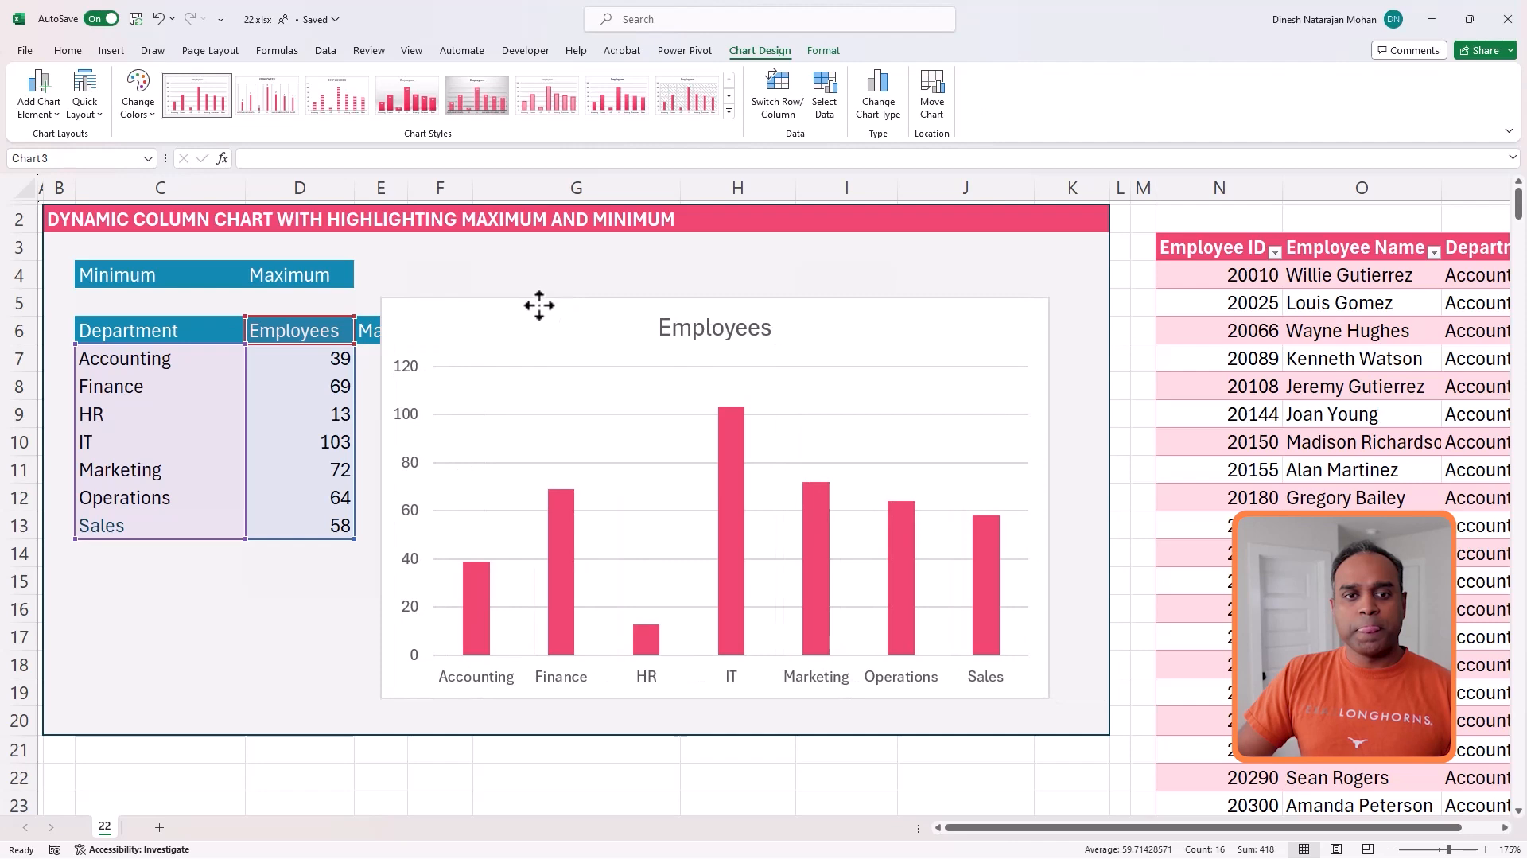
Step: Apply the saved column_chart_simple template to the chart and move it clear of the Max and Min columns
click(878, 95)
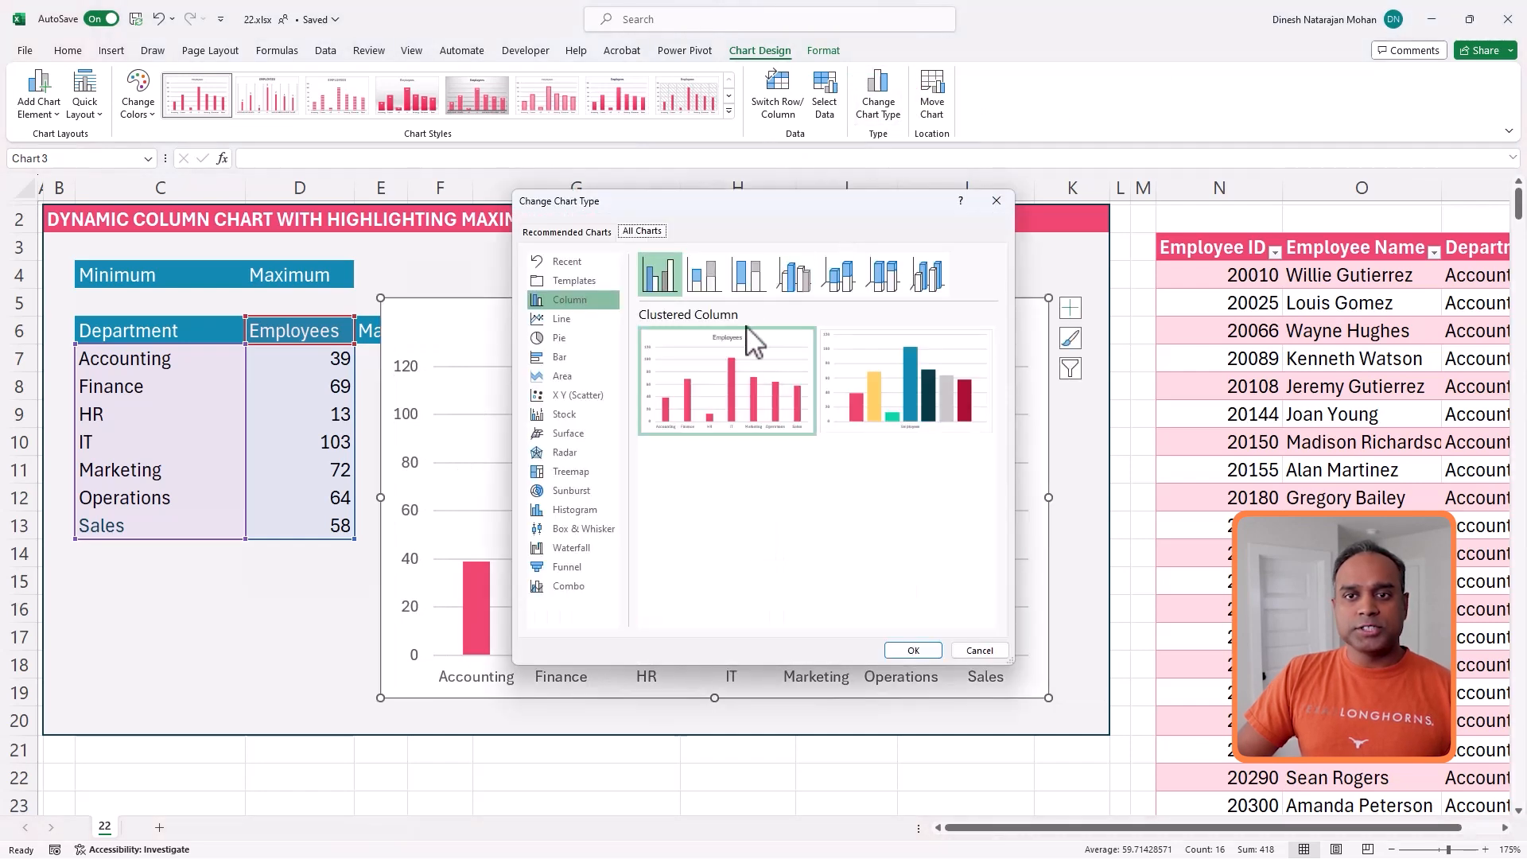
click(587, 280)
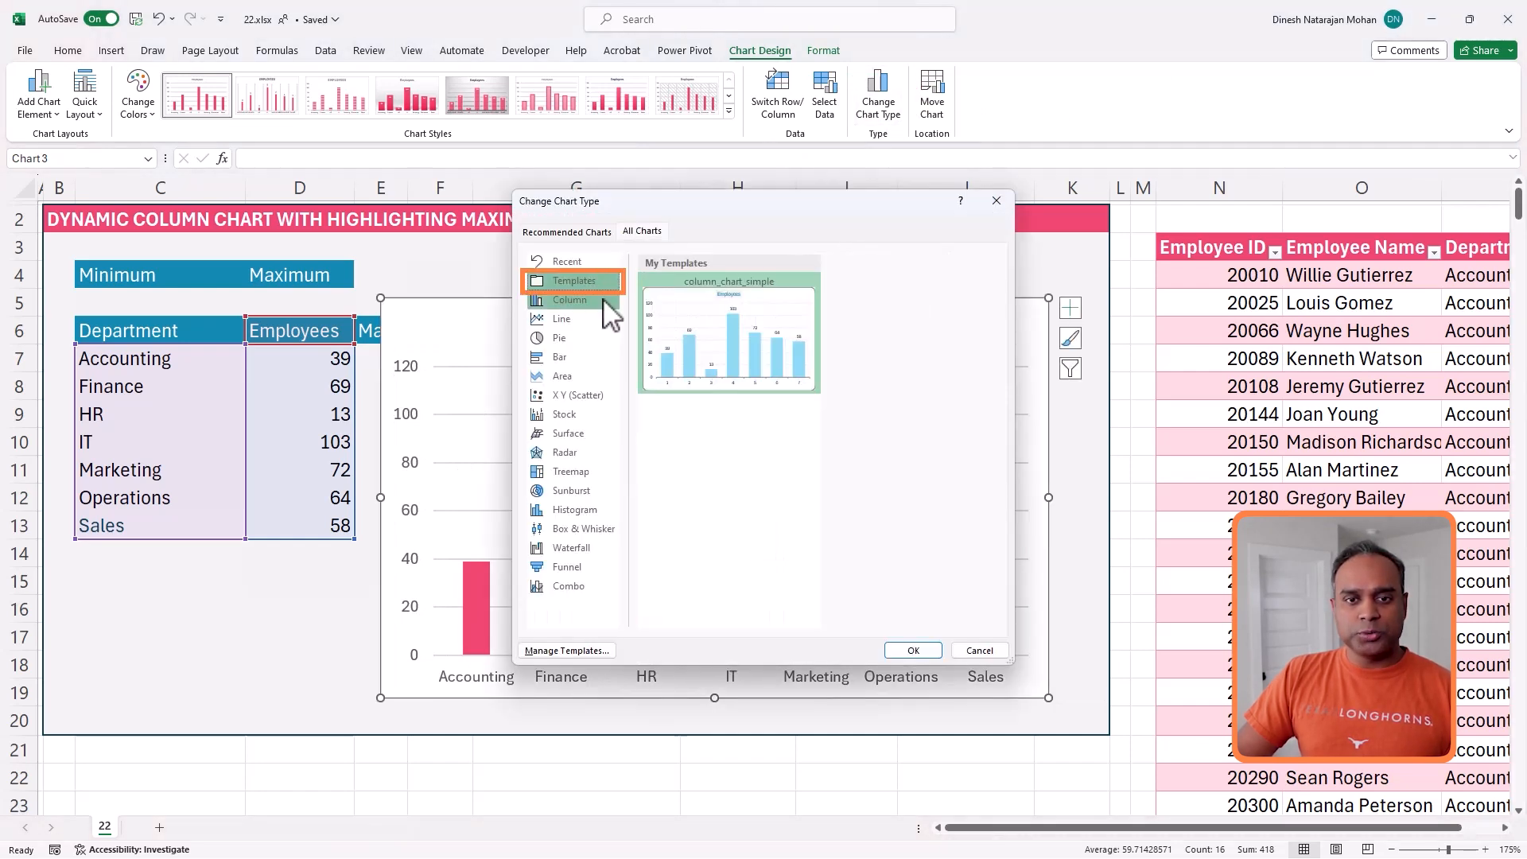
click(907, 648)
mouse_move(403, 318)
mouse_down()
mouse_move(480, 303)
mouse_move(502, 318)
mouse_up()
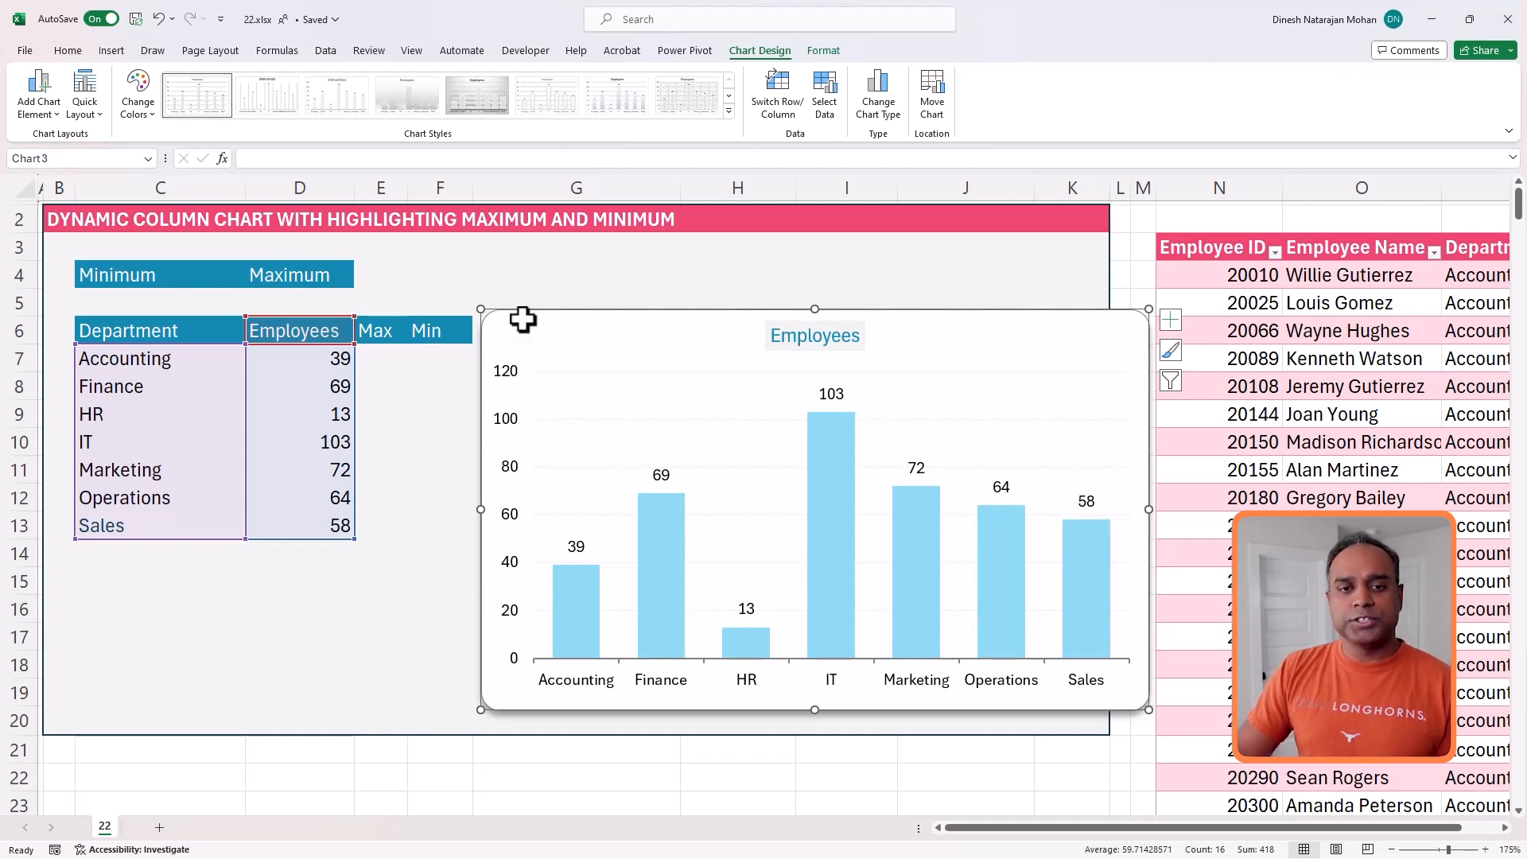
click(430, 383)
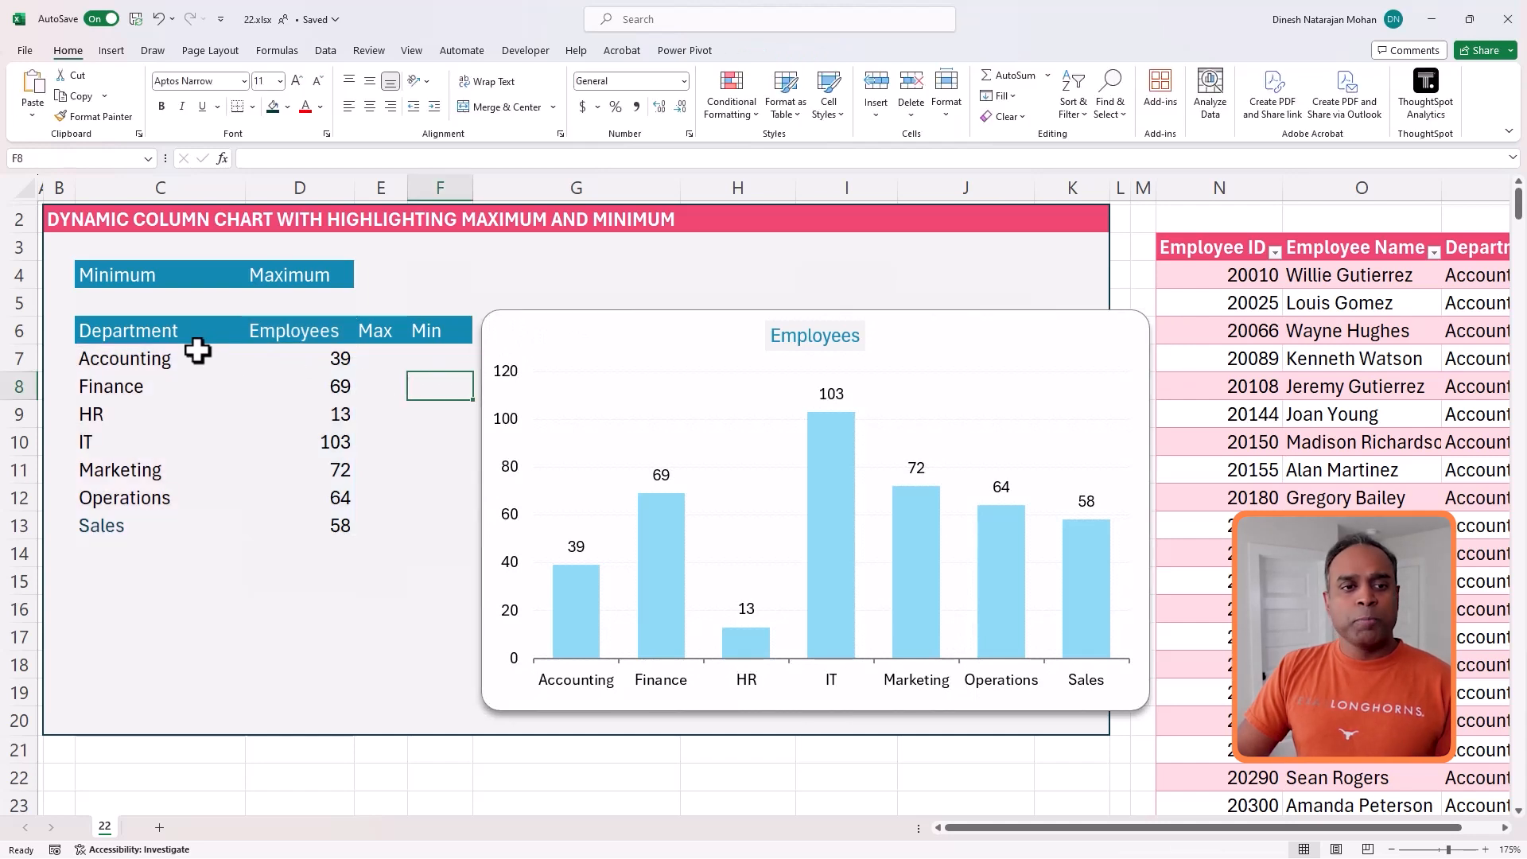
Step: Define the workbook-scope name Depts for the department spill range, referring to ='22'!$C$7#
click(160, 360)
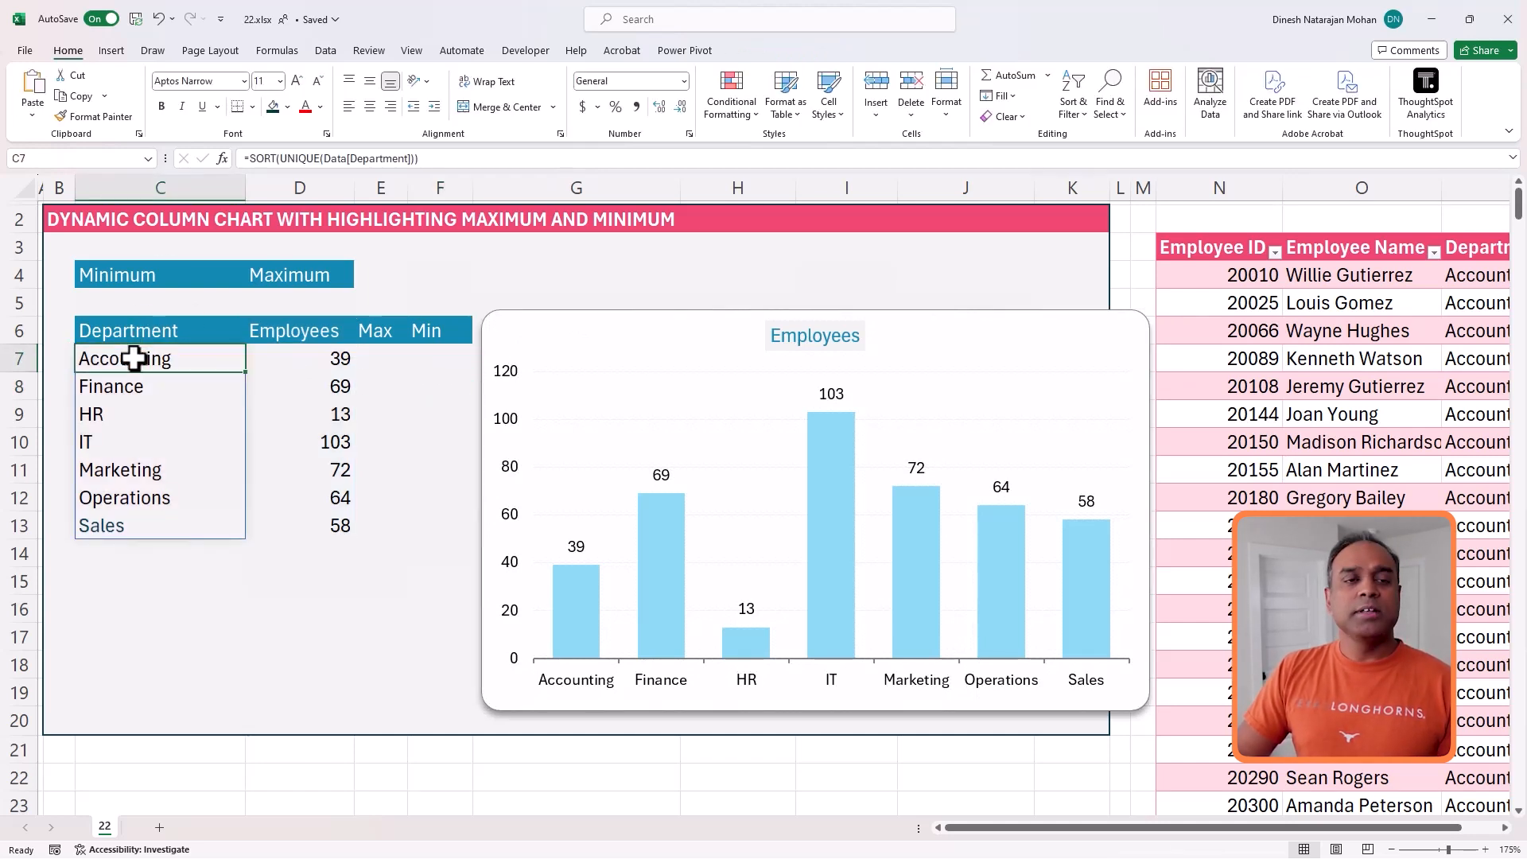
click(280, 52)
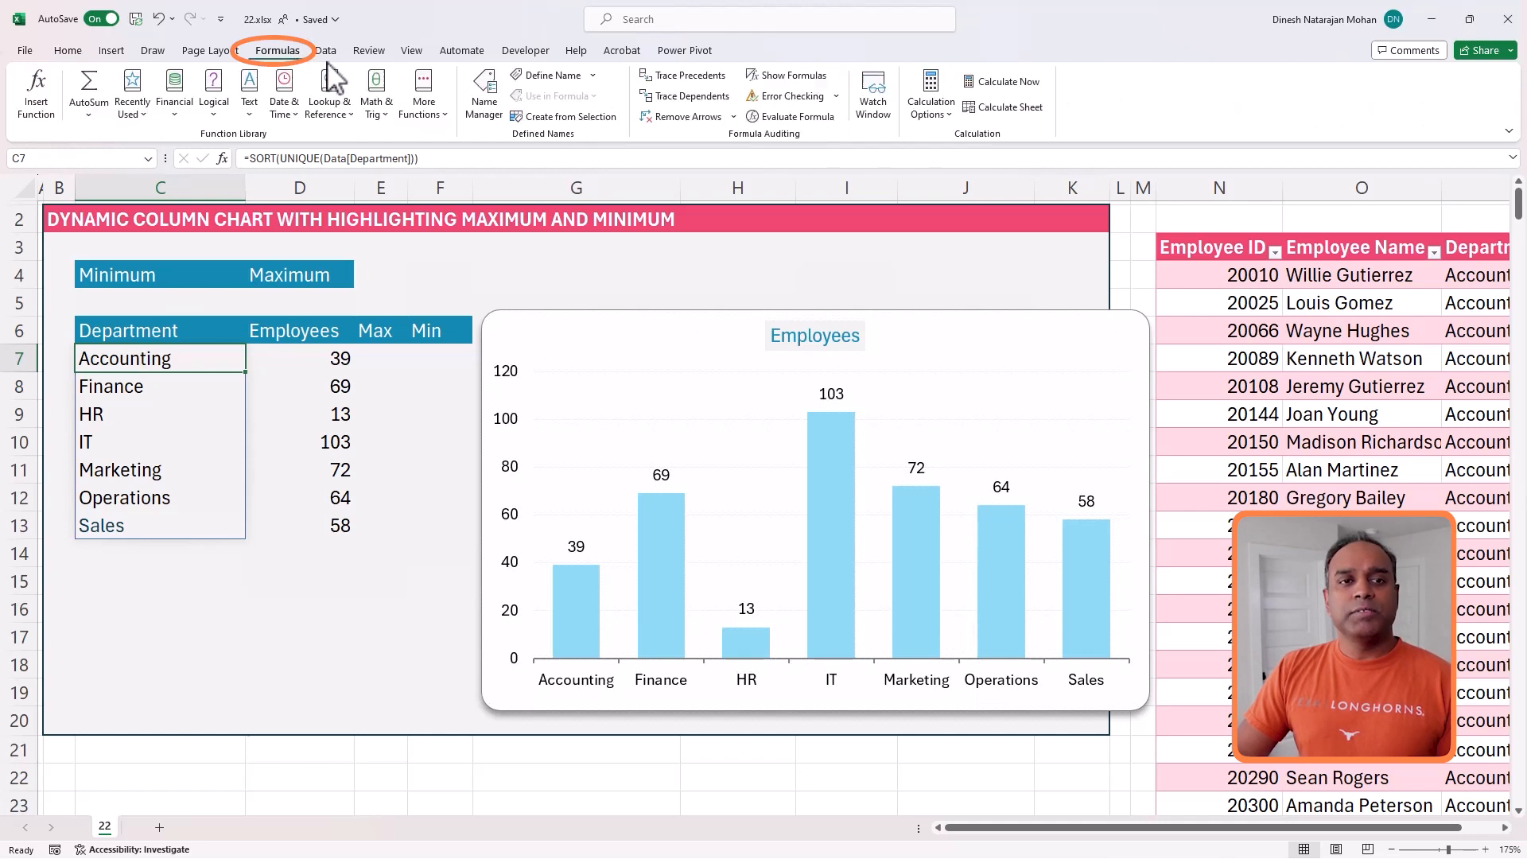
click(550, 76)
text(Depts)
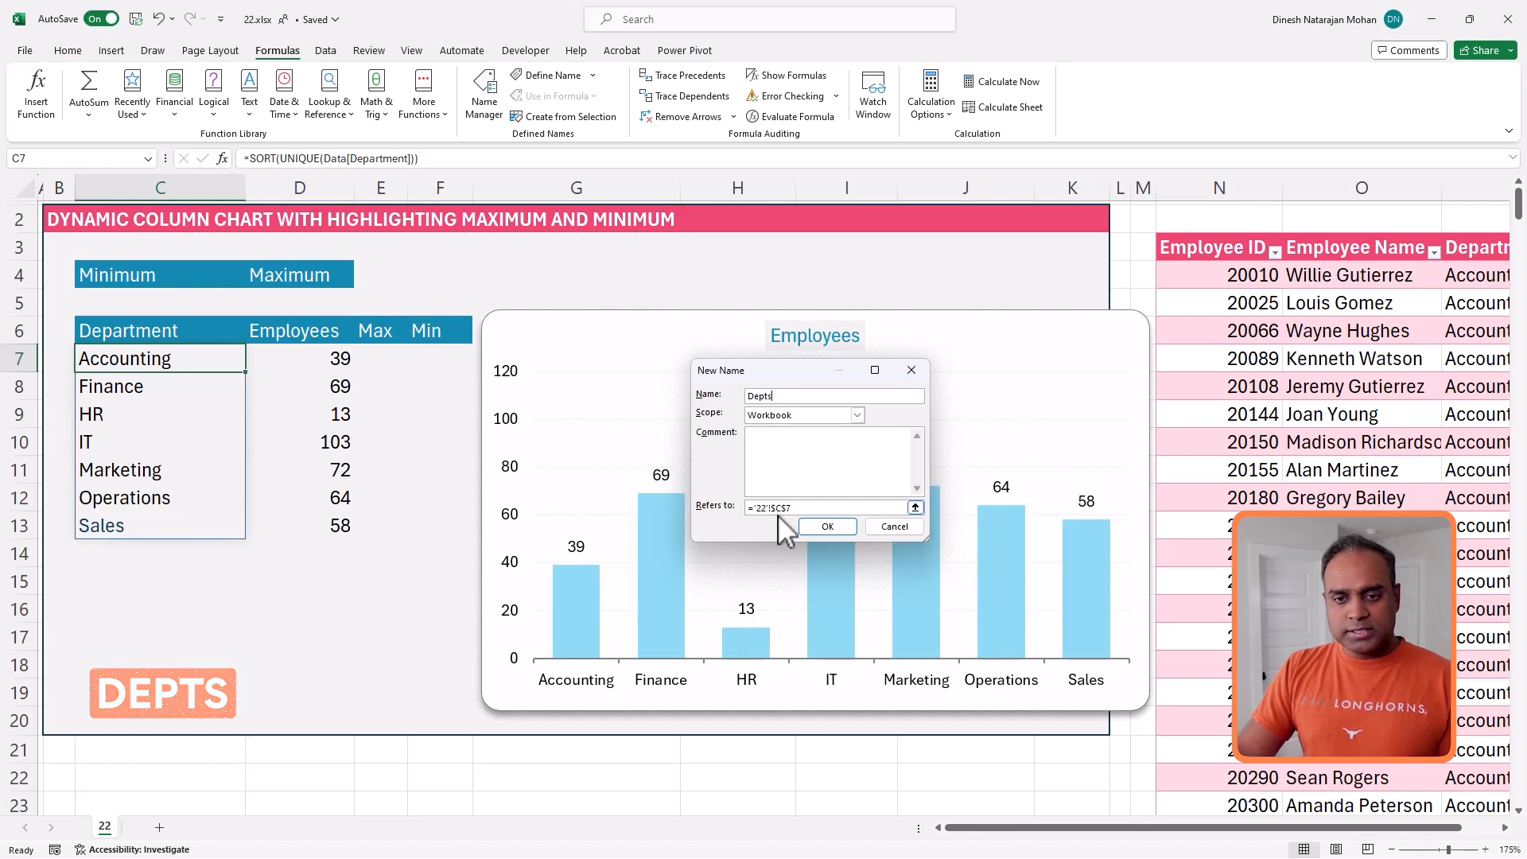
click(799, 507)
text(#)
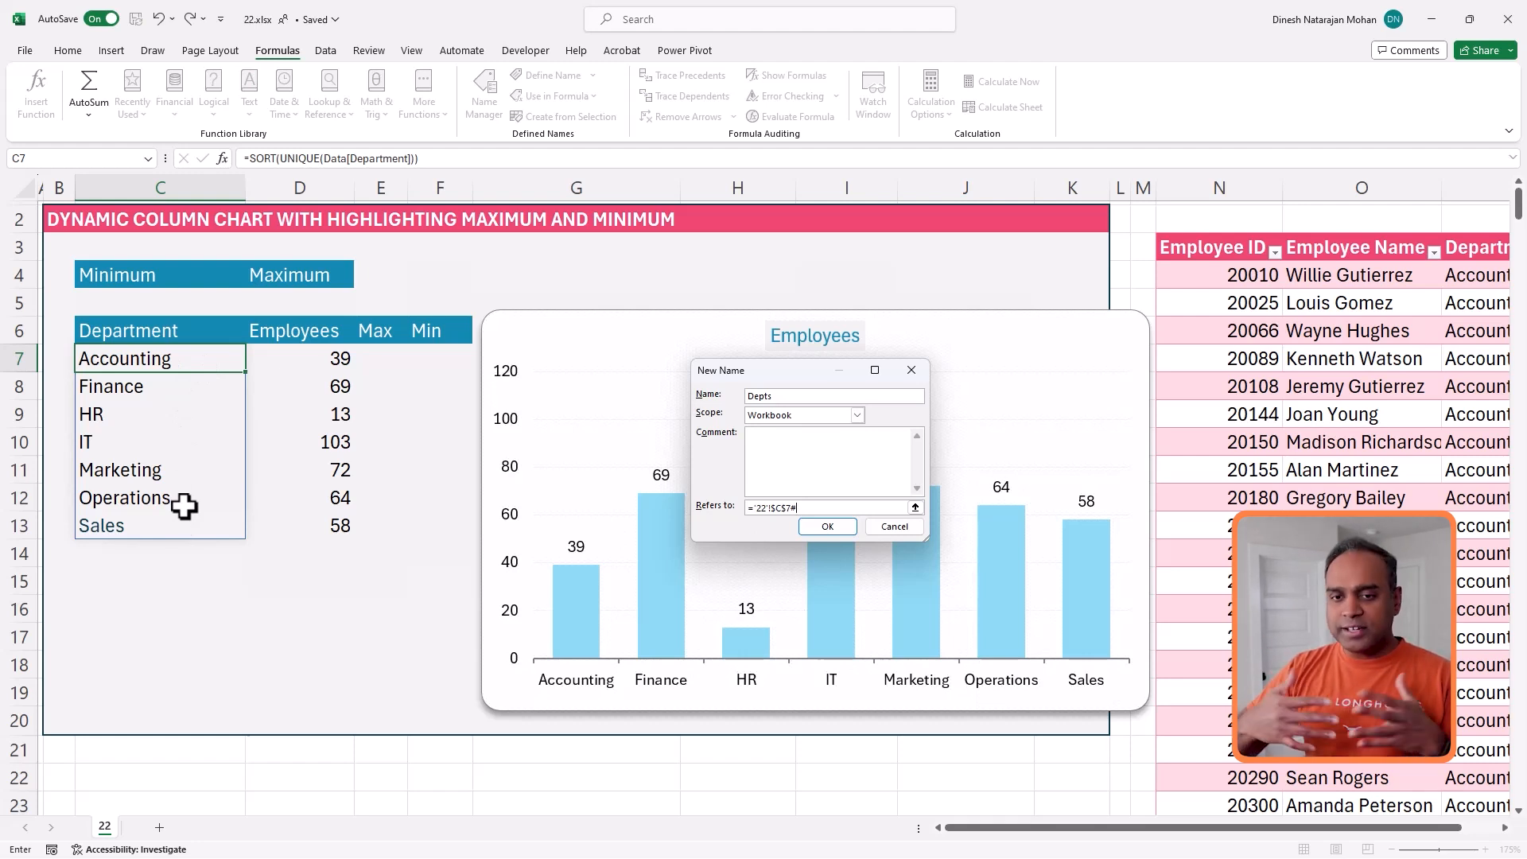
drag(806, 396, 721, 396)
click(847, 528)
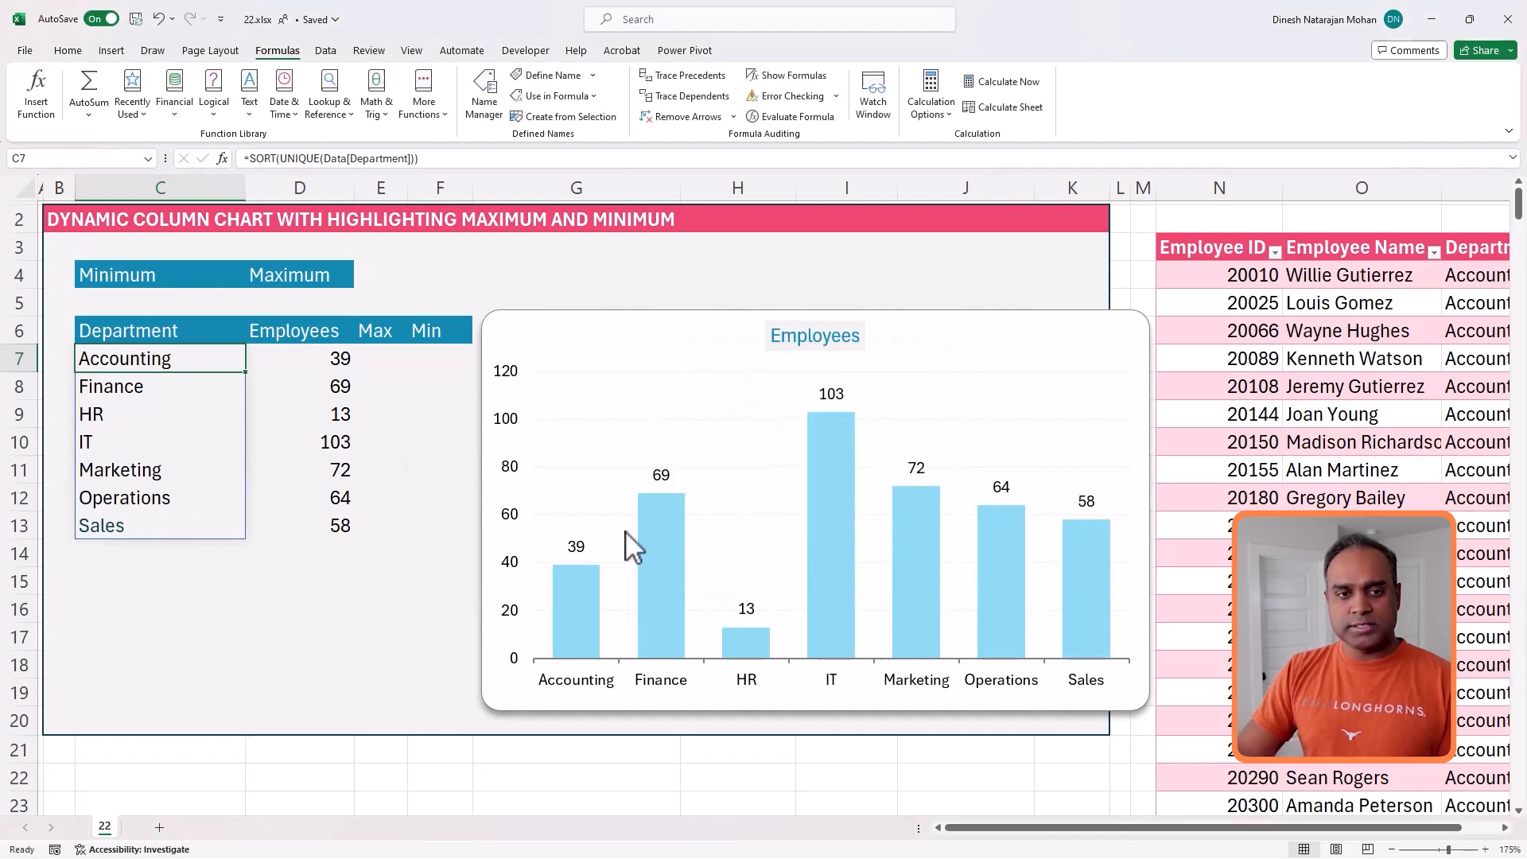
Step: Define the workbook-scope name Counts for the employee count spill range, referring to ='22'!$D$7#
click(330, 355)
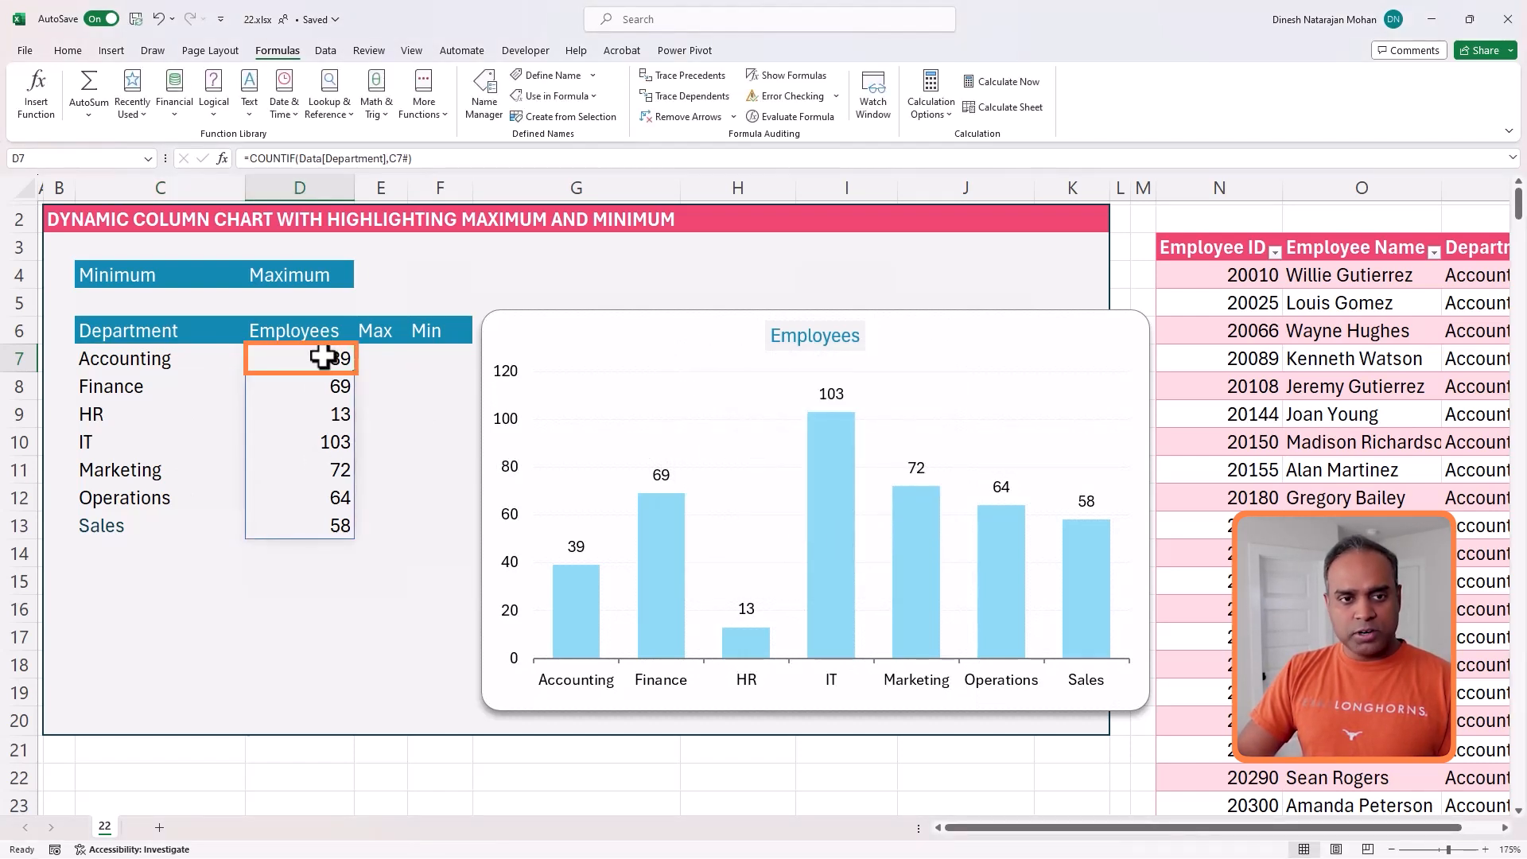
click(550, 74)
text(C)
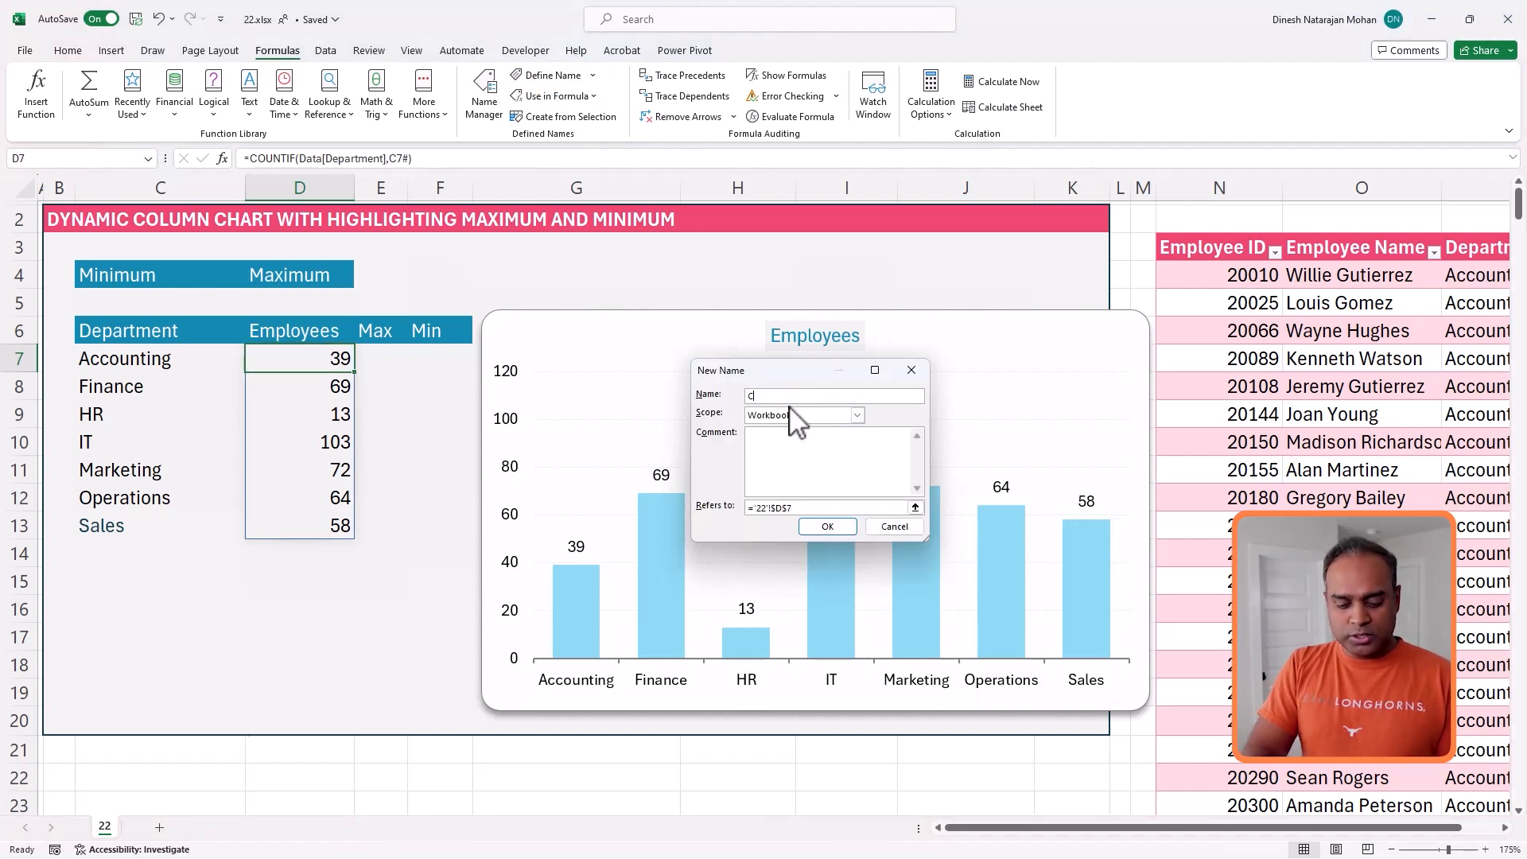
text(ounts)
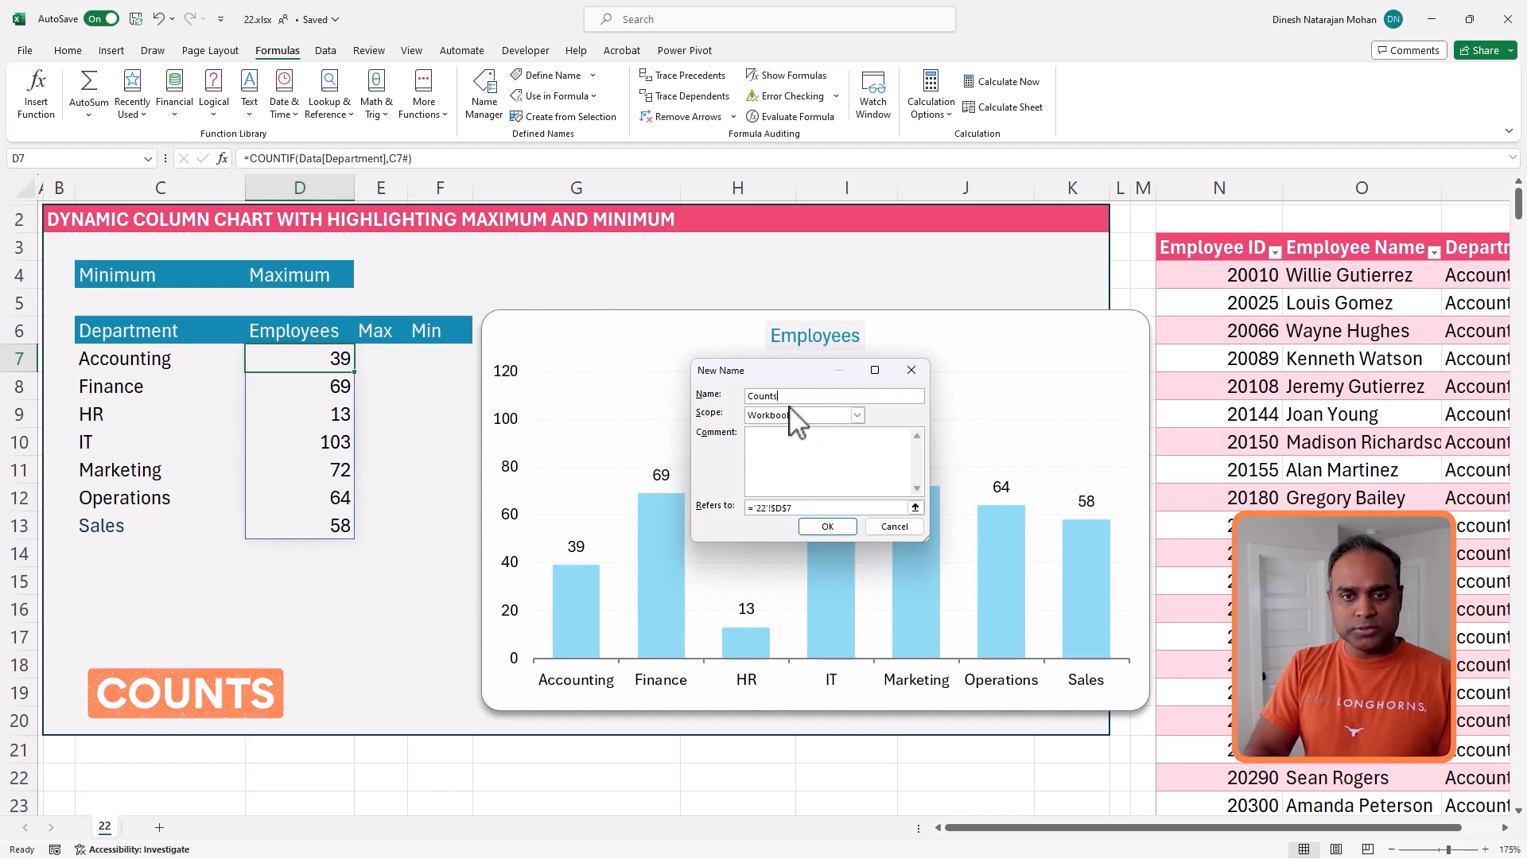
click(809, 507)
text(#)
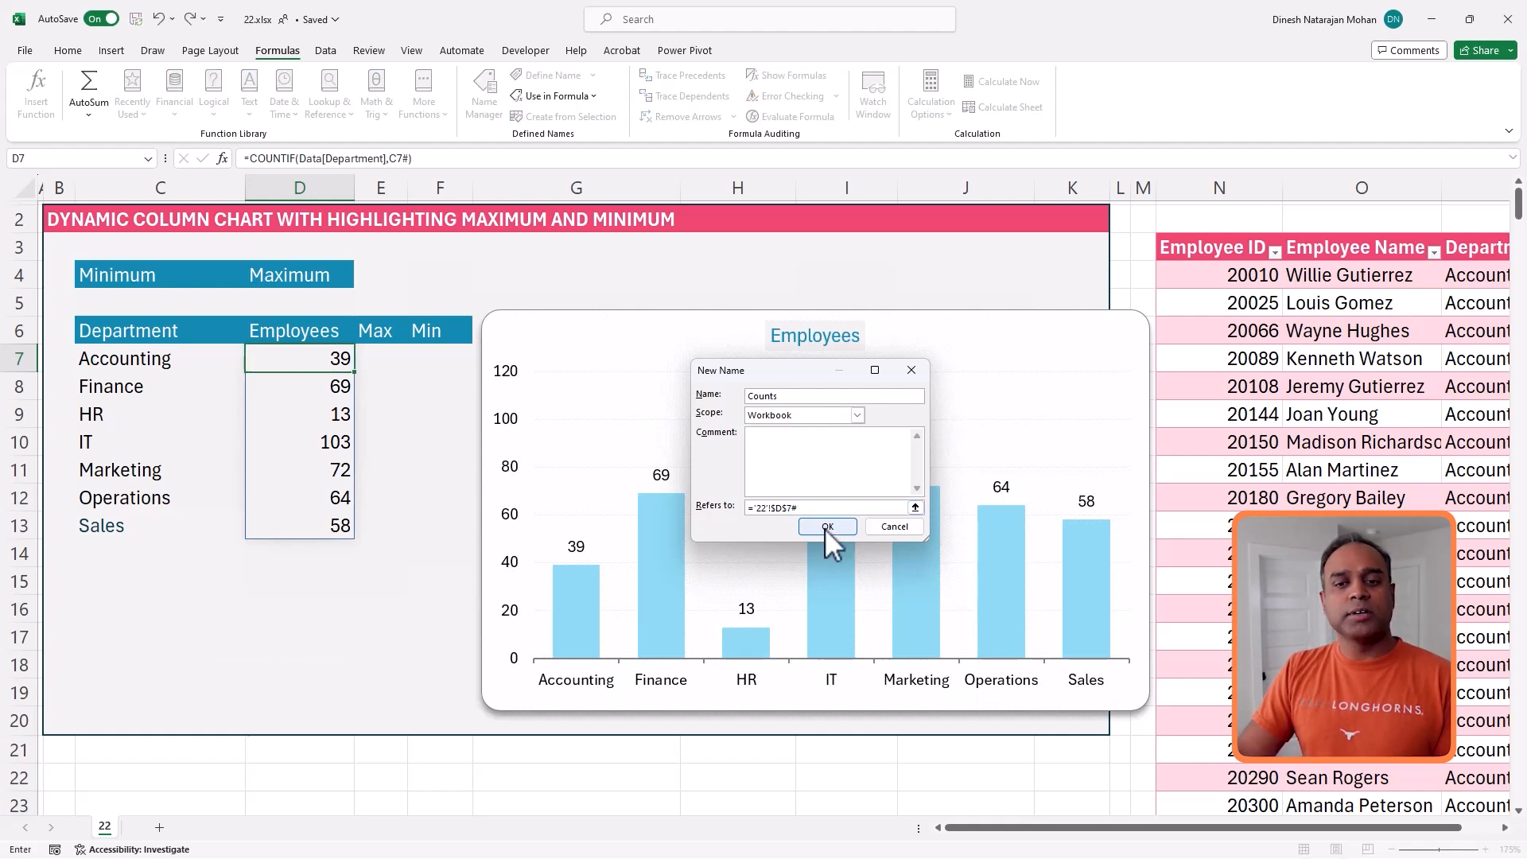
click(827, 527)
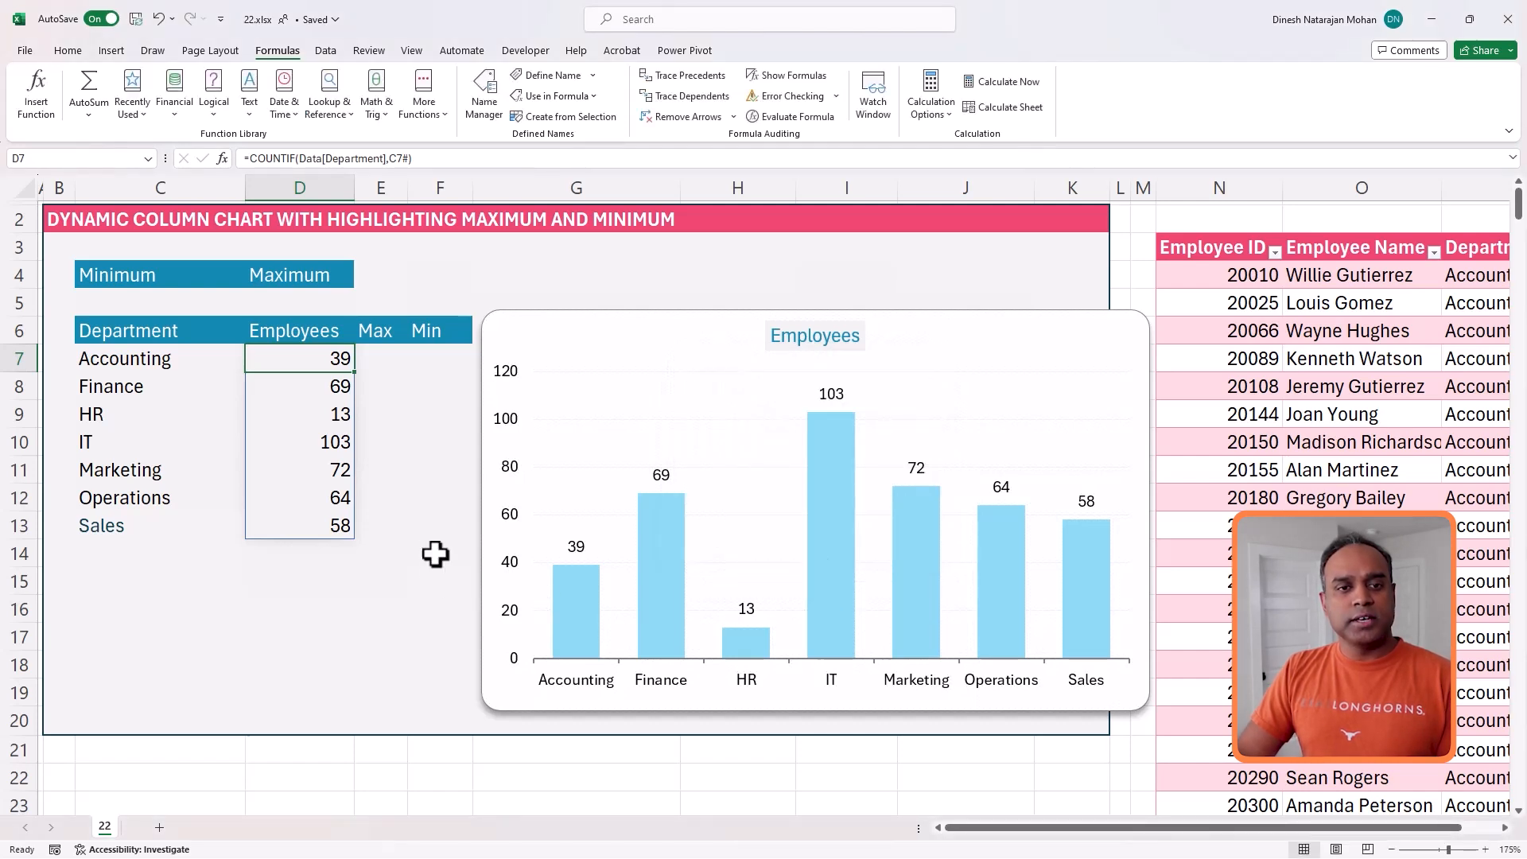
Step: Edit the chart's Employees series so its values come from the defined name, ='22'!Counts
right_click(738, 496)
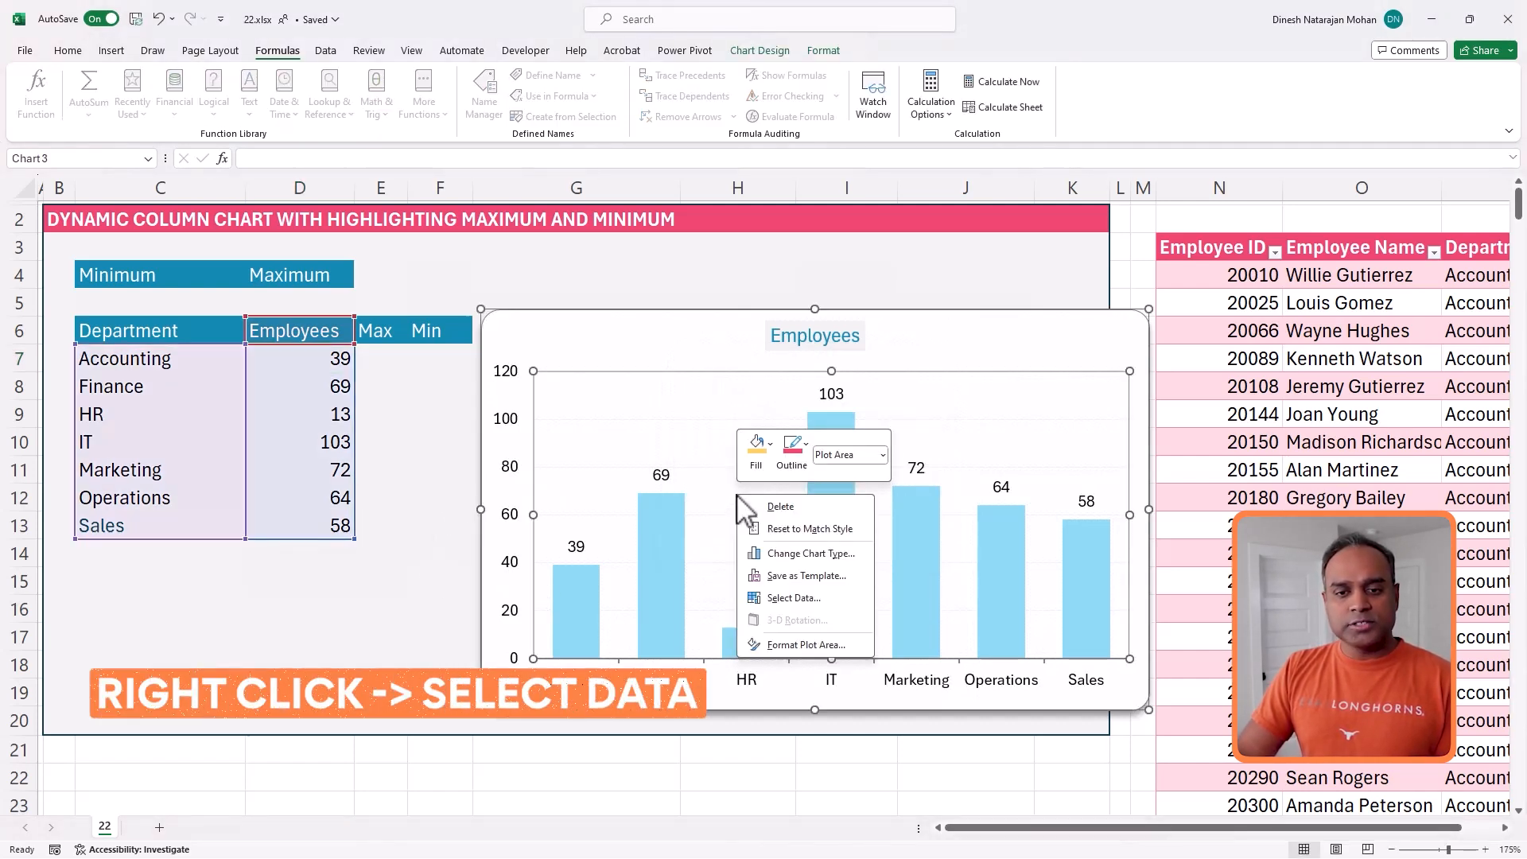
click(784, 598)
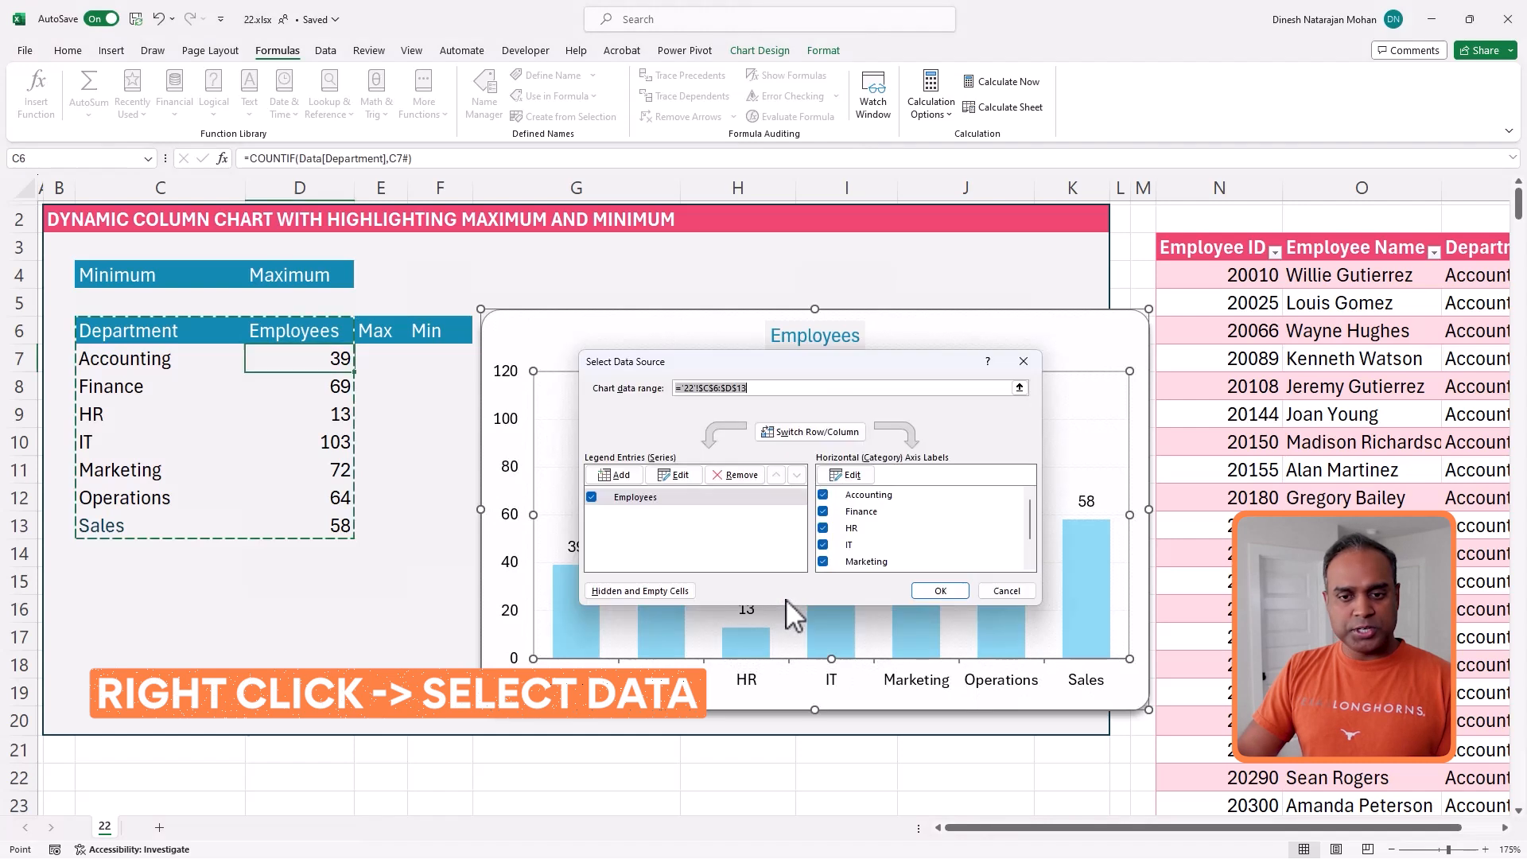
click(673, 480)
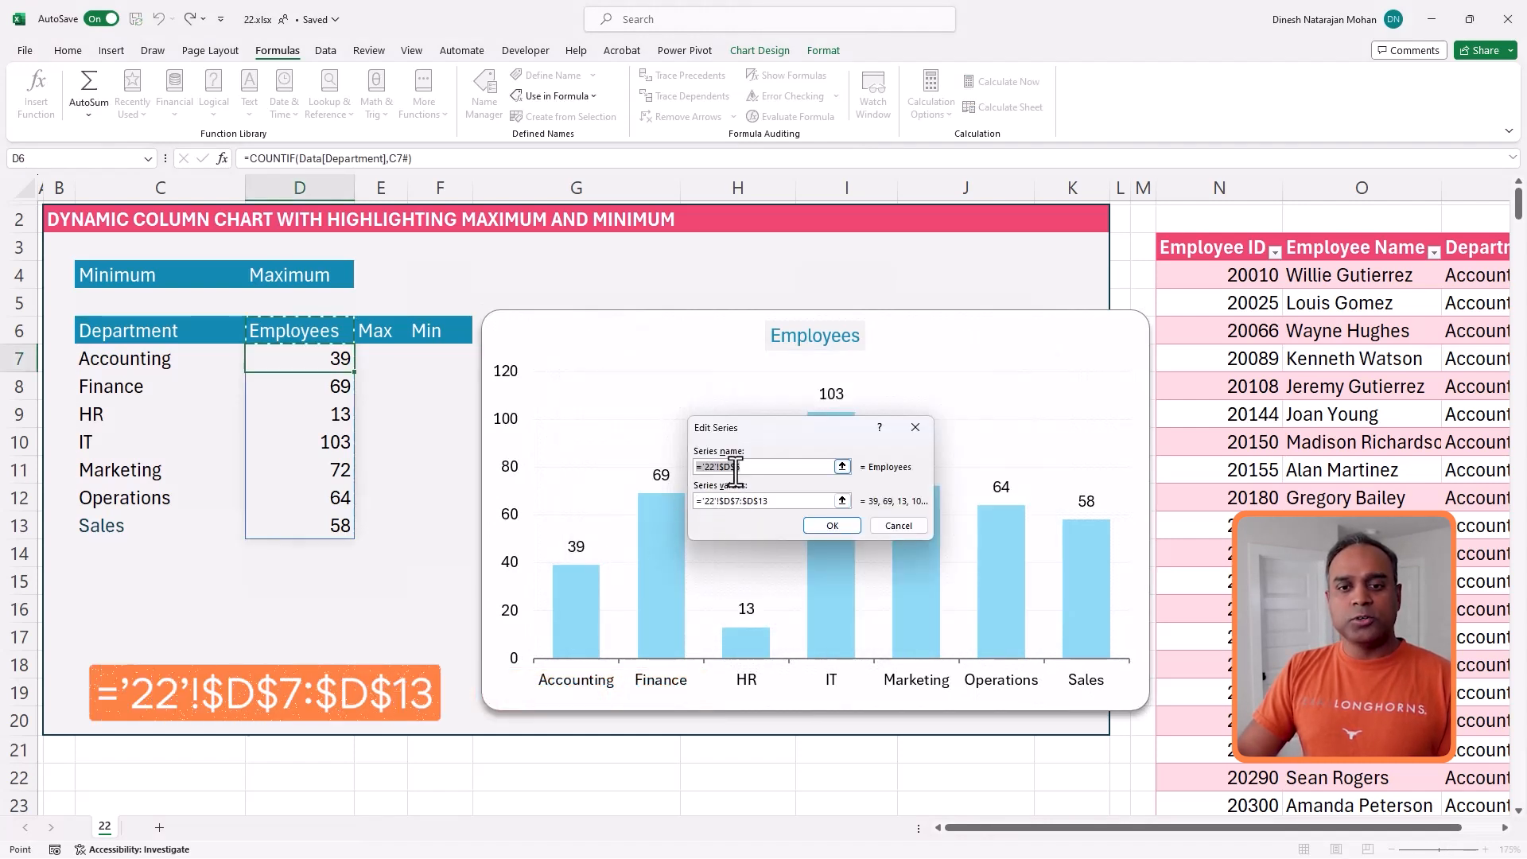
drag(719, 501, 785, 502)
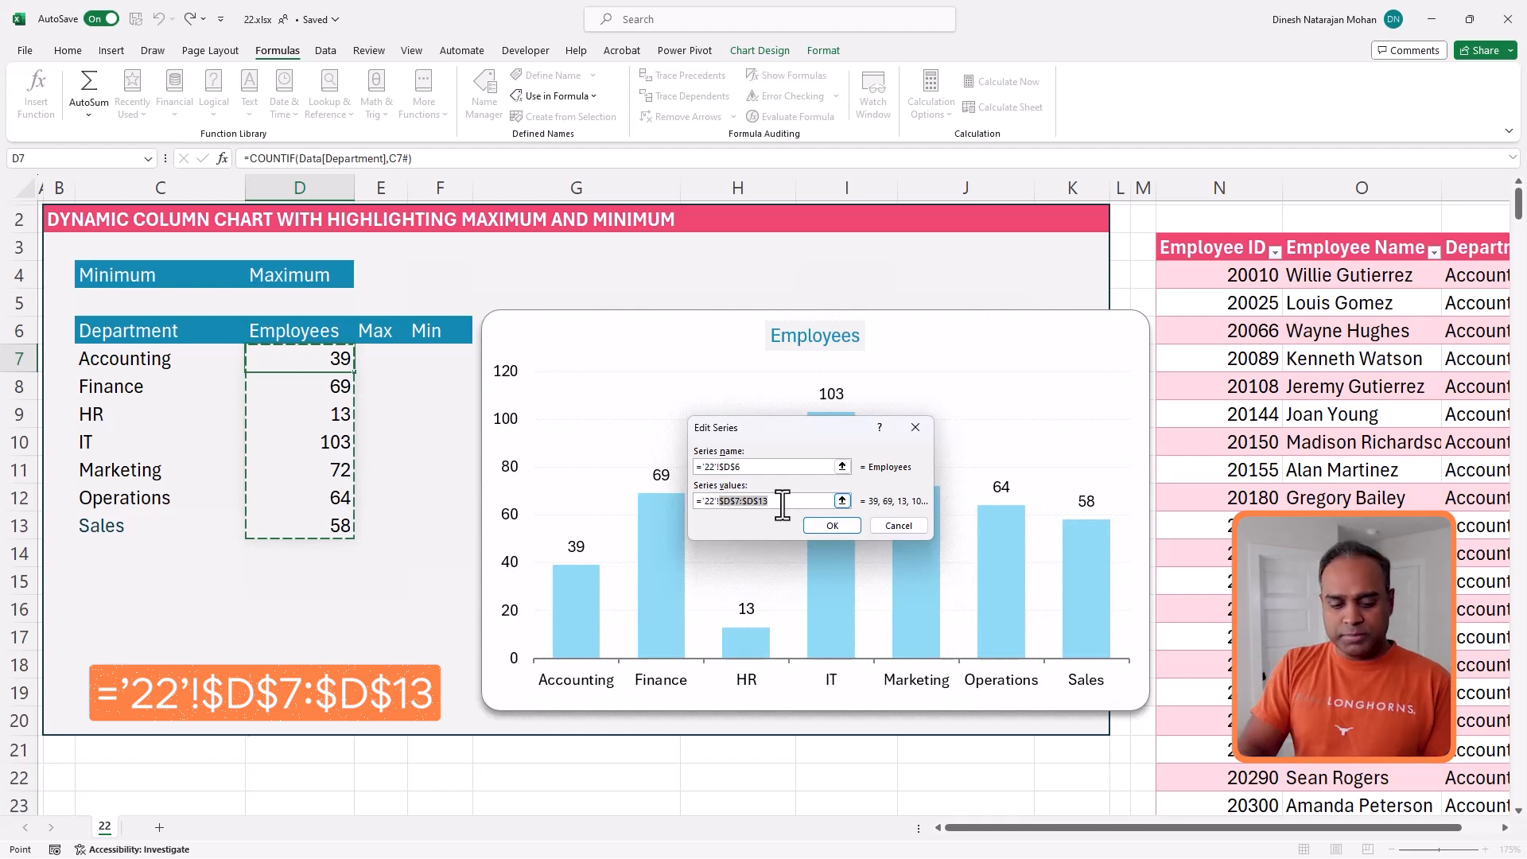
text(Counts)
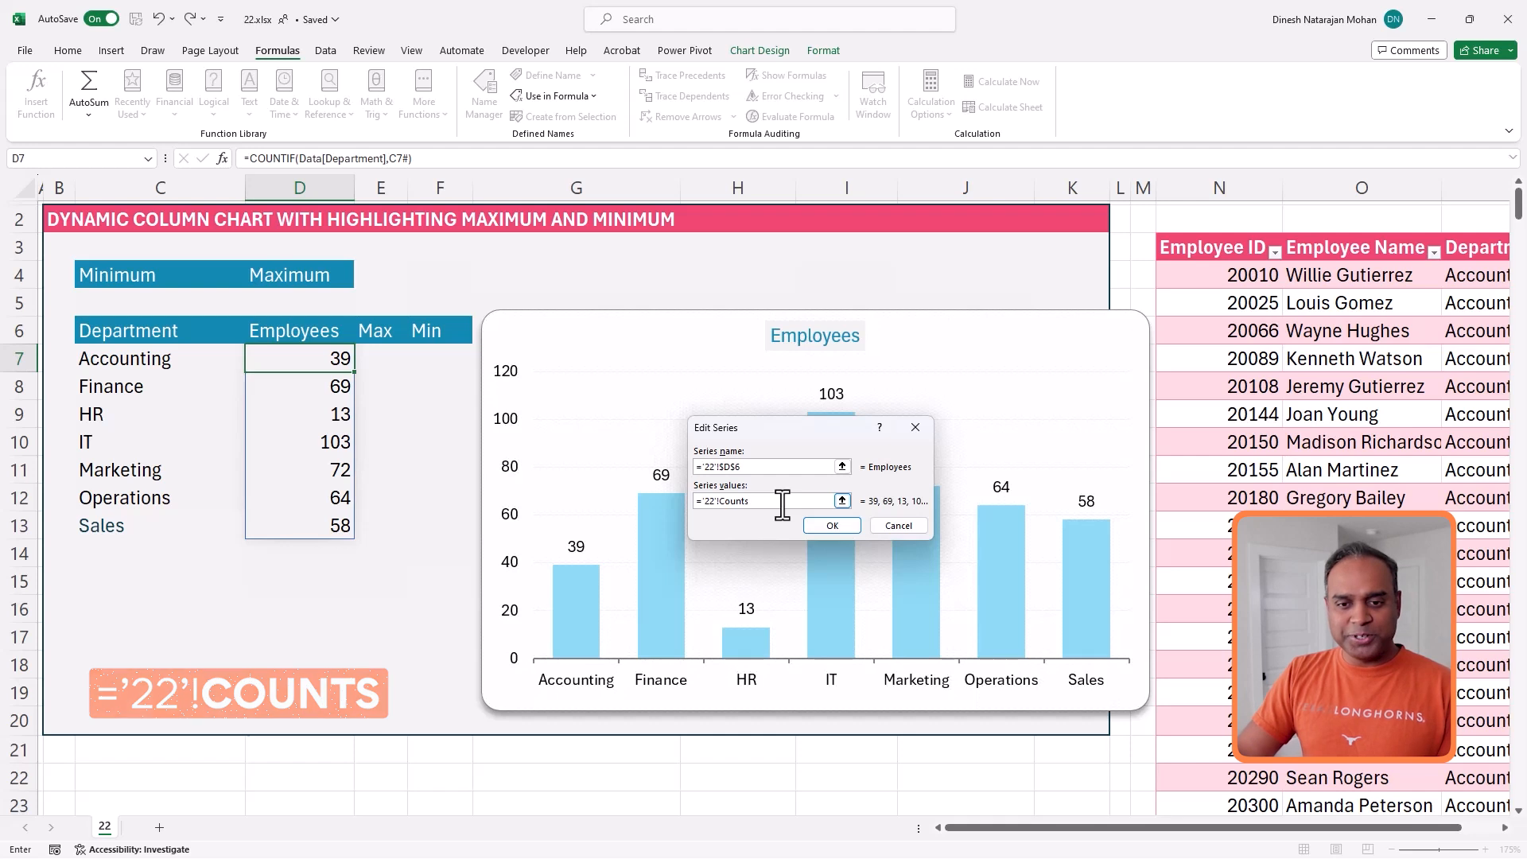
click(824, 527)
Step: Set the chart's horizontal axis label range to ='22'!Depts and apply the data source changes
click(845, 474)
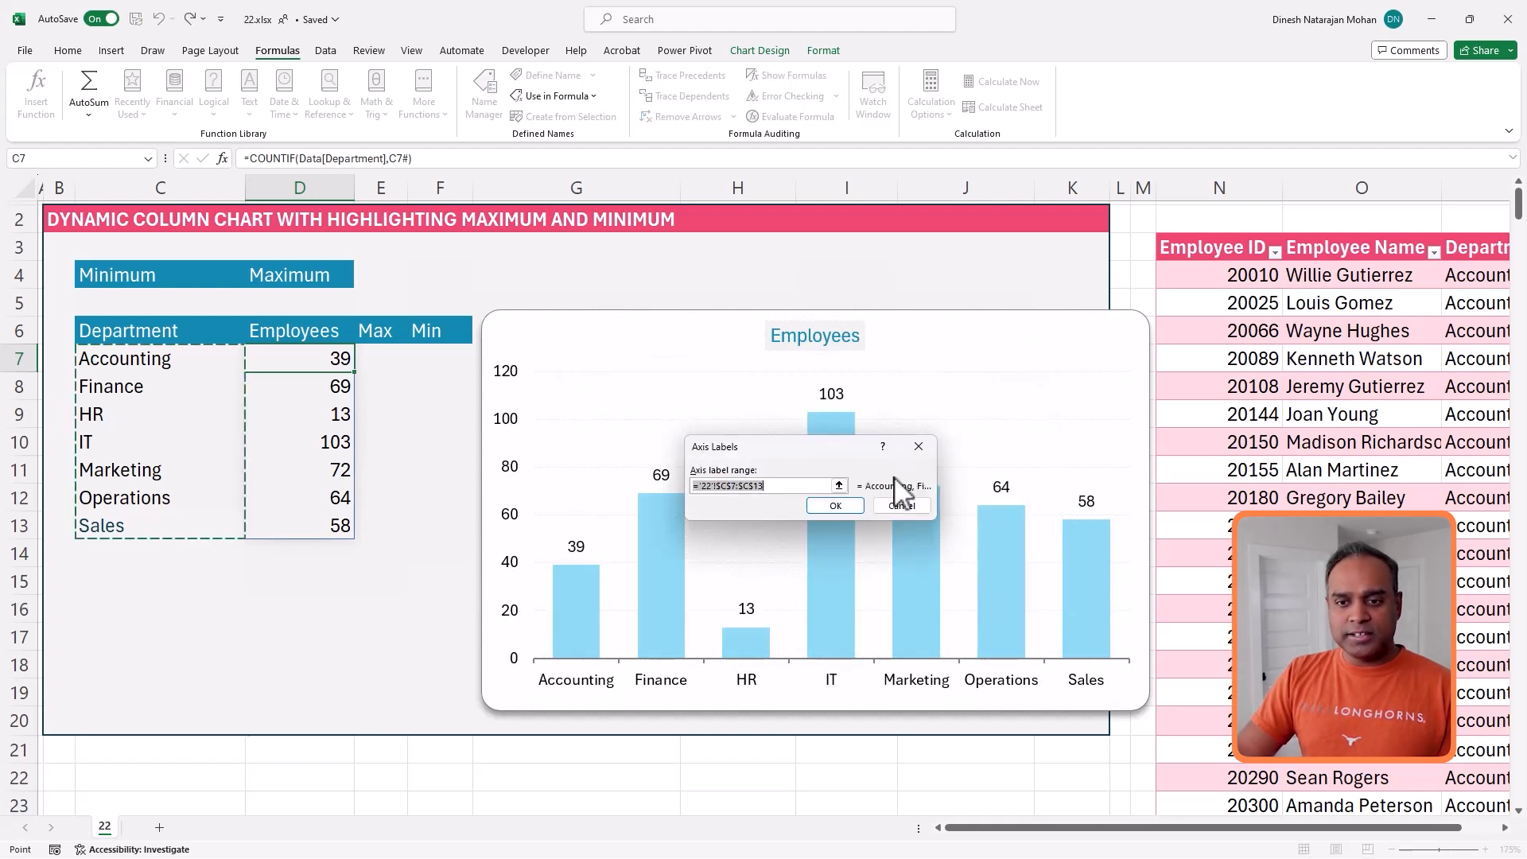
drag(715, 485, 777, 485)
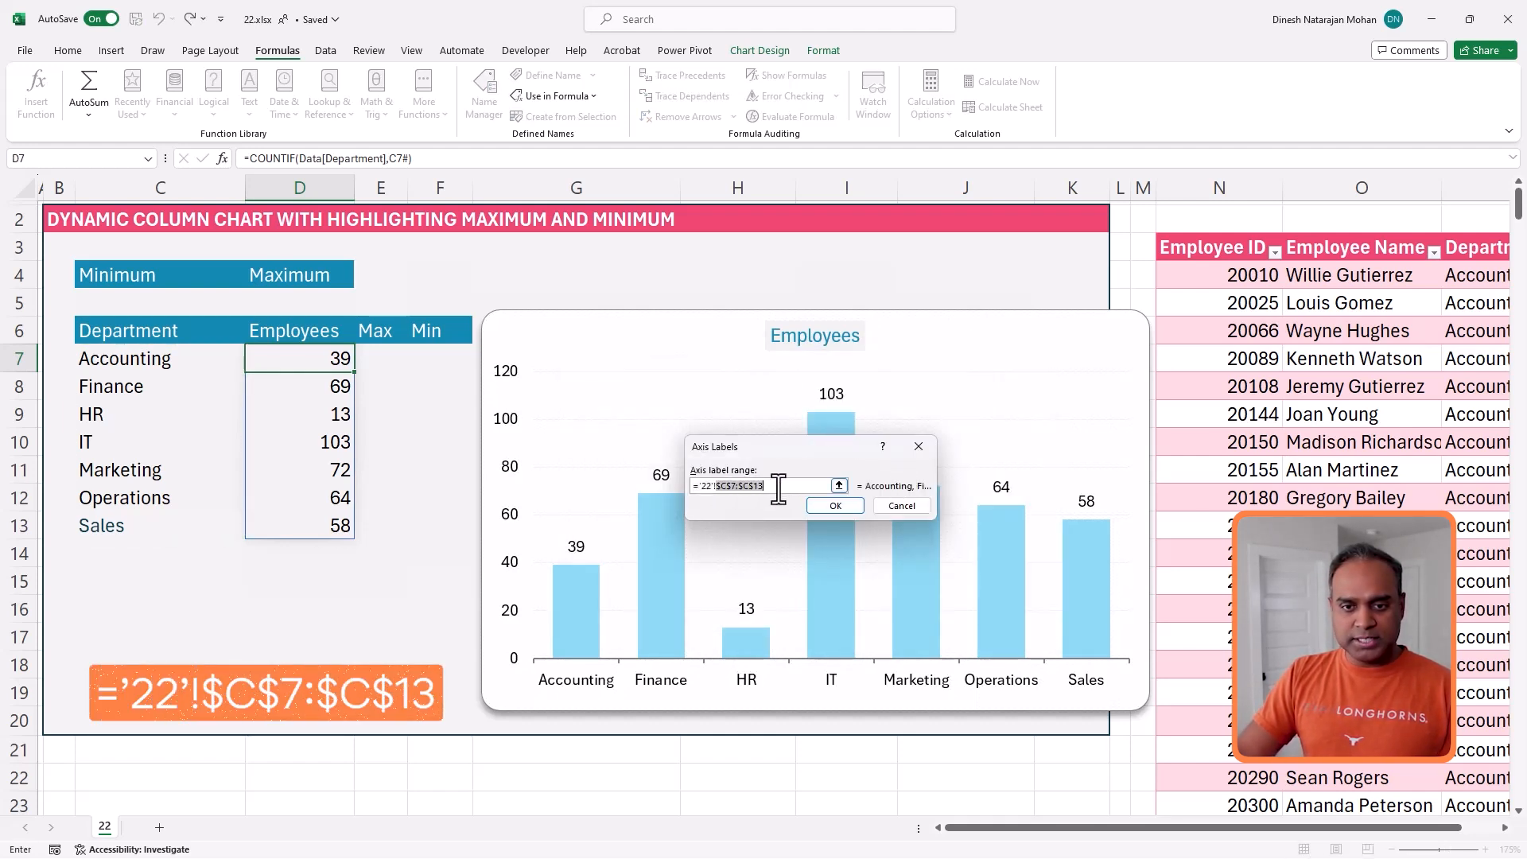
text(Depts)
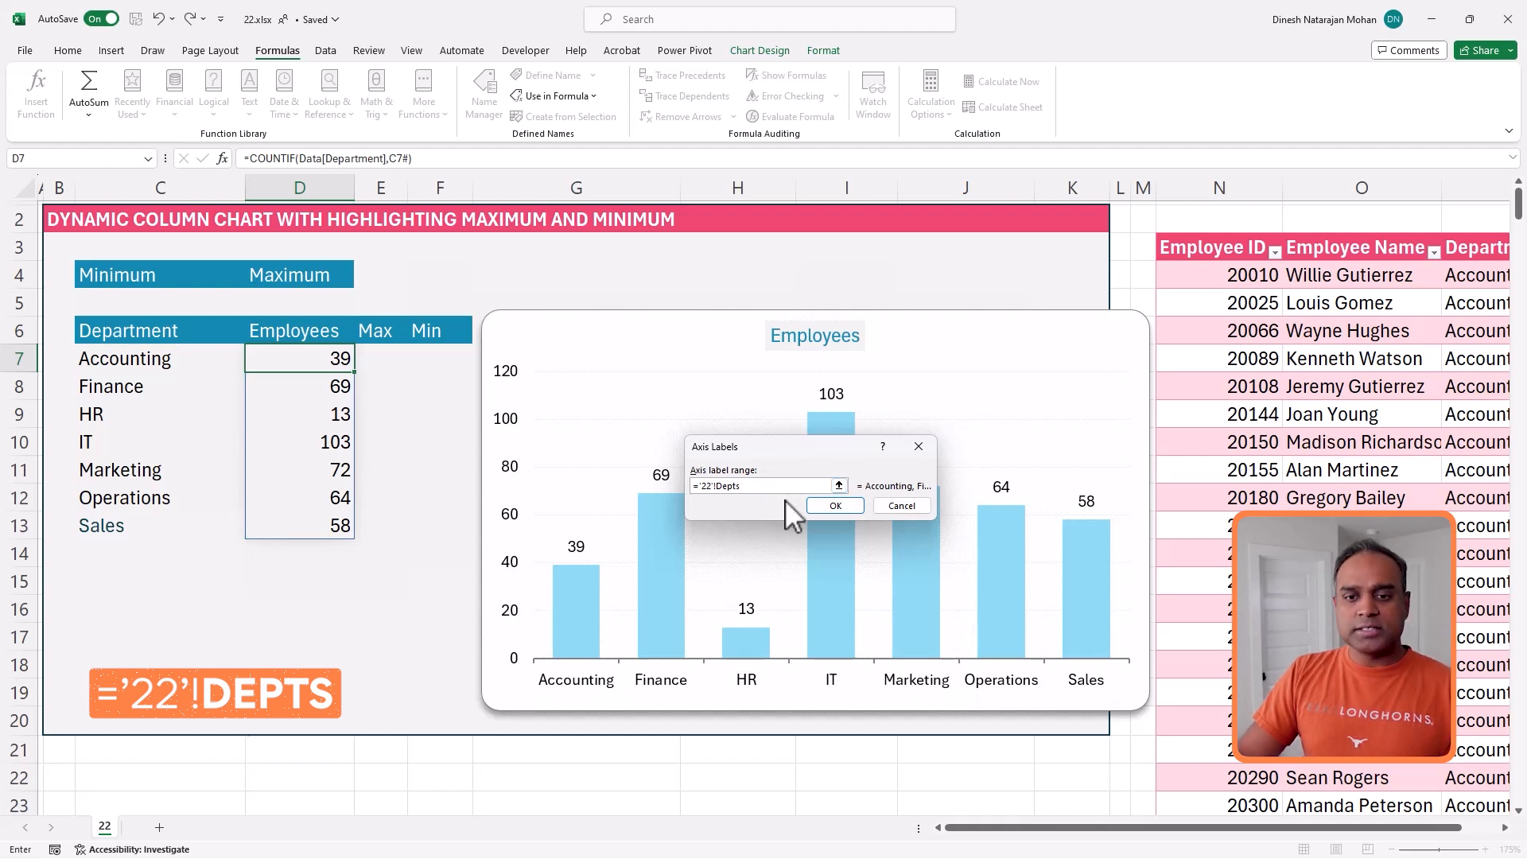
click(827, 505)
click(939, 591)
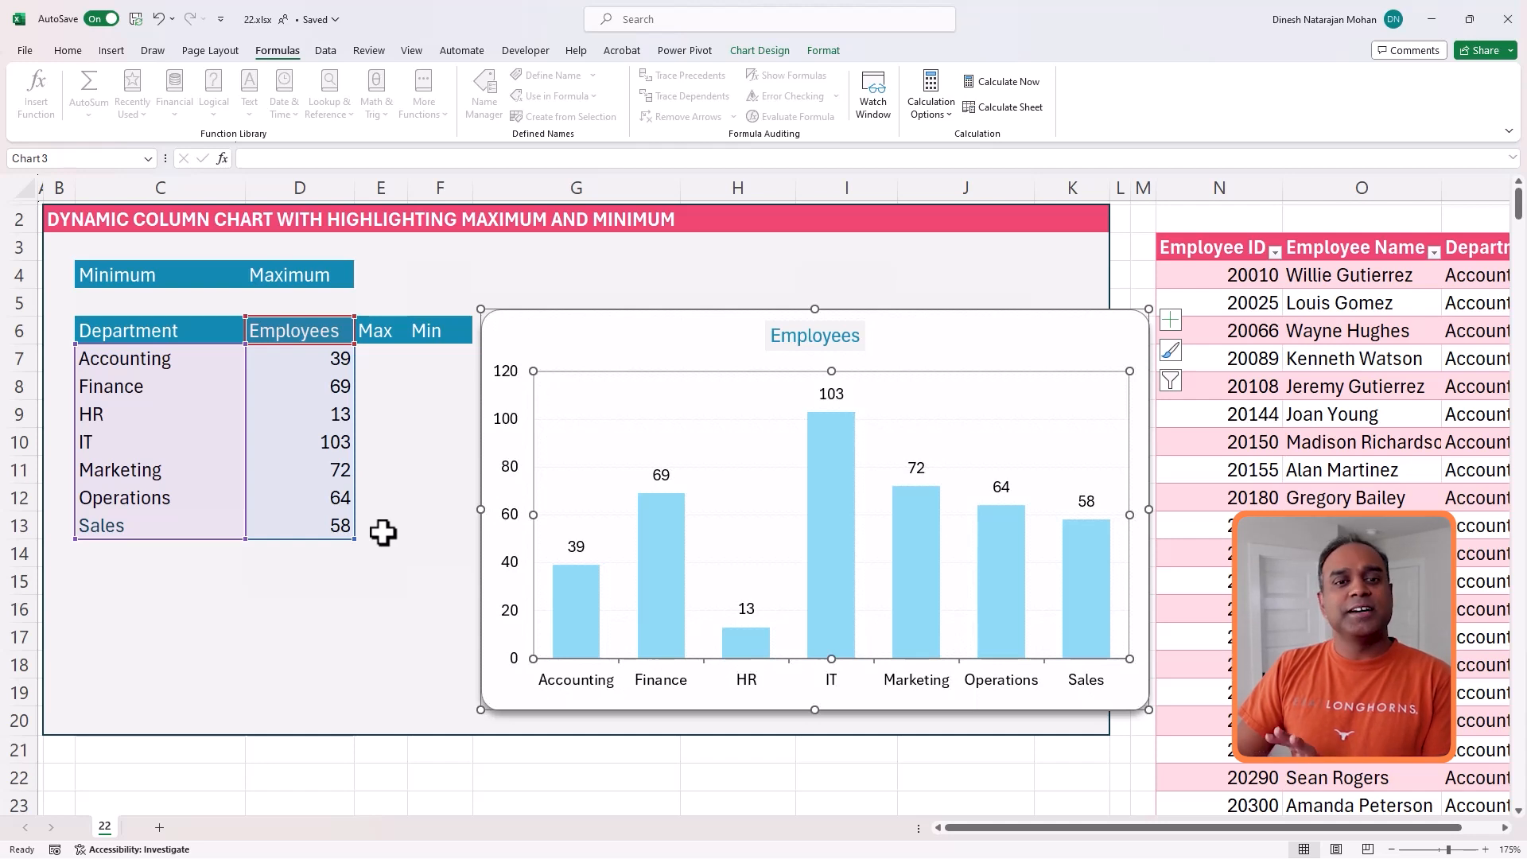
click(751, 644)
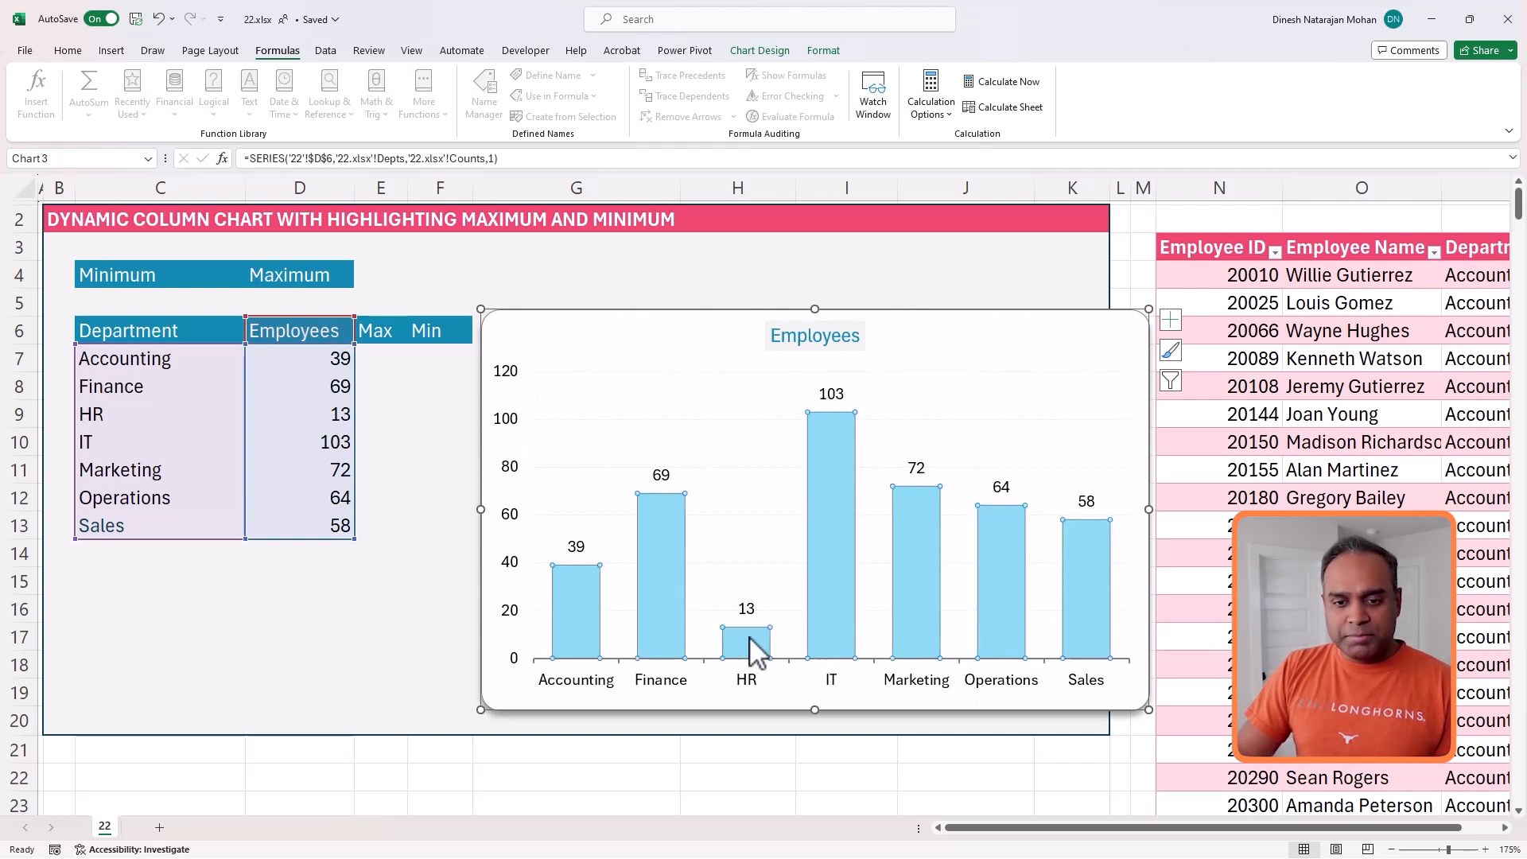
click(830, 493)
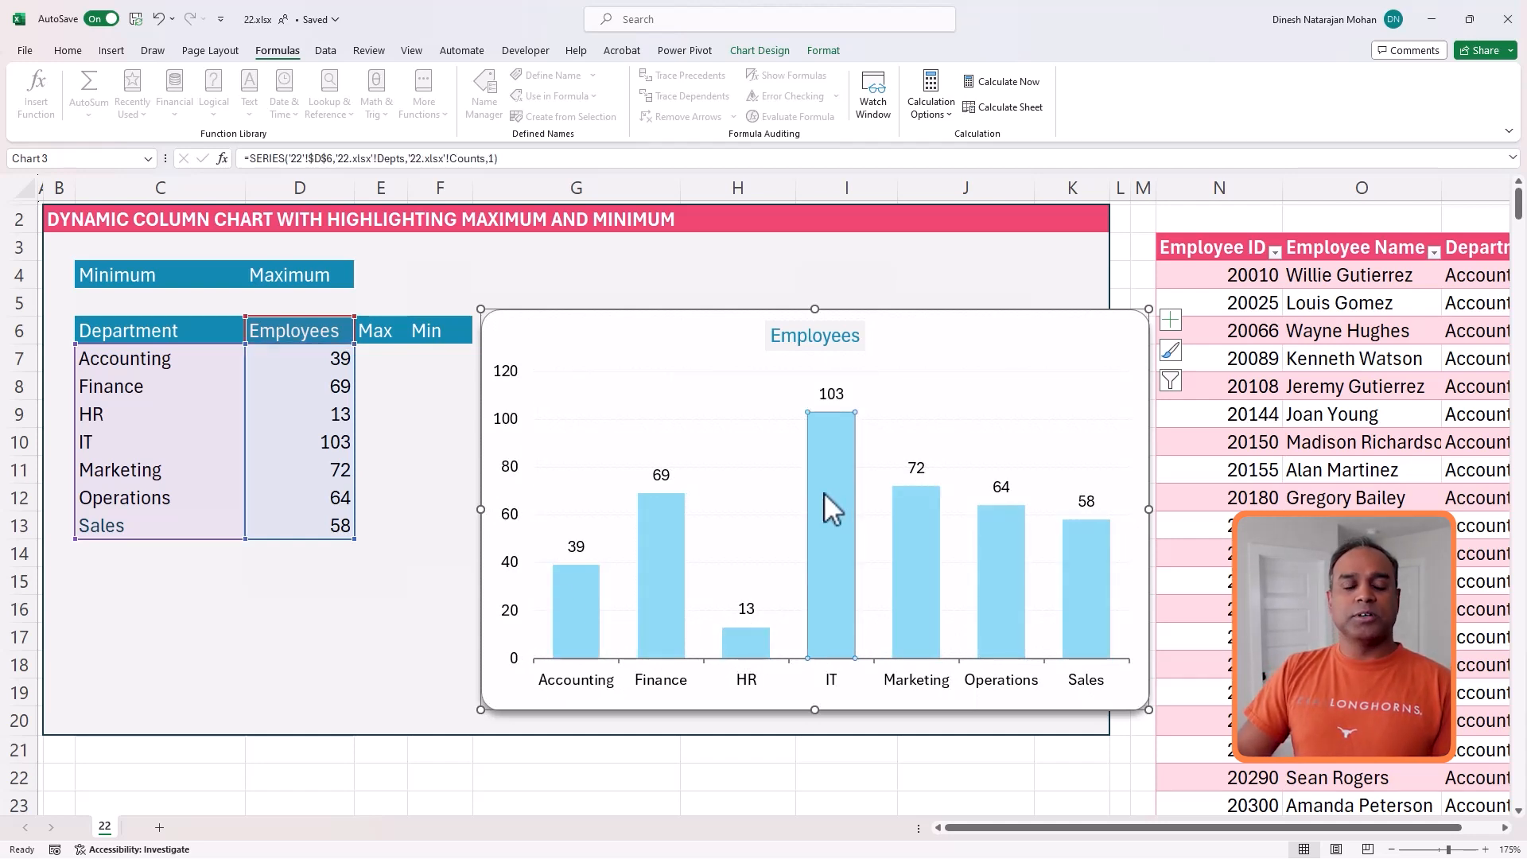
Step: Calculate the minimum department count in C5 with the formula =MIN(D7#)
click(239, 303)
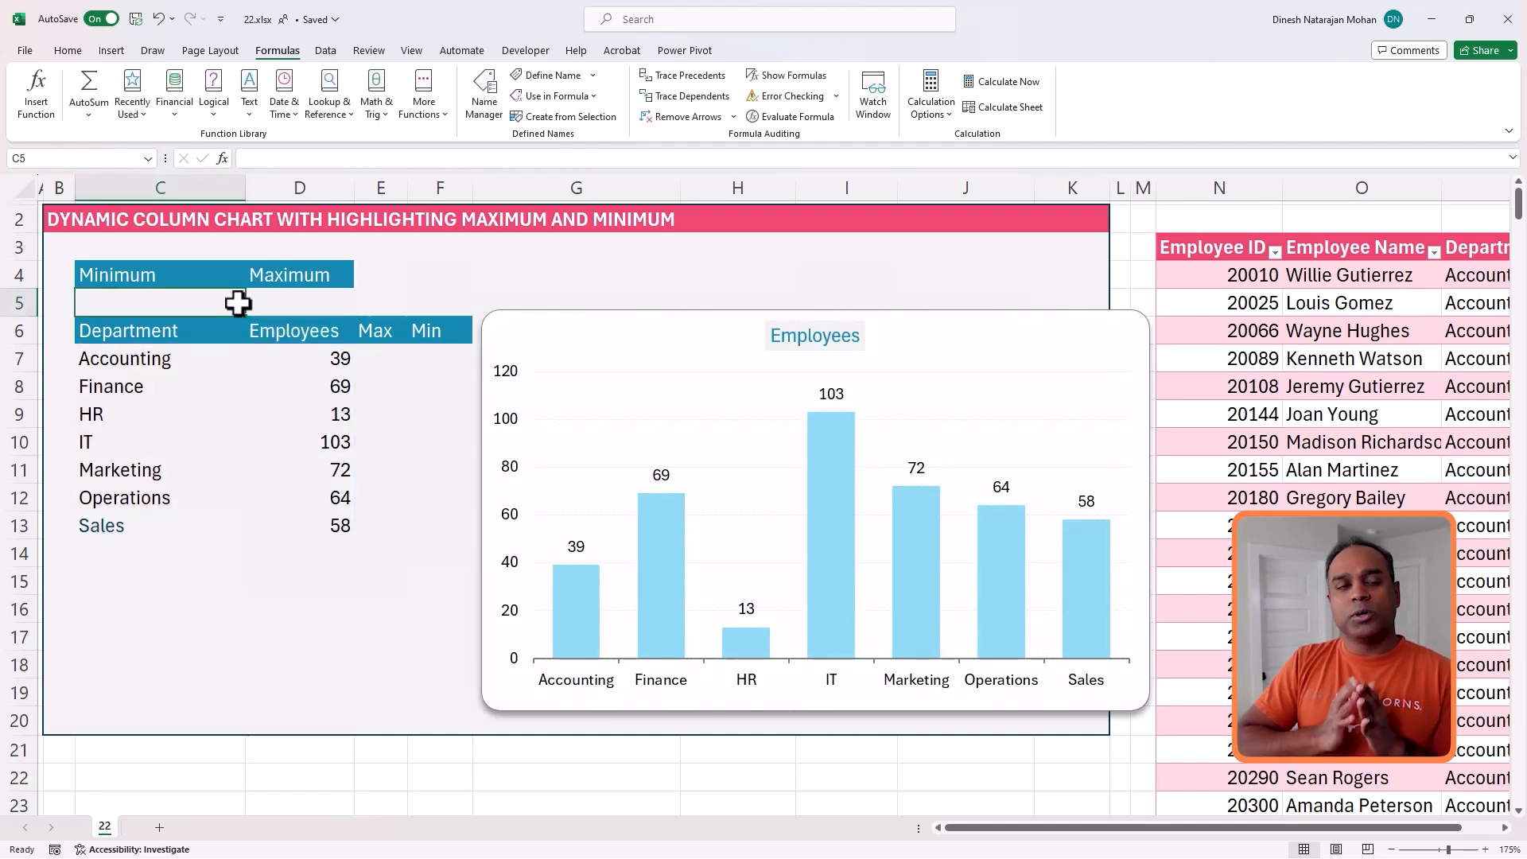
text(=min()
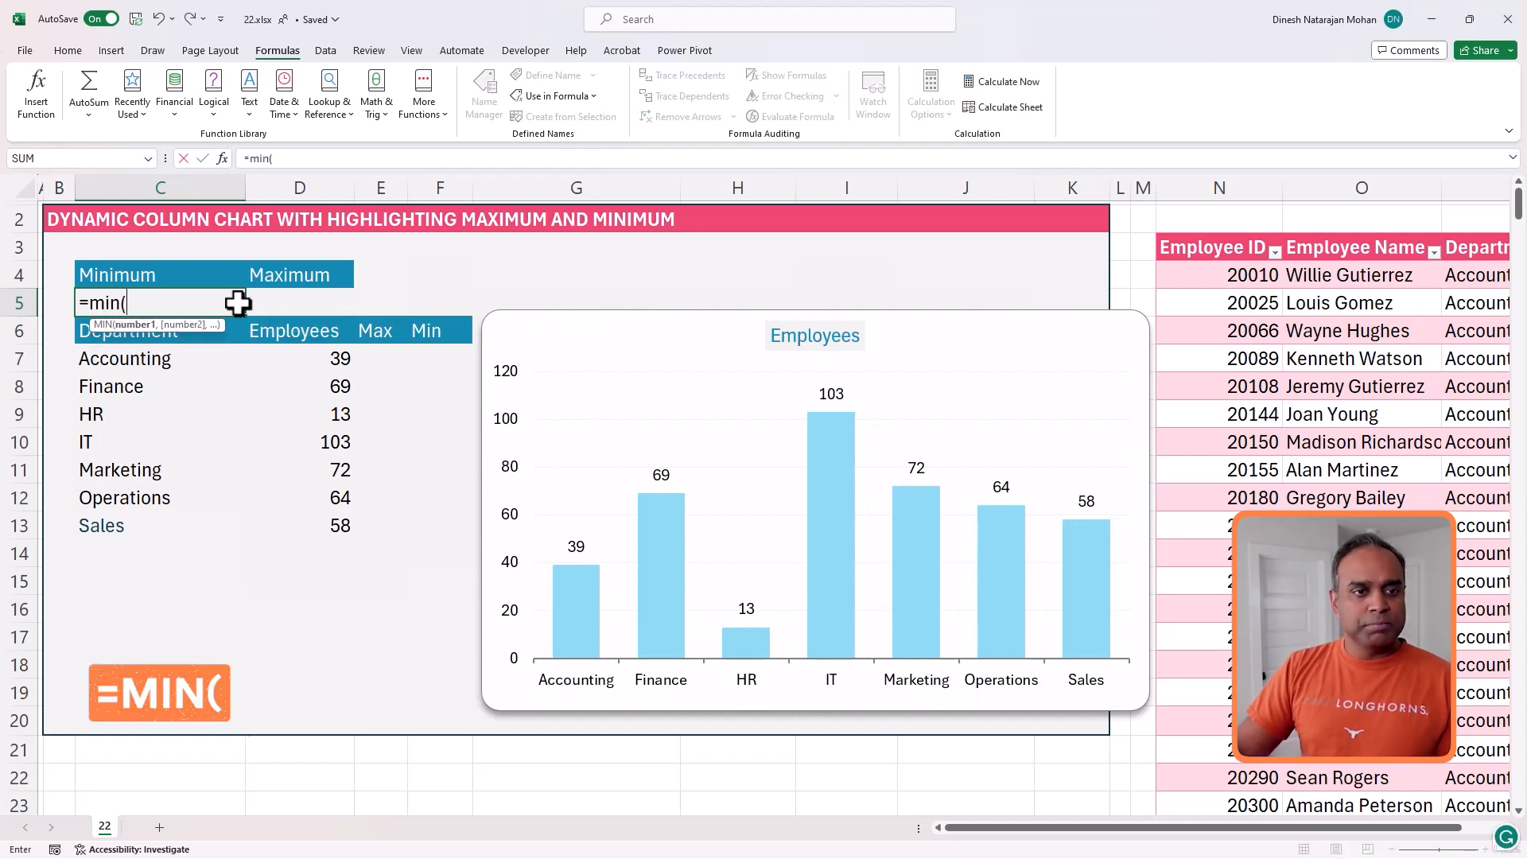
click(341, 359)
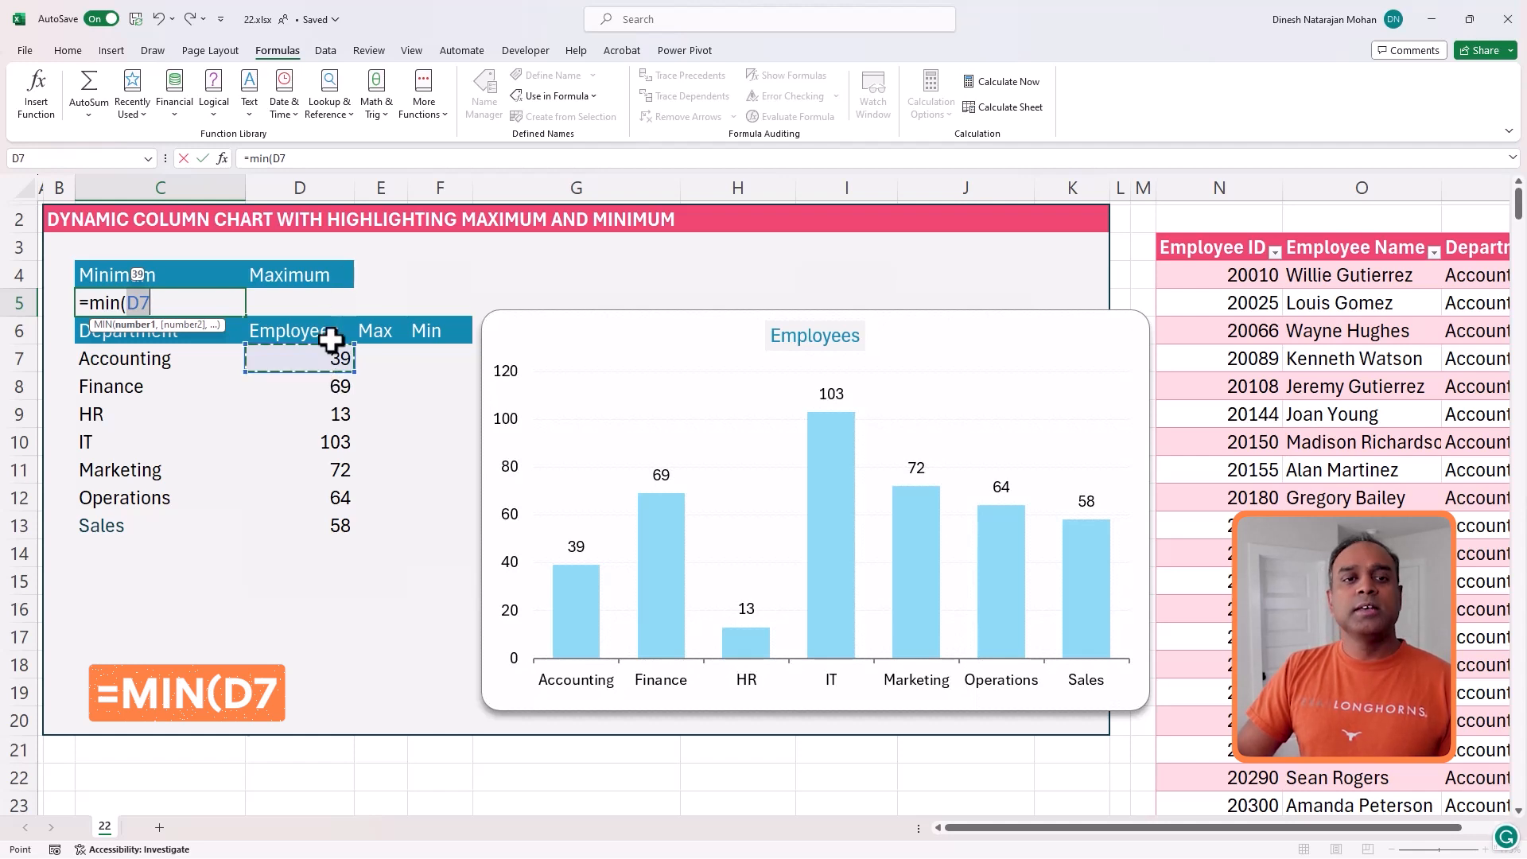
text(#)
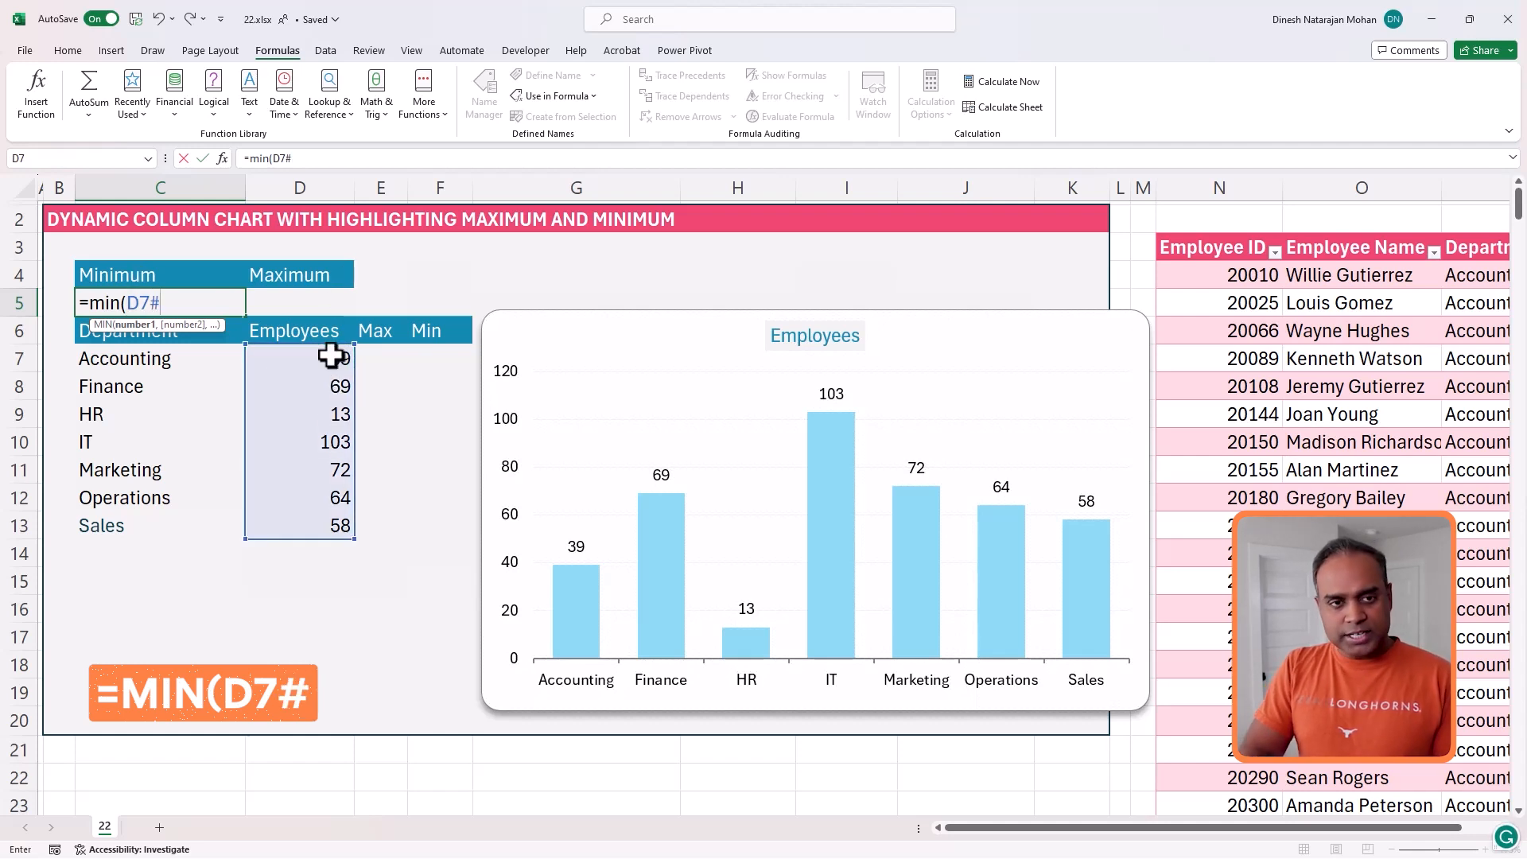
text())
key(Return)
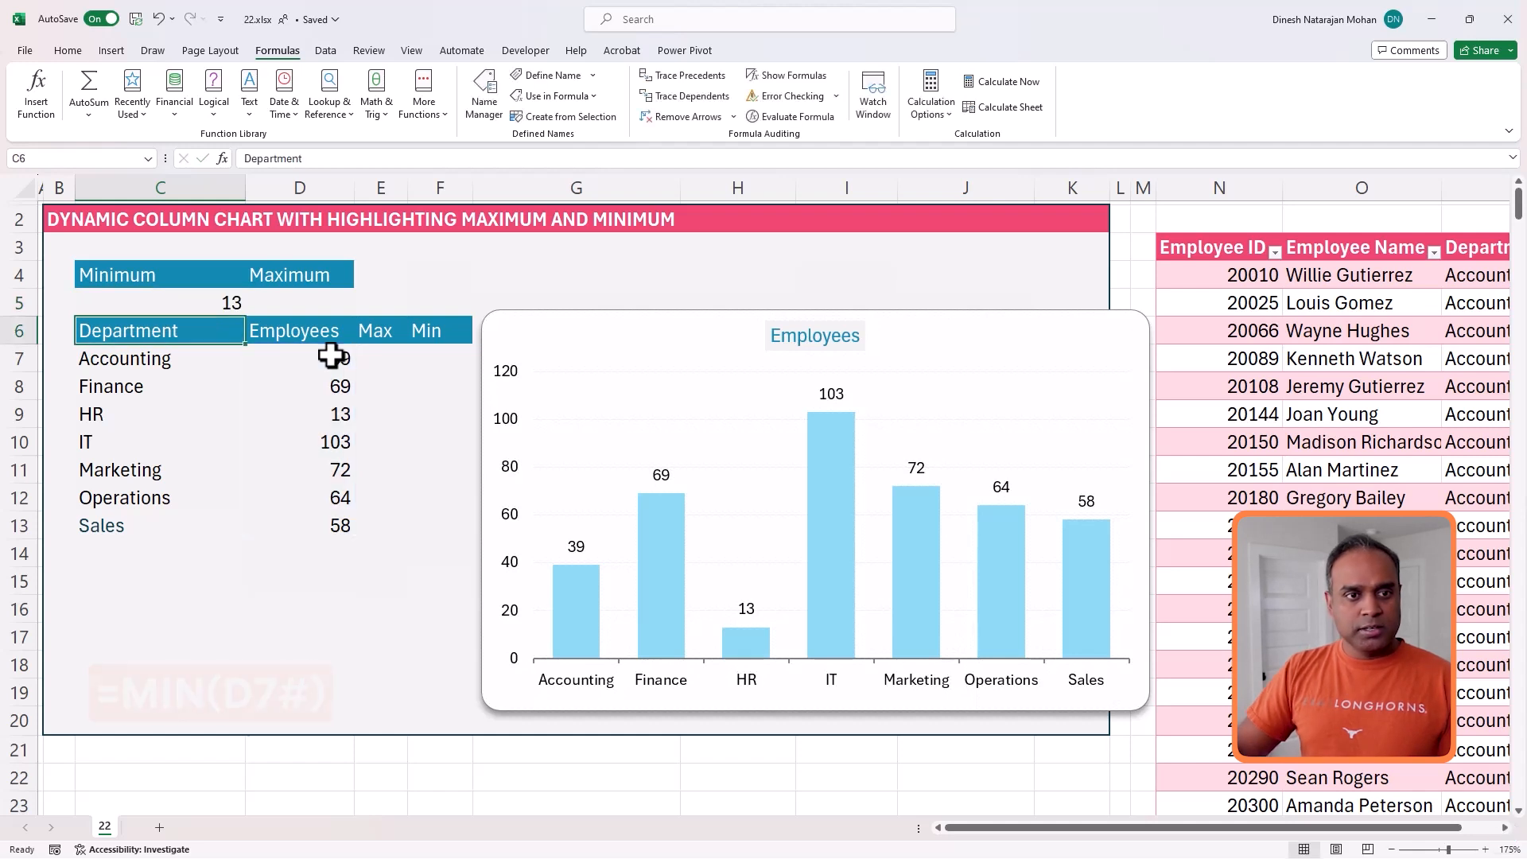
click(217, 309)
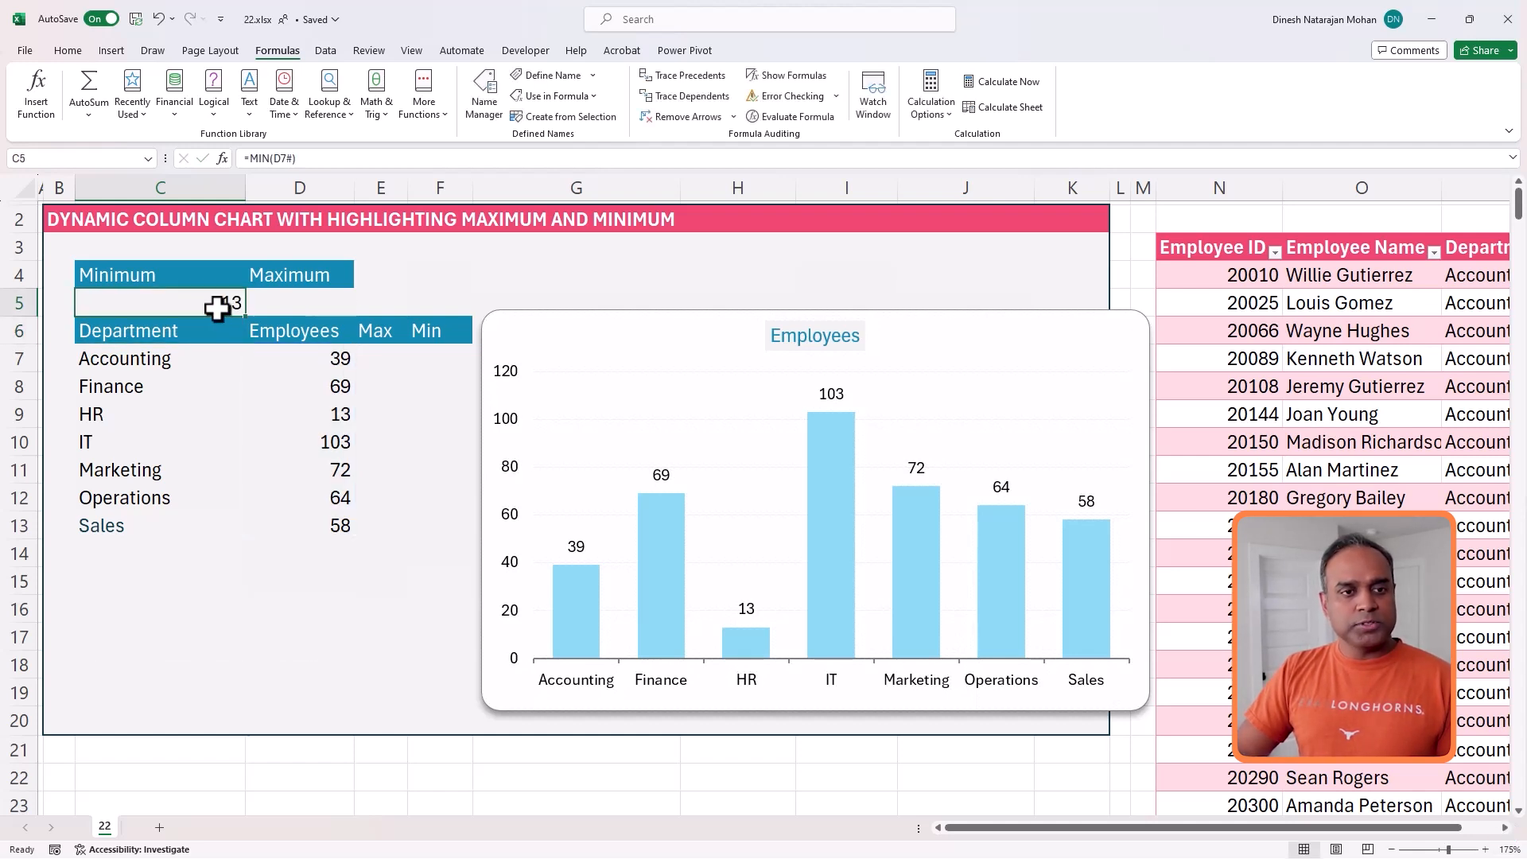
Step: Calculate the maximum department count in D5 with the formula =MAX(D7#)
click(298, 310)
text(=max()
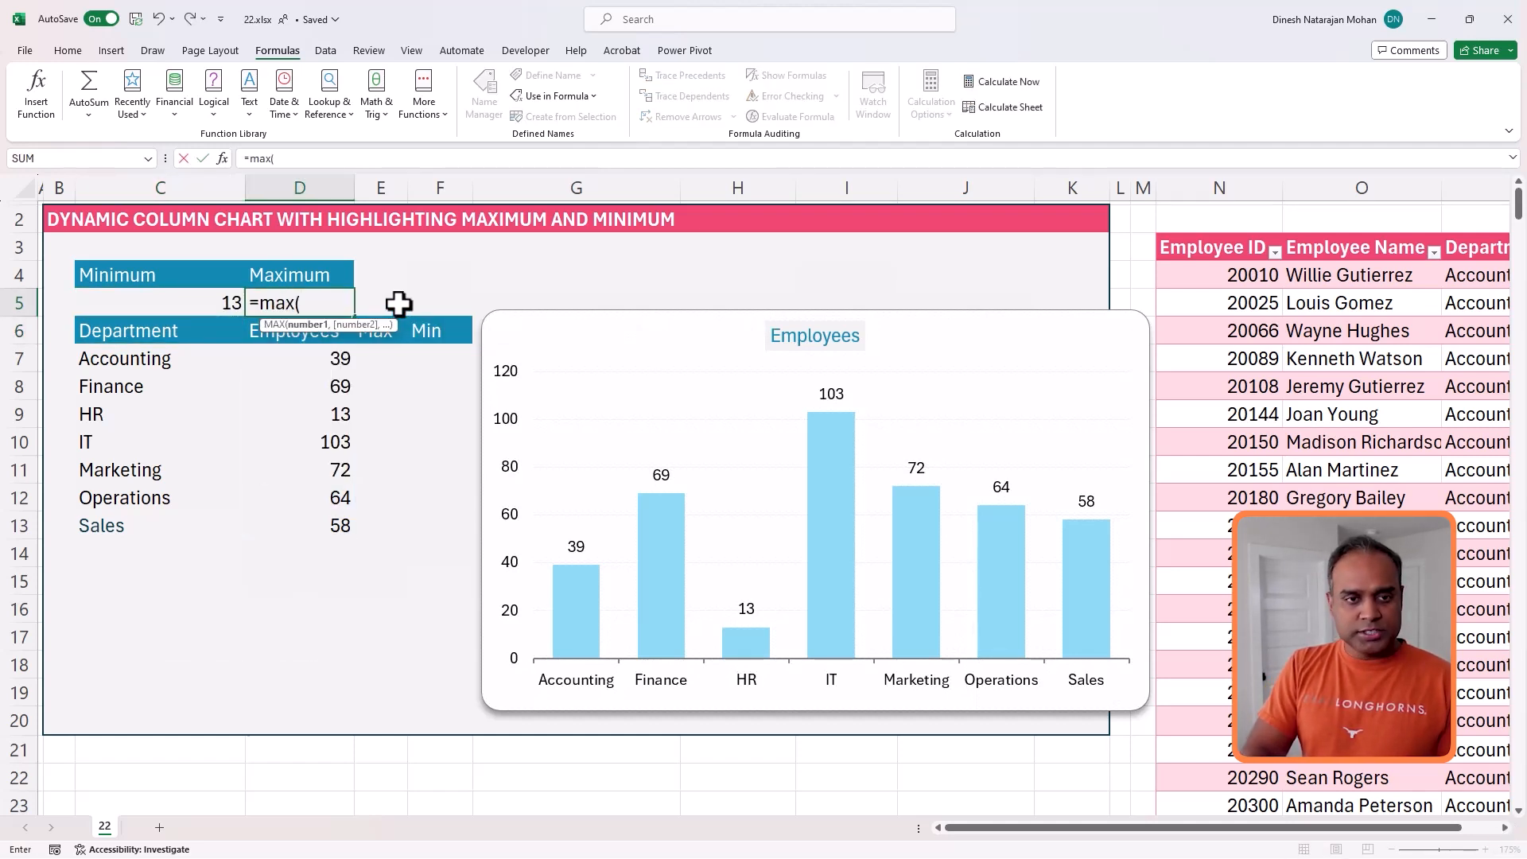
click(344, 356)
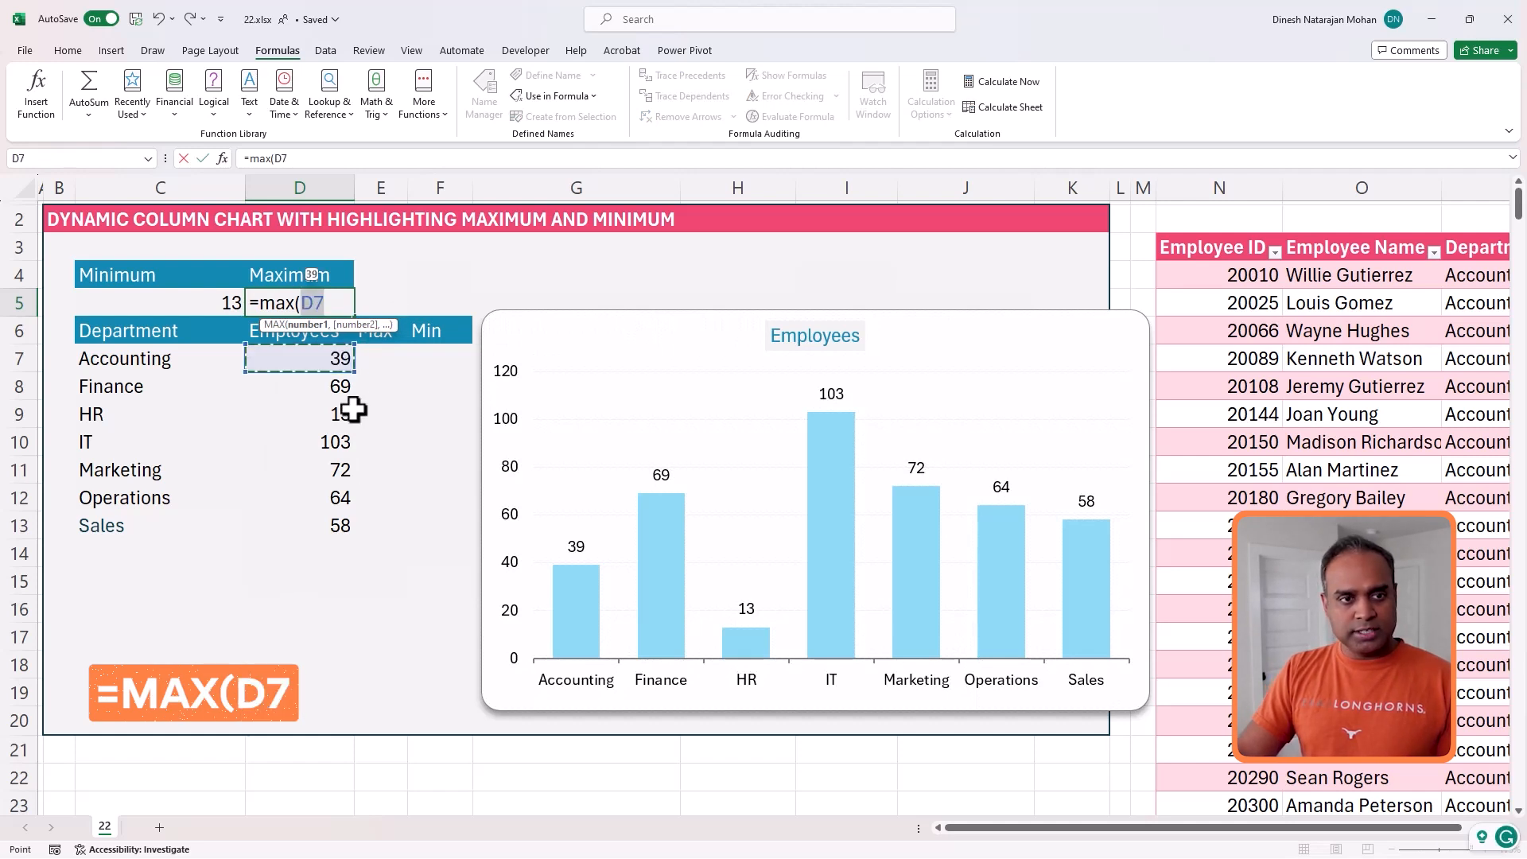
text(#))
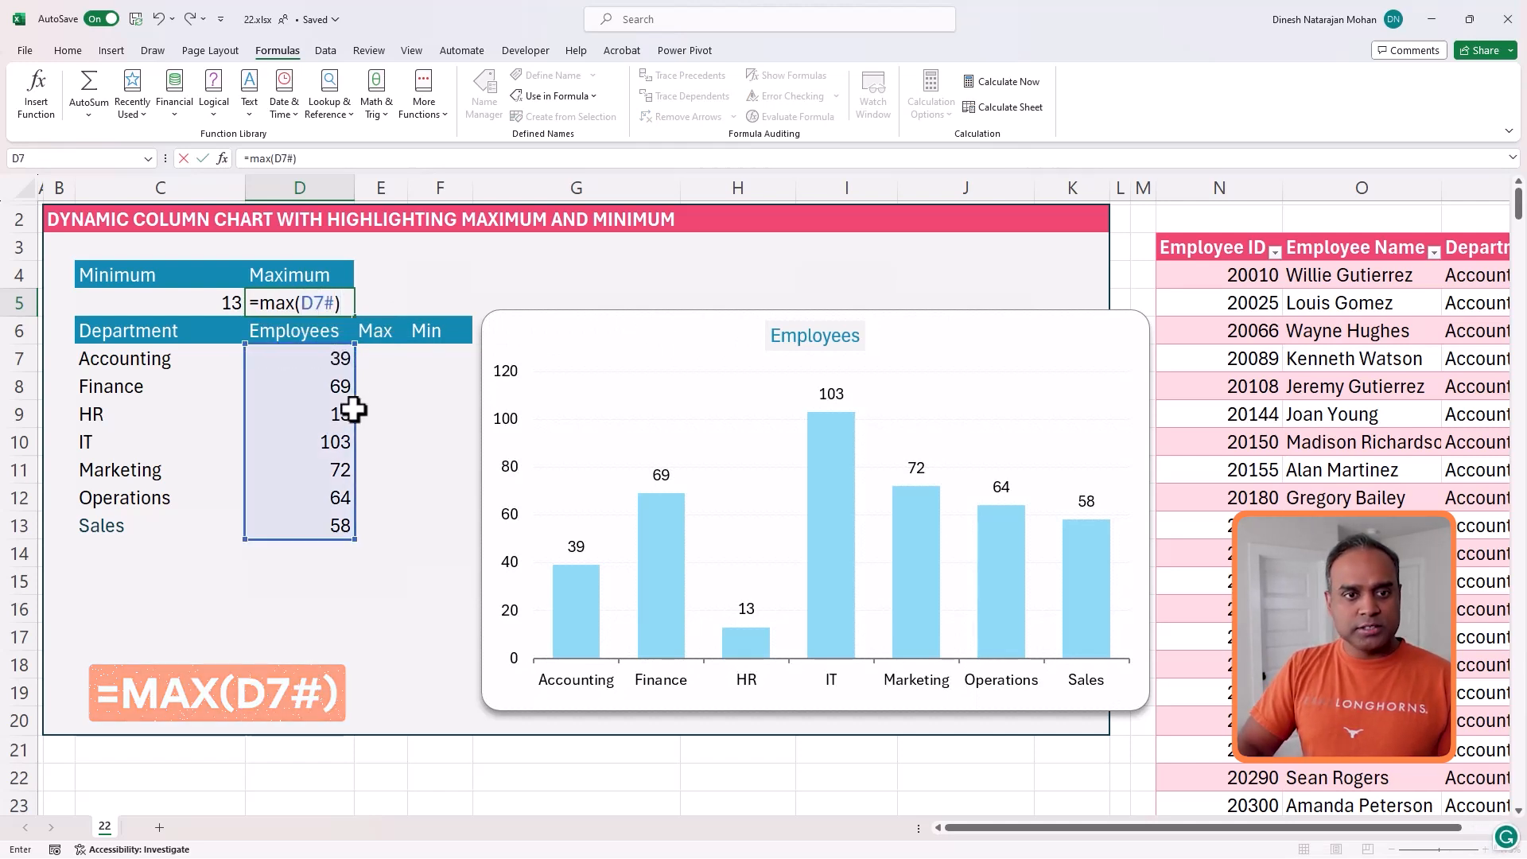
key(Return)
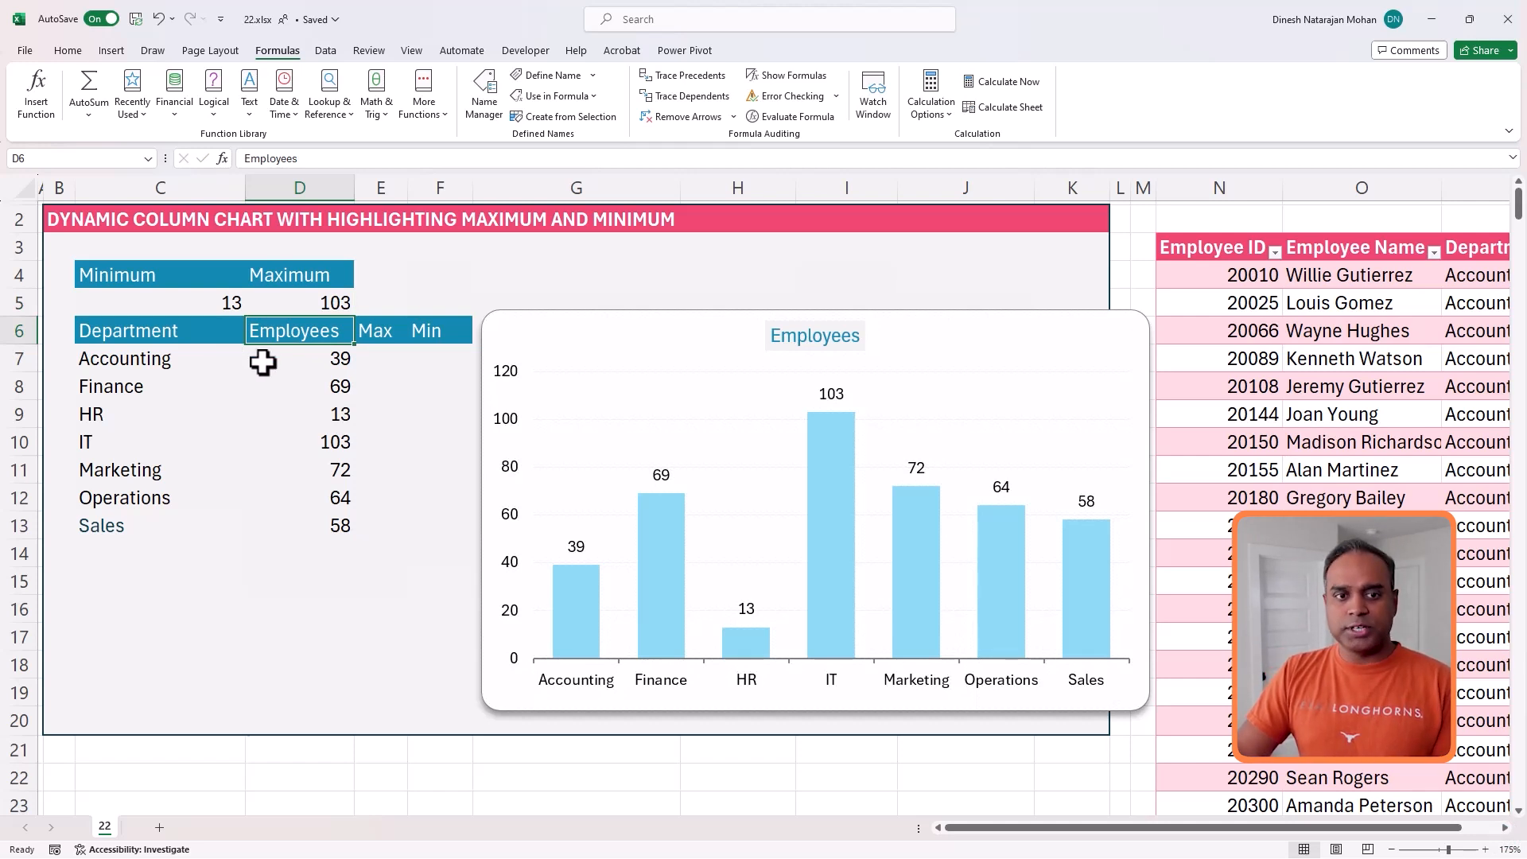
Step: Start an IF formula in E7 that tests D7 against the absolute maximum reference, =IF(D7=$D$5,
click(373, 359)
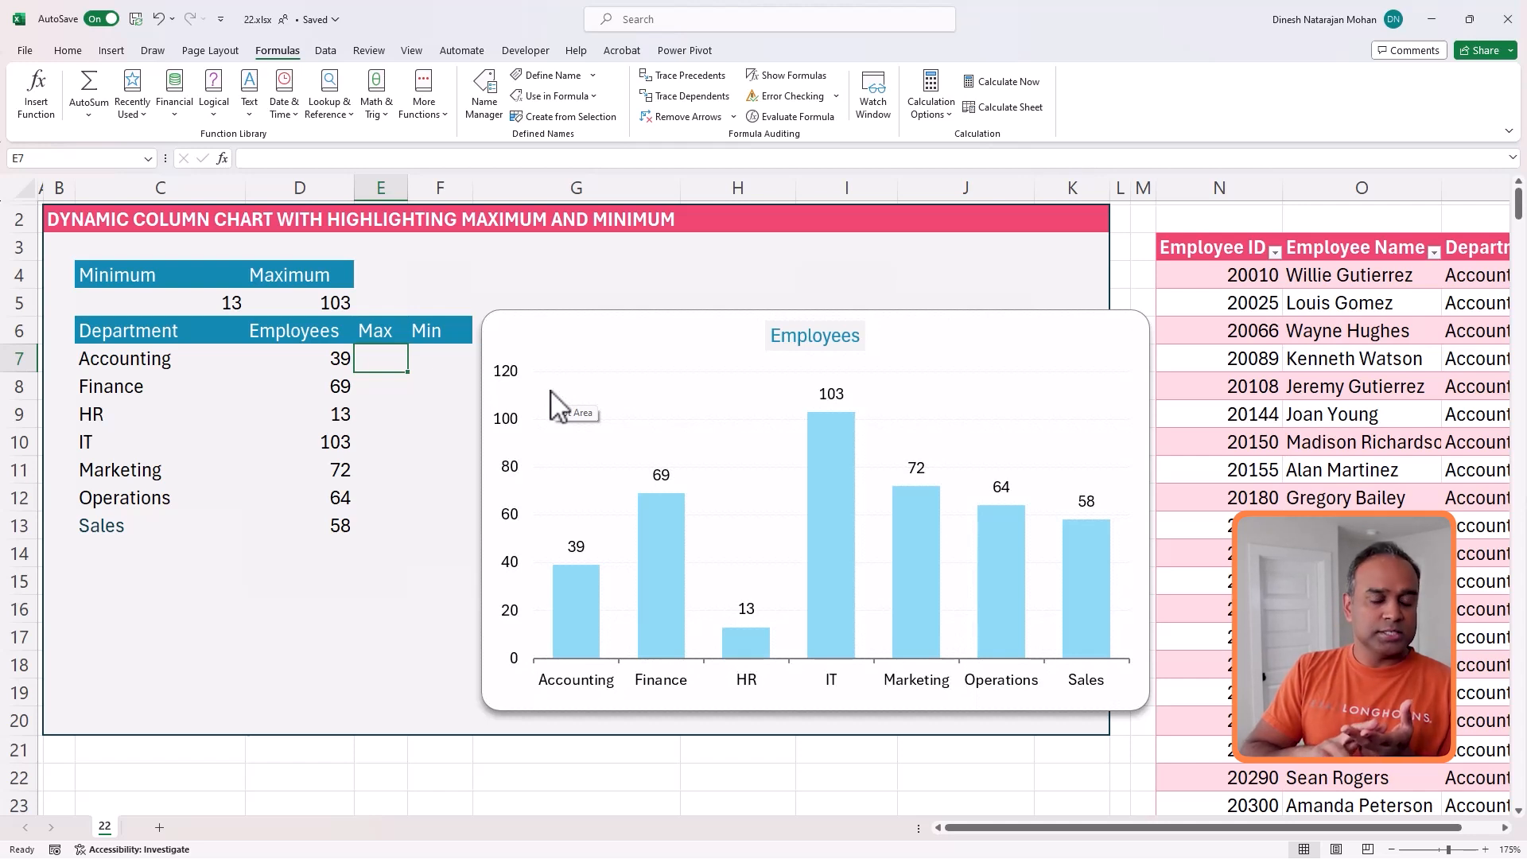
text(=)
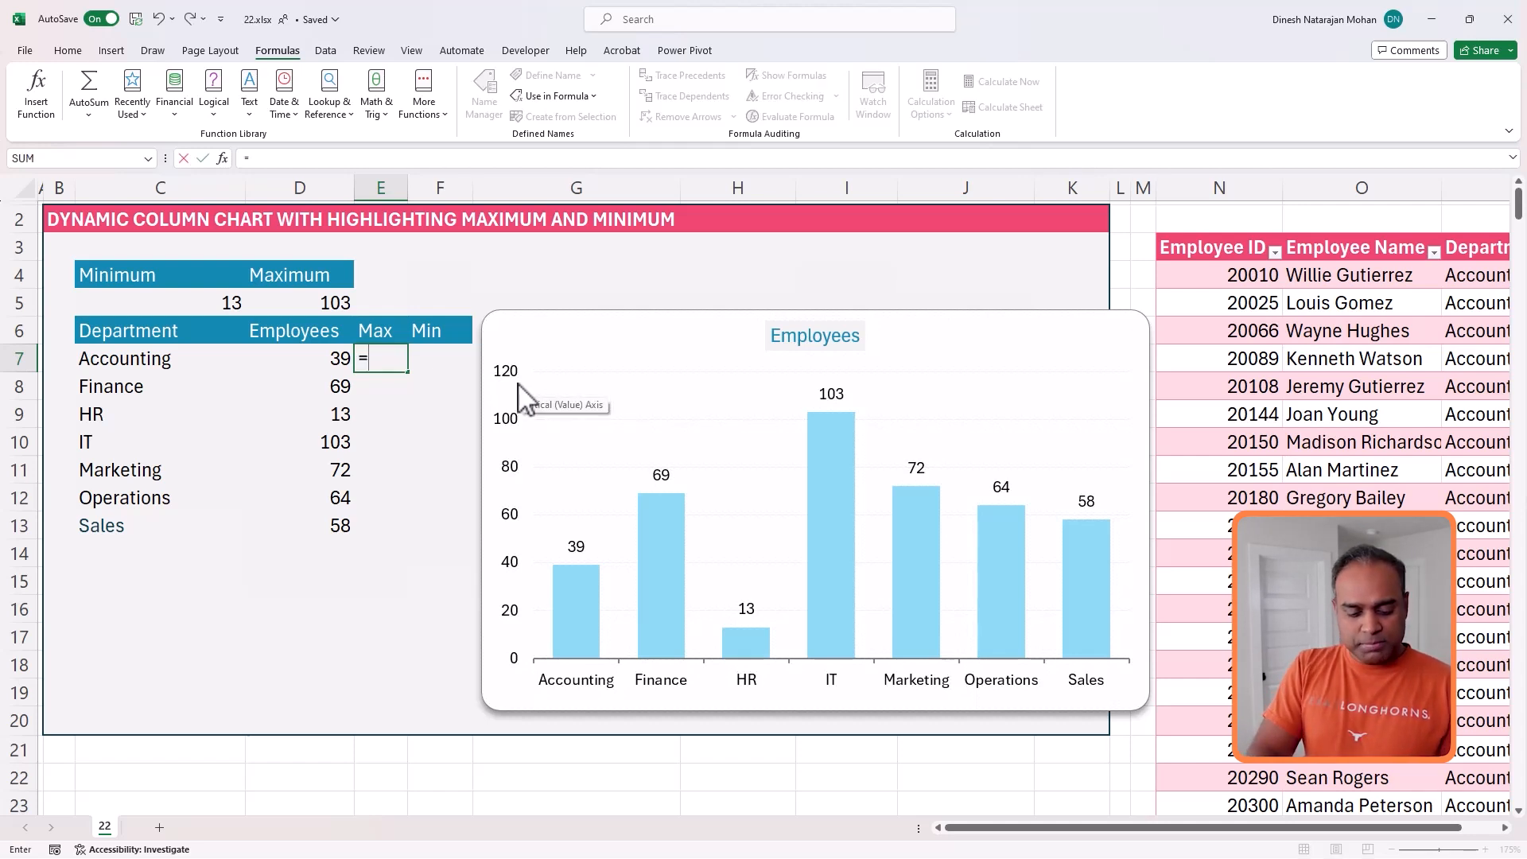
text(if()
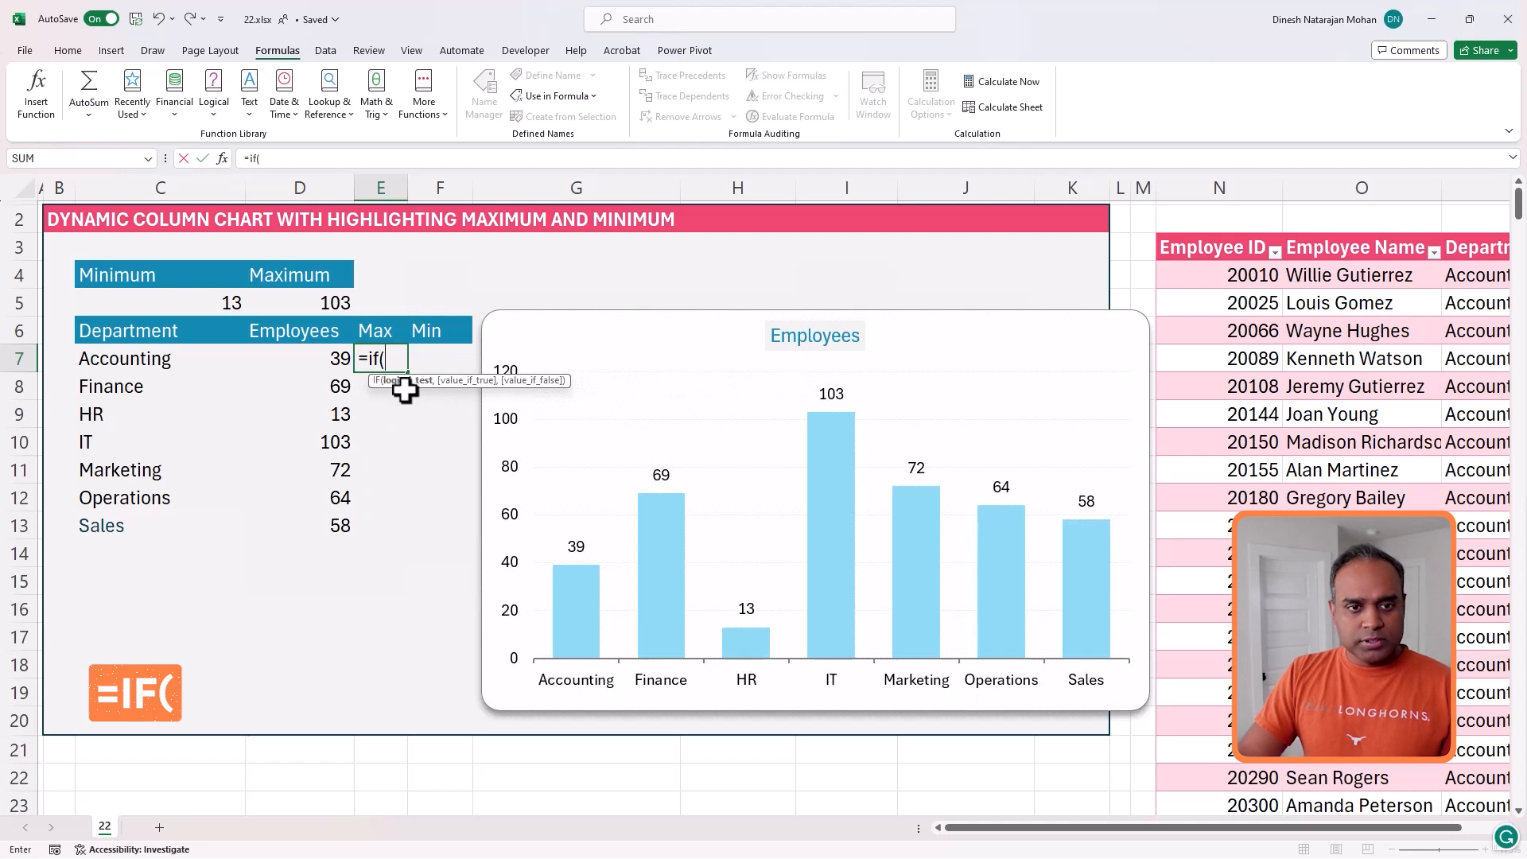
click(335, 357)
text(=)
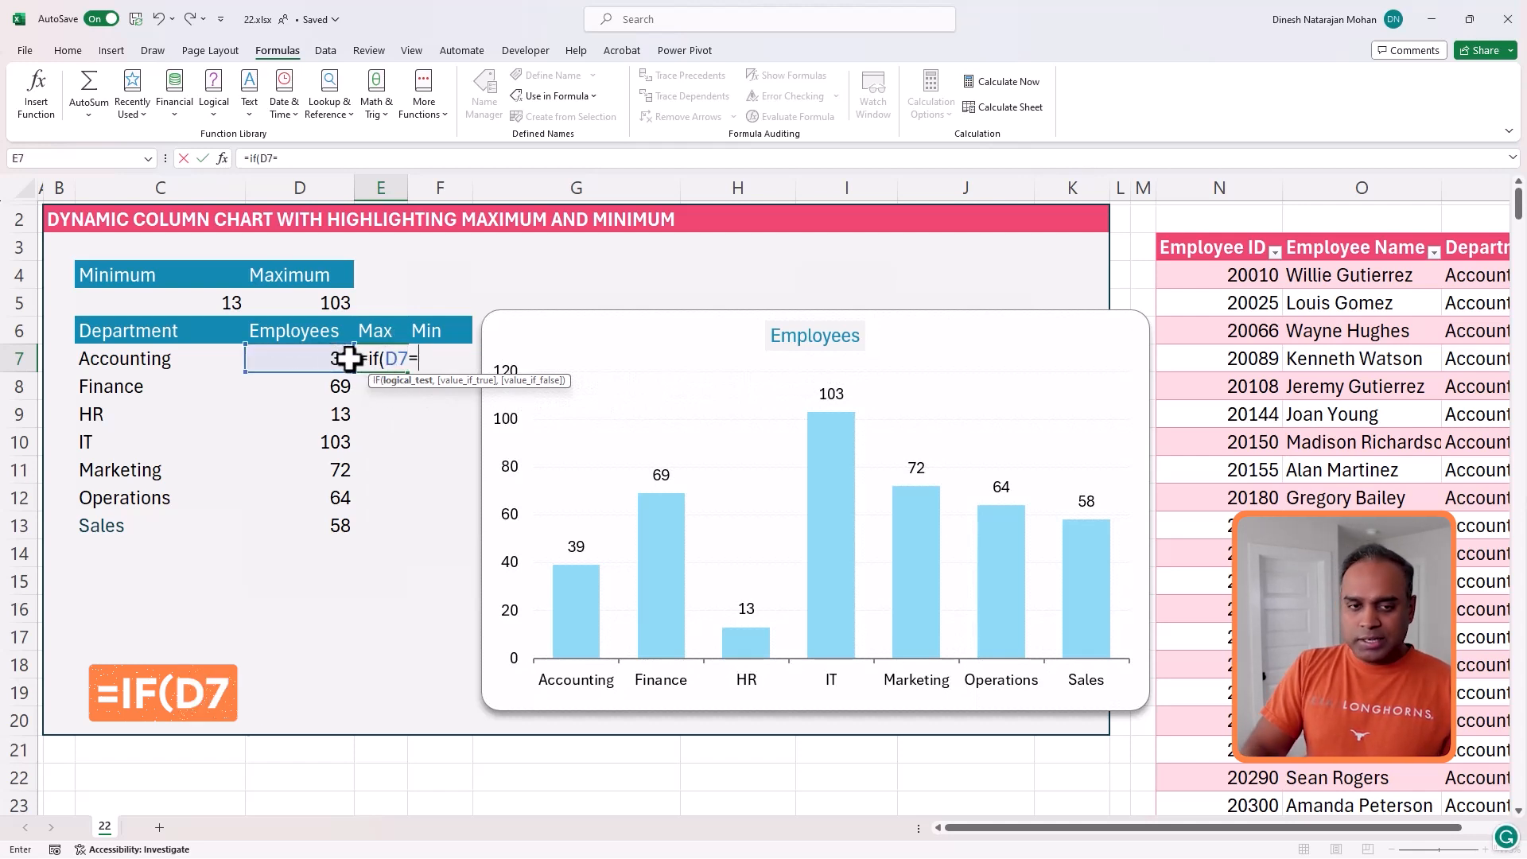
click(334, 302)
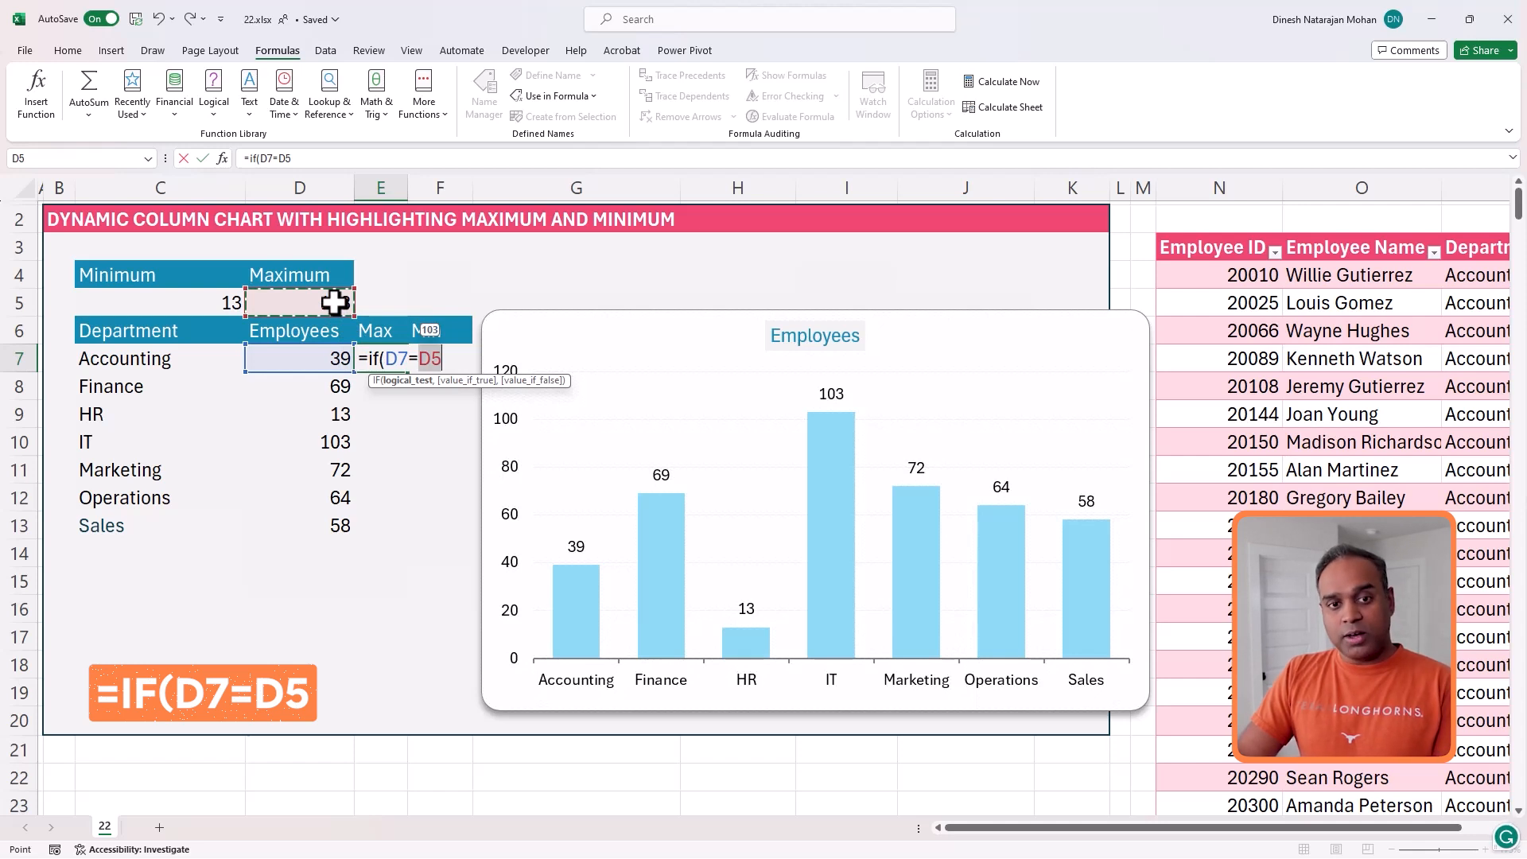
click(299, 158)
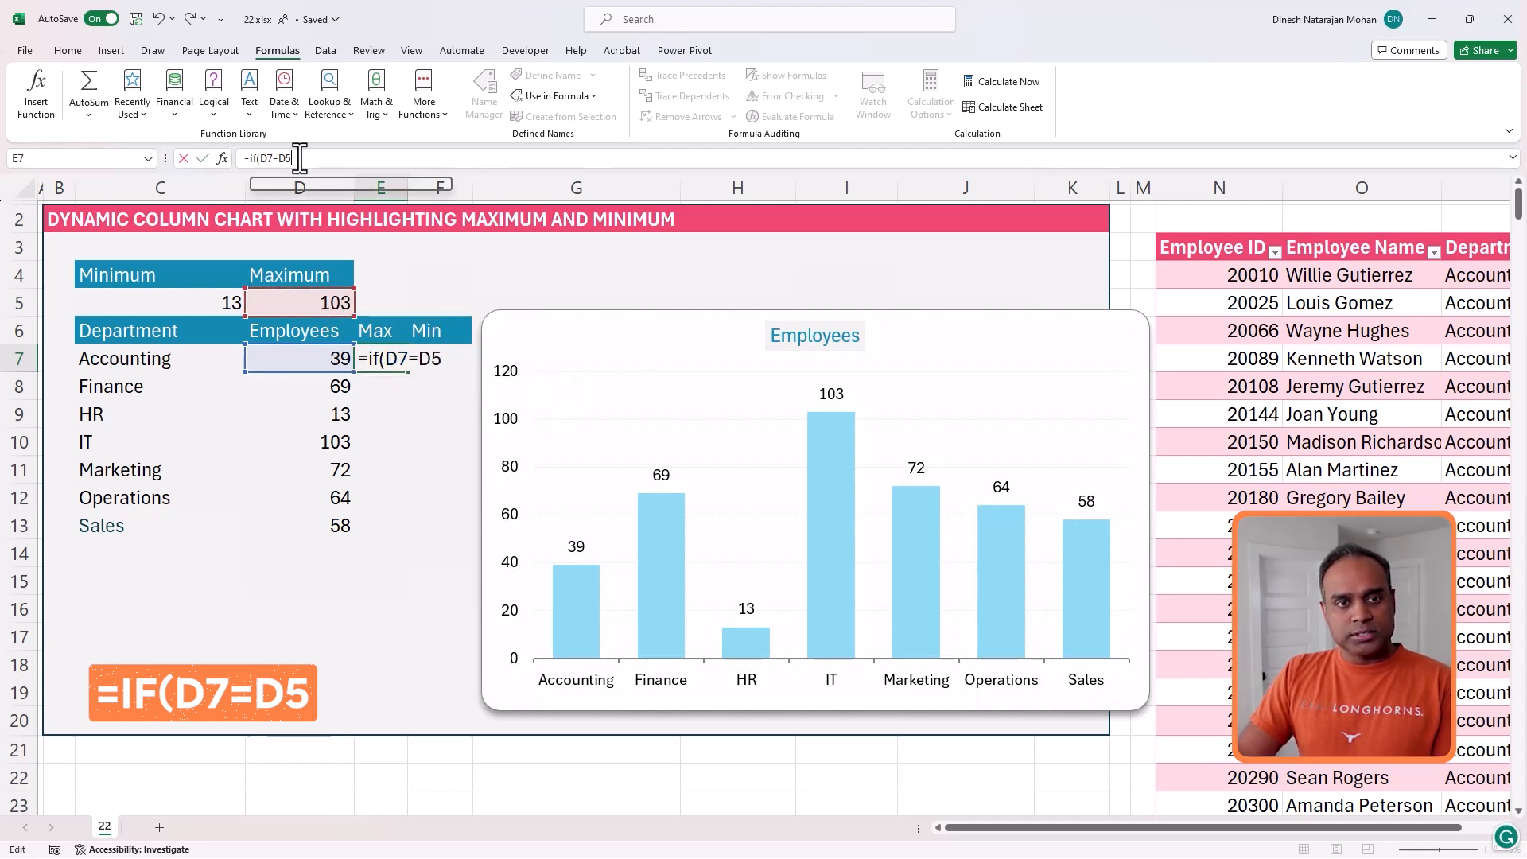
key(F4)
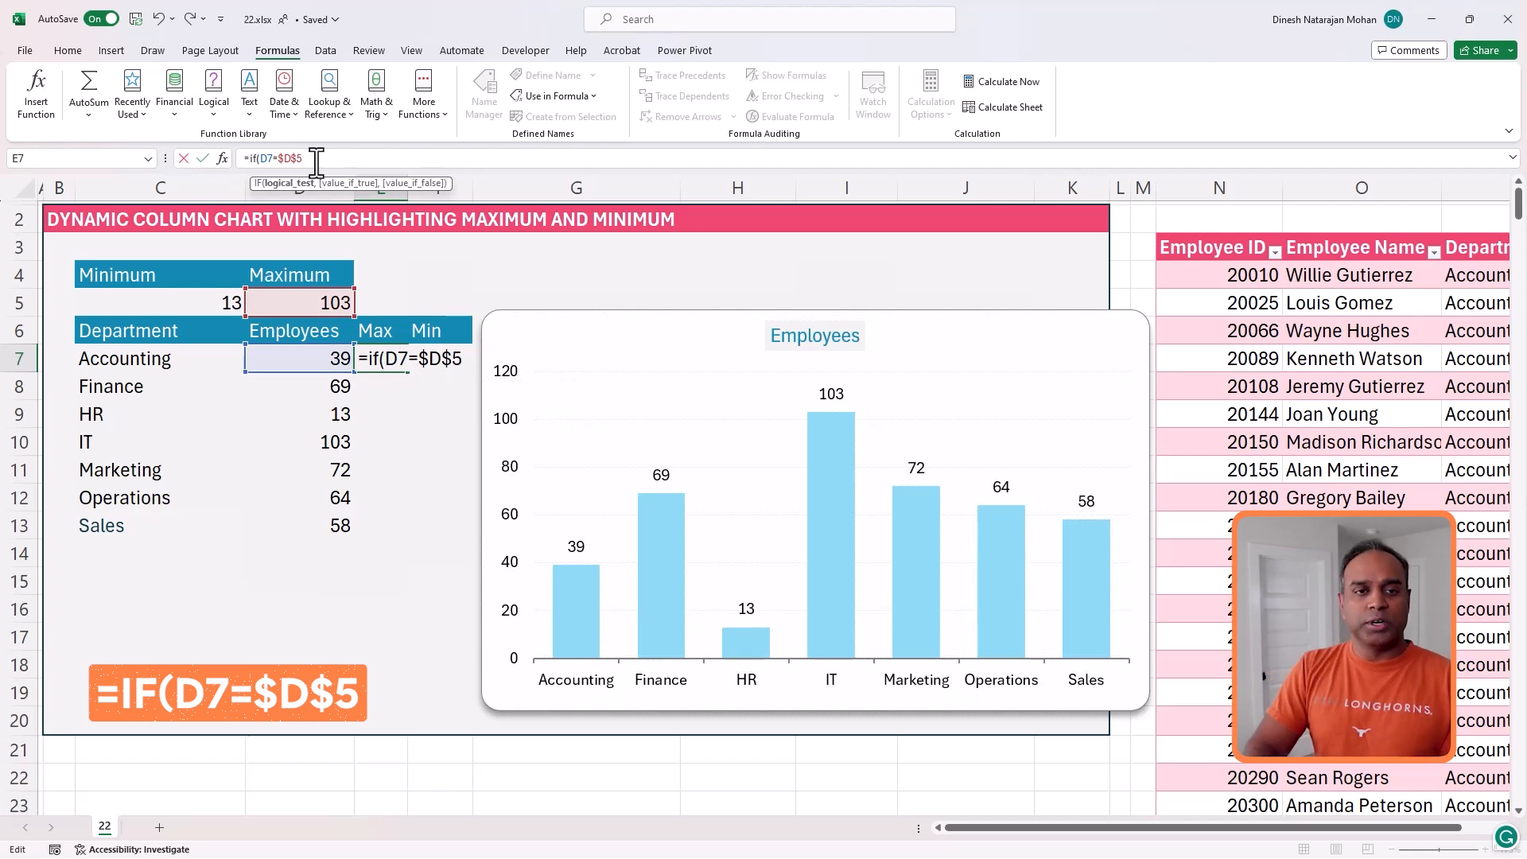
text(,)
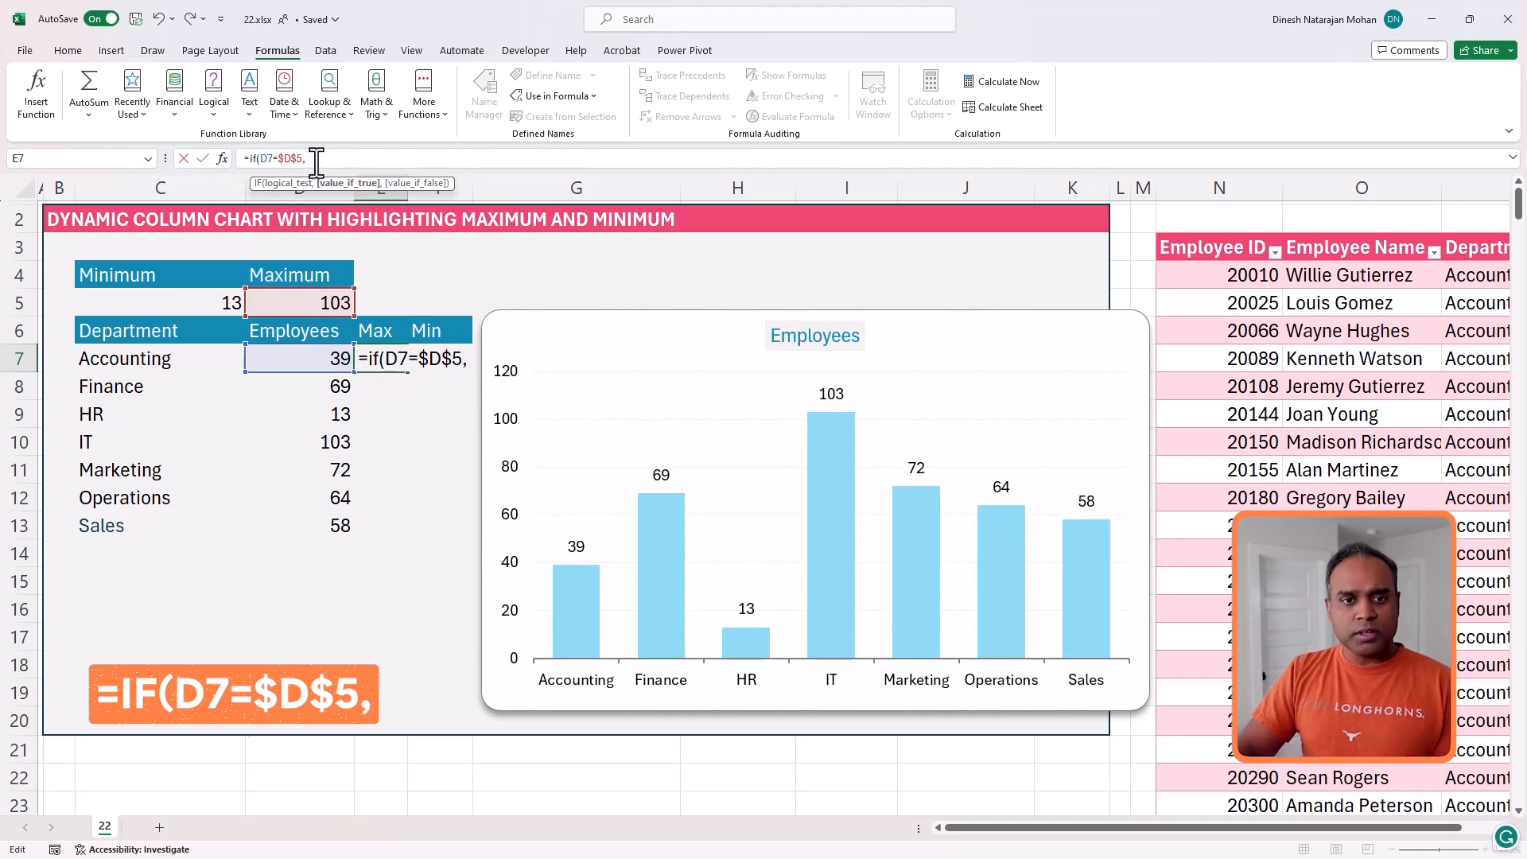
Step: Make the test use the spill range D7# and complete the Max formula as =IF(D7#=$D$5,$D$5,"NA")
click(282, 158)
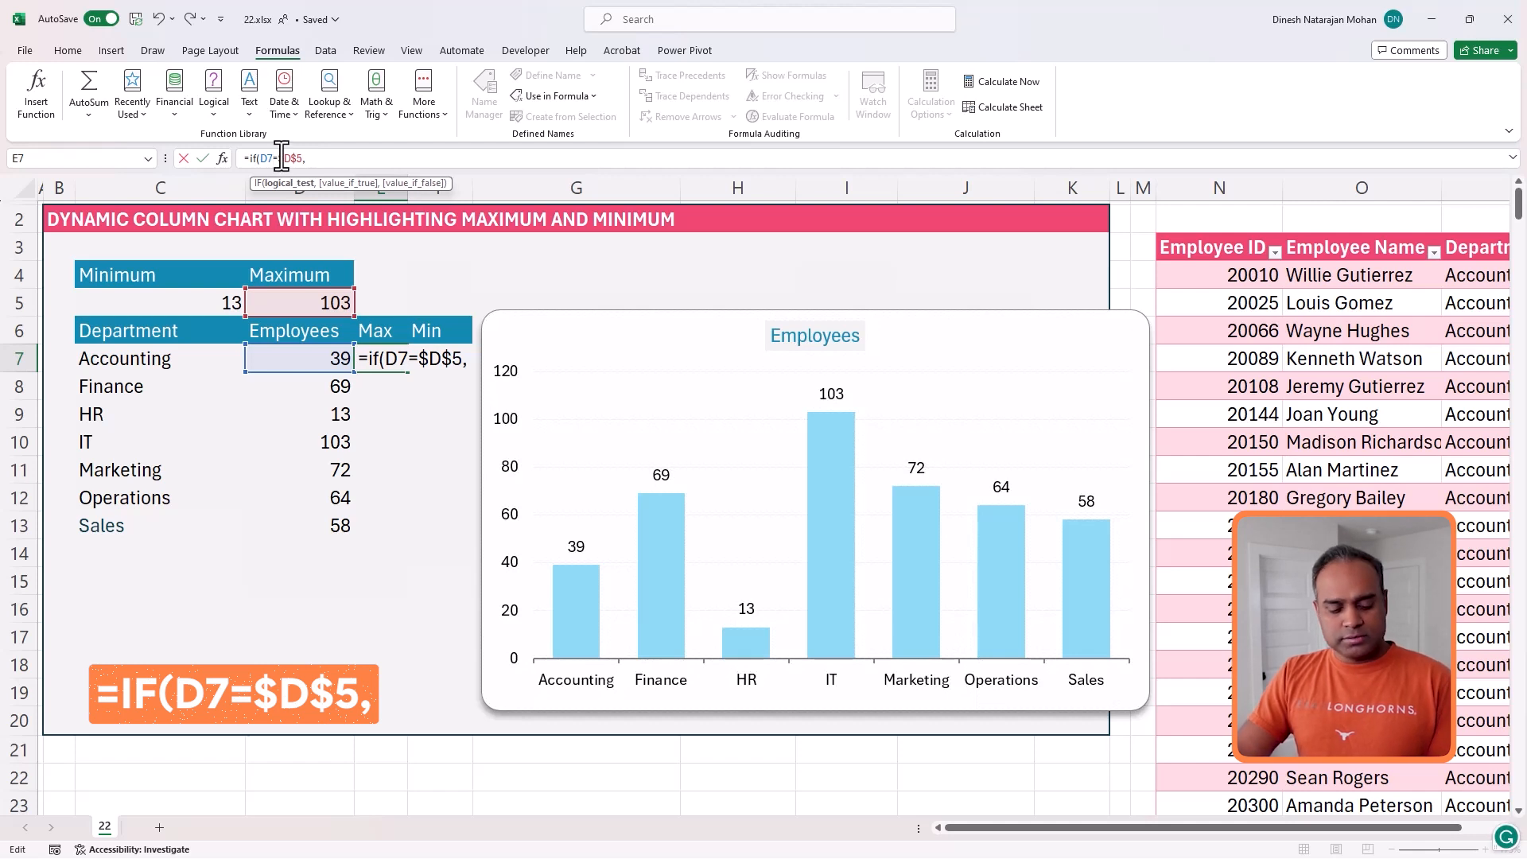
text(#)
click(330, 159)
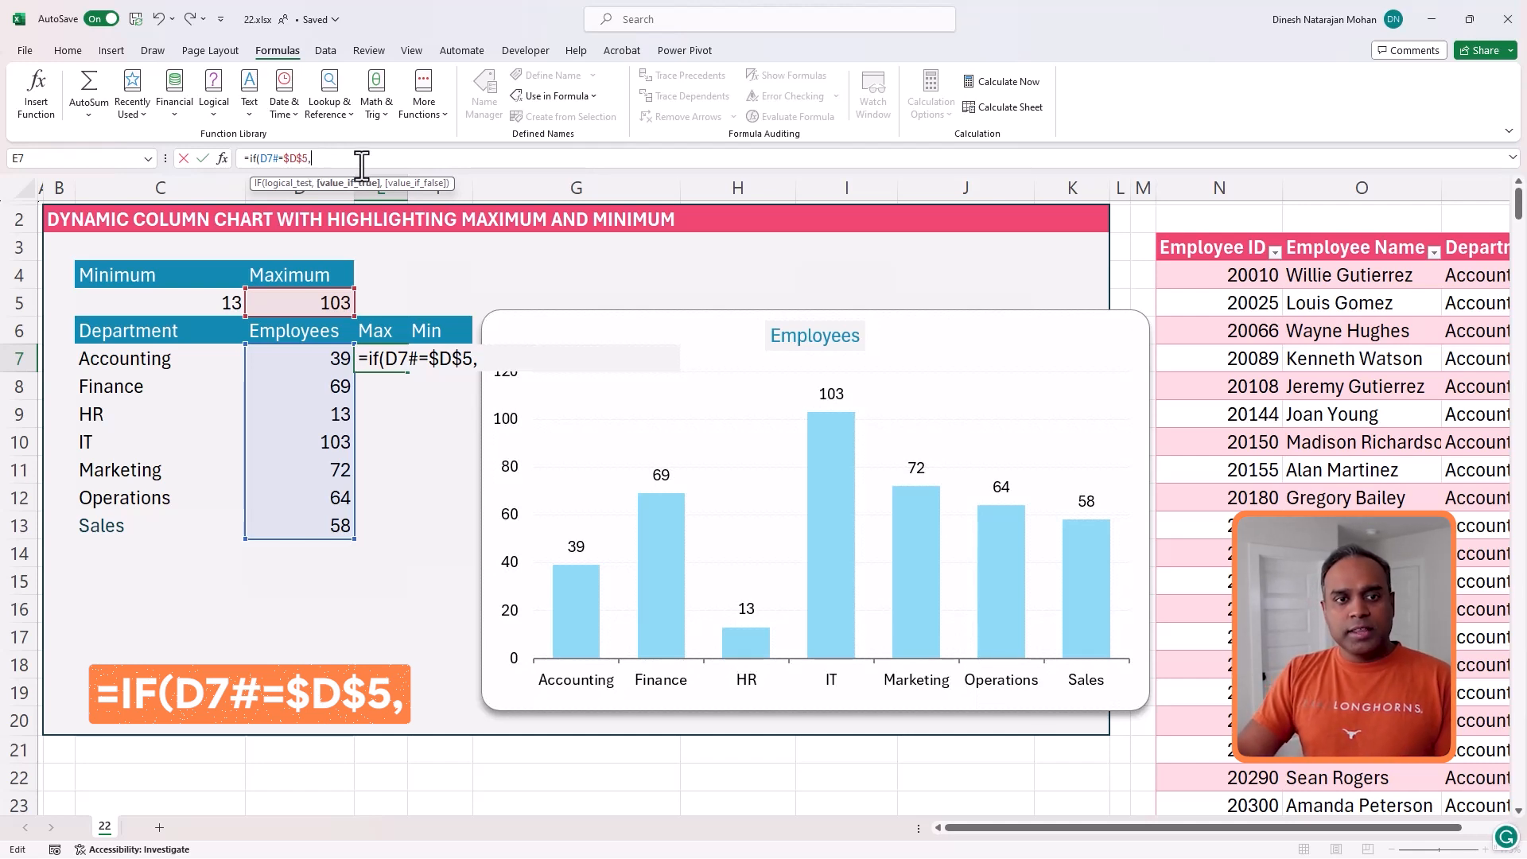
text($D$5)
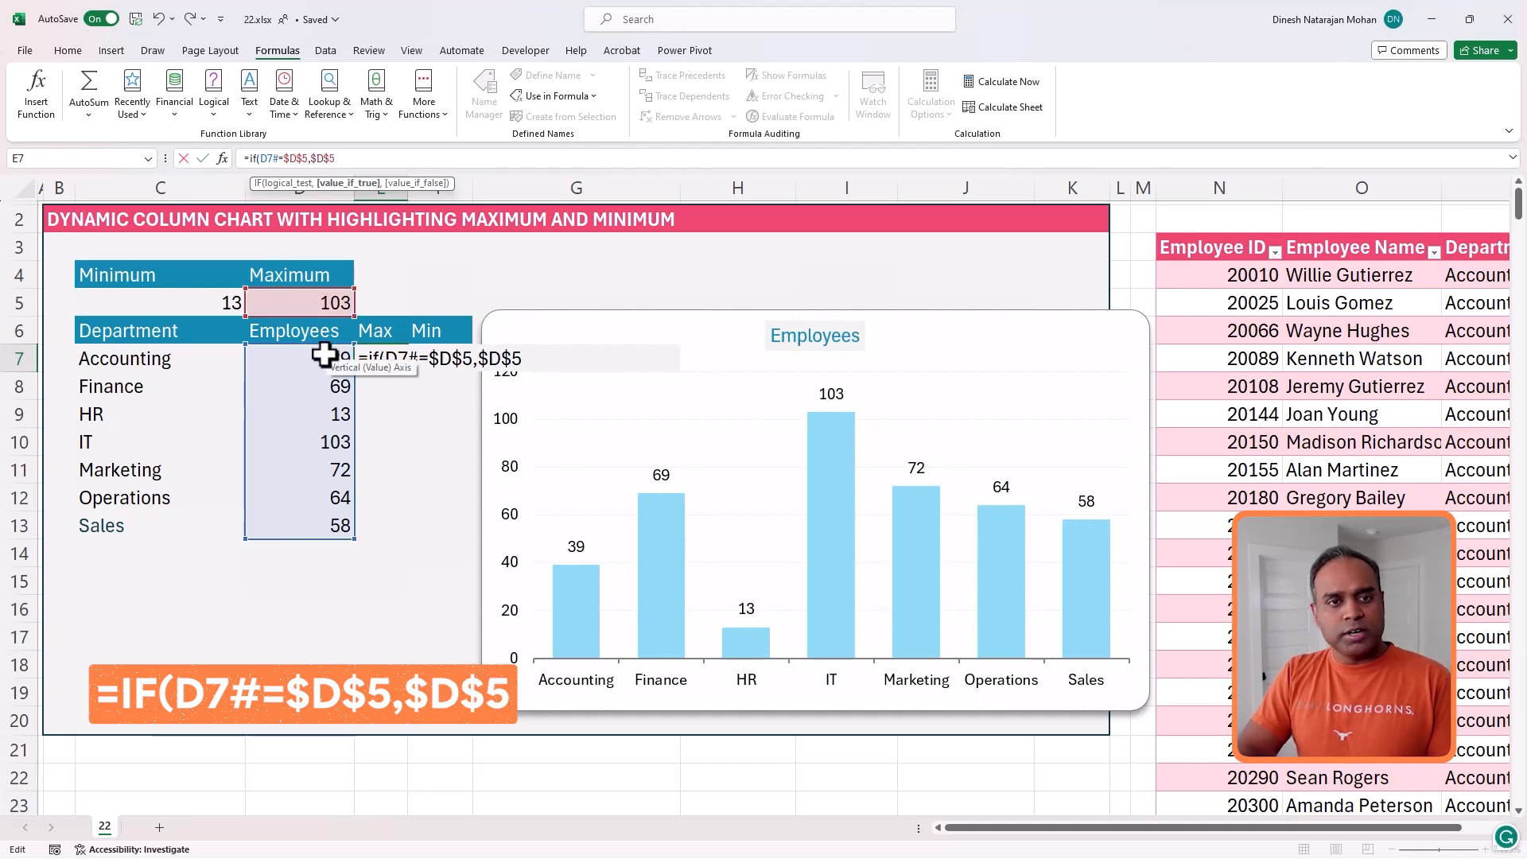
text(,)
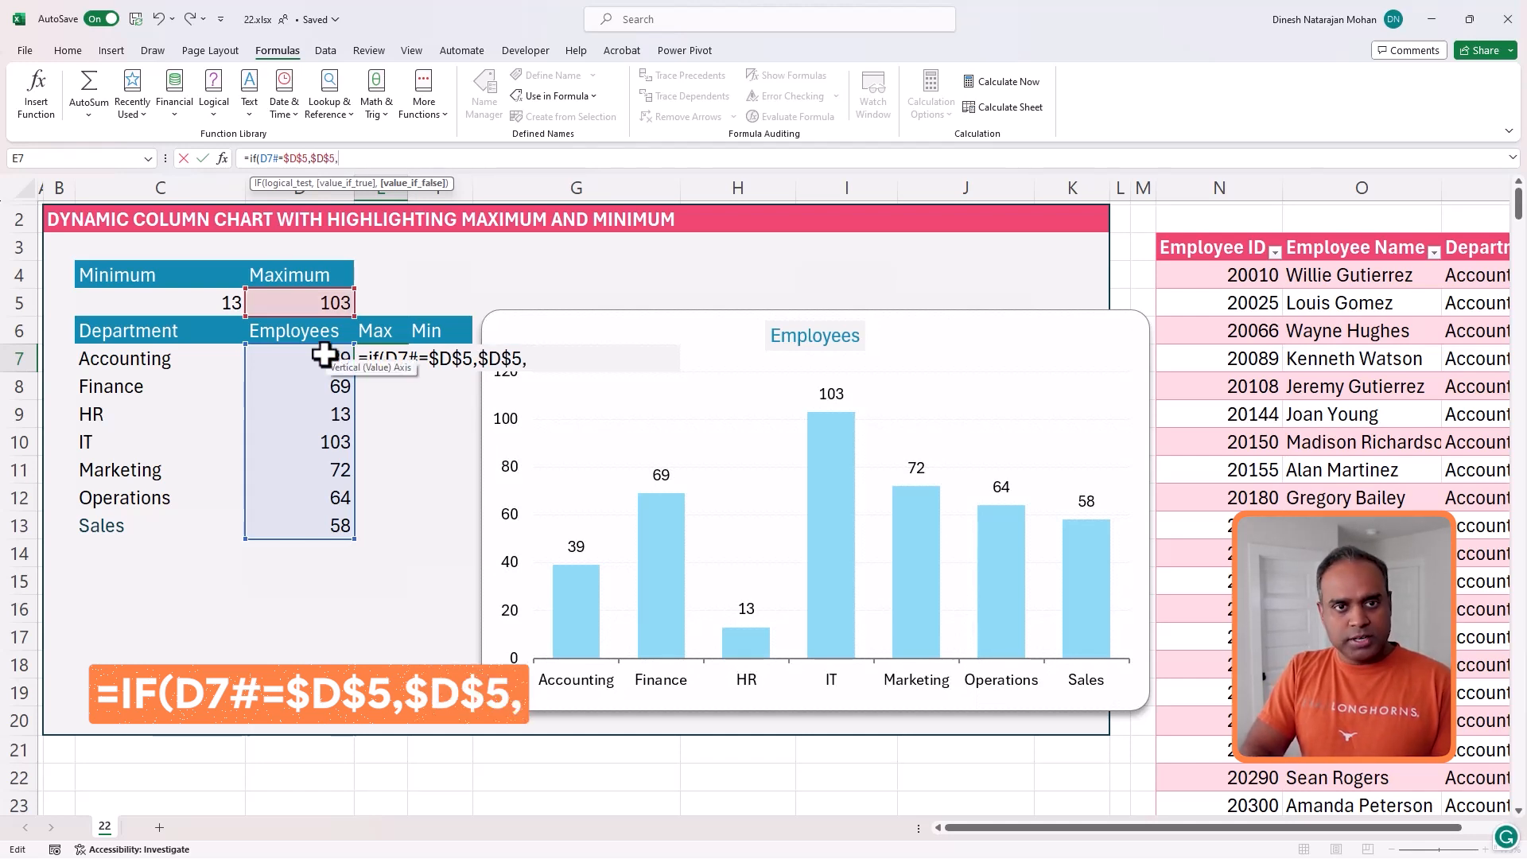
text("NA")
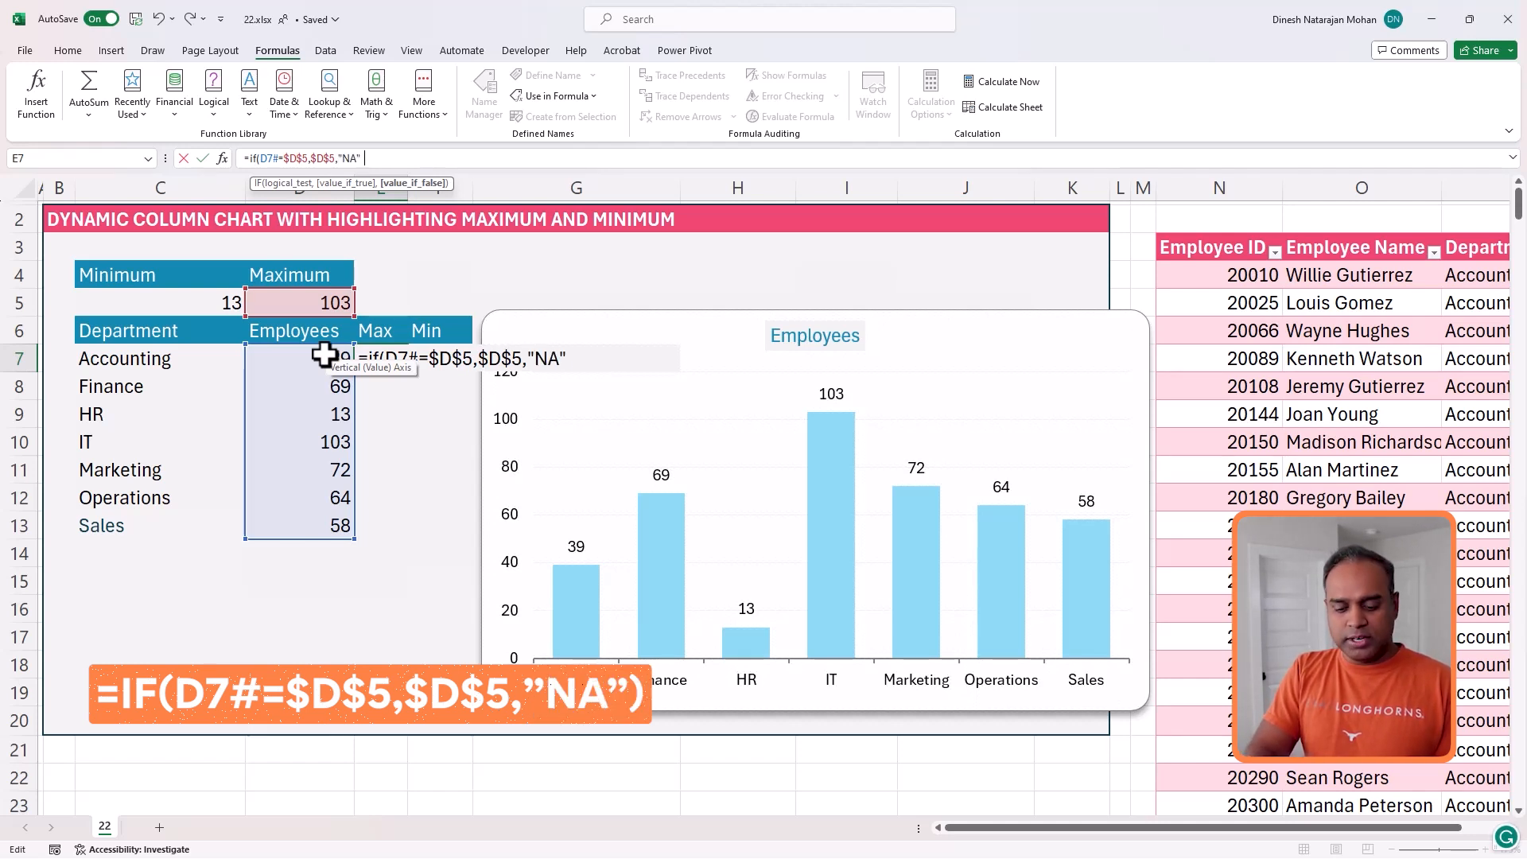
text())
key(ctrl+Return)
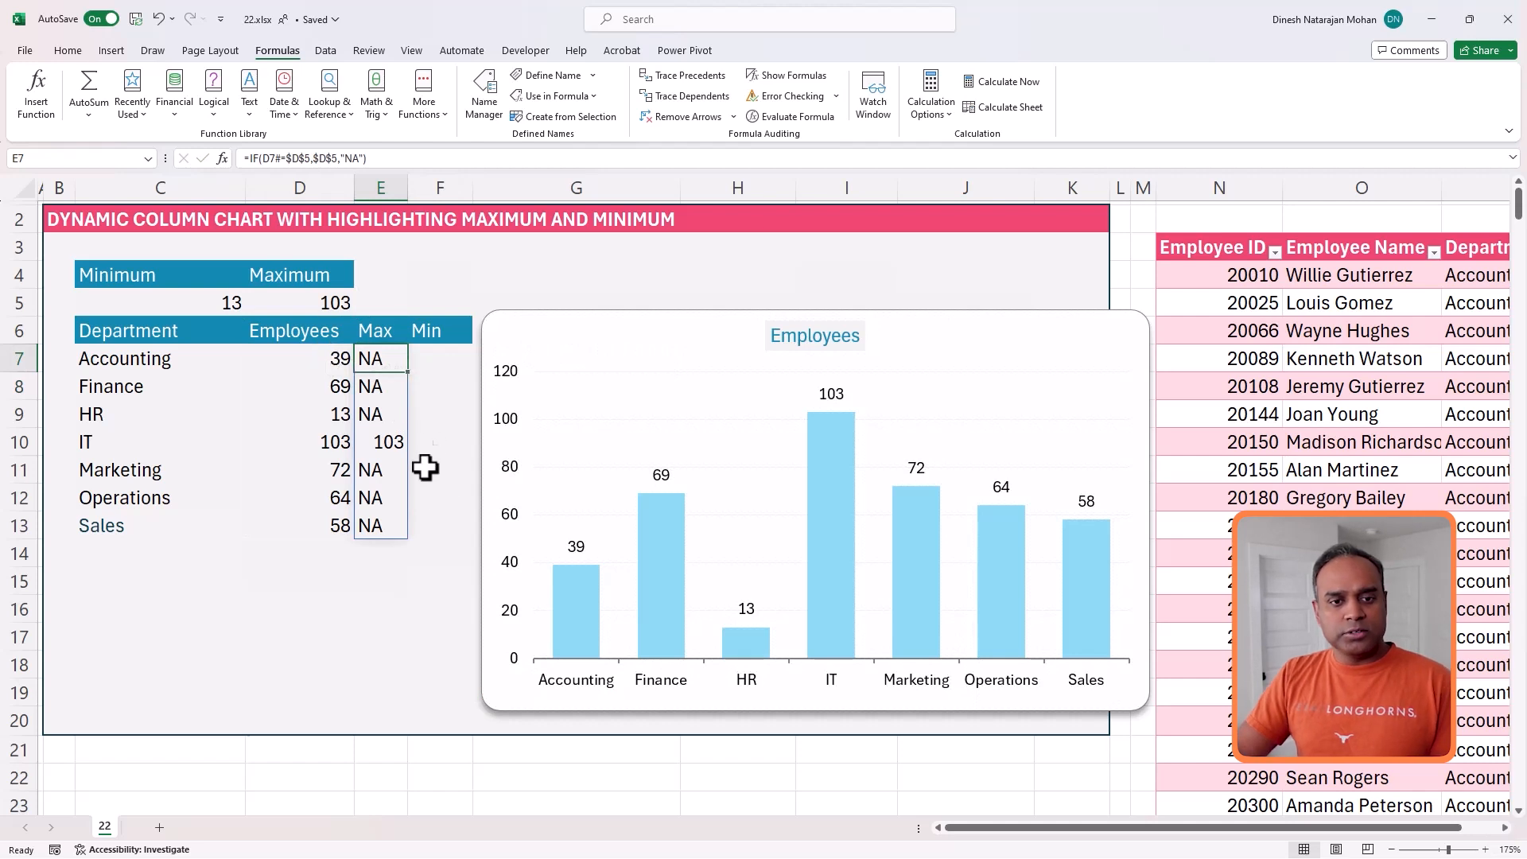
Step: Copy the Max formula text from E7 into F7, the first cell under Min
click(441, 418)
click(395, 365)
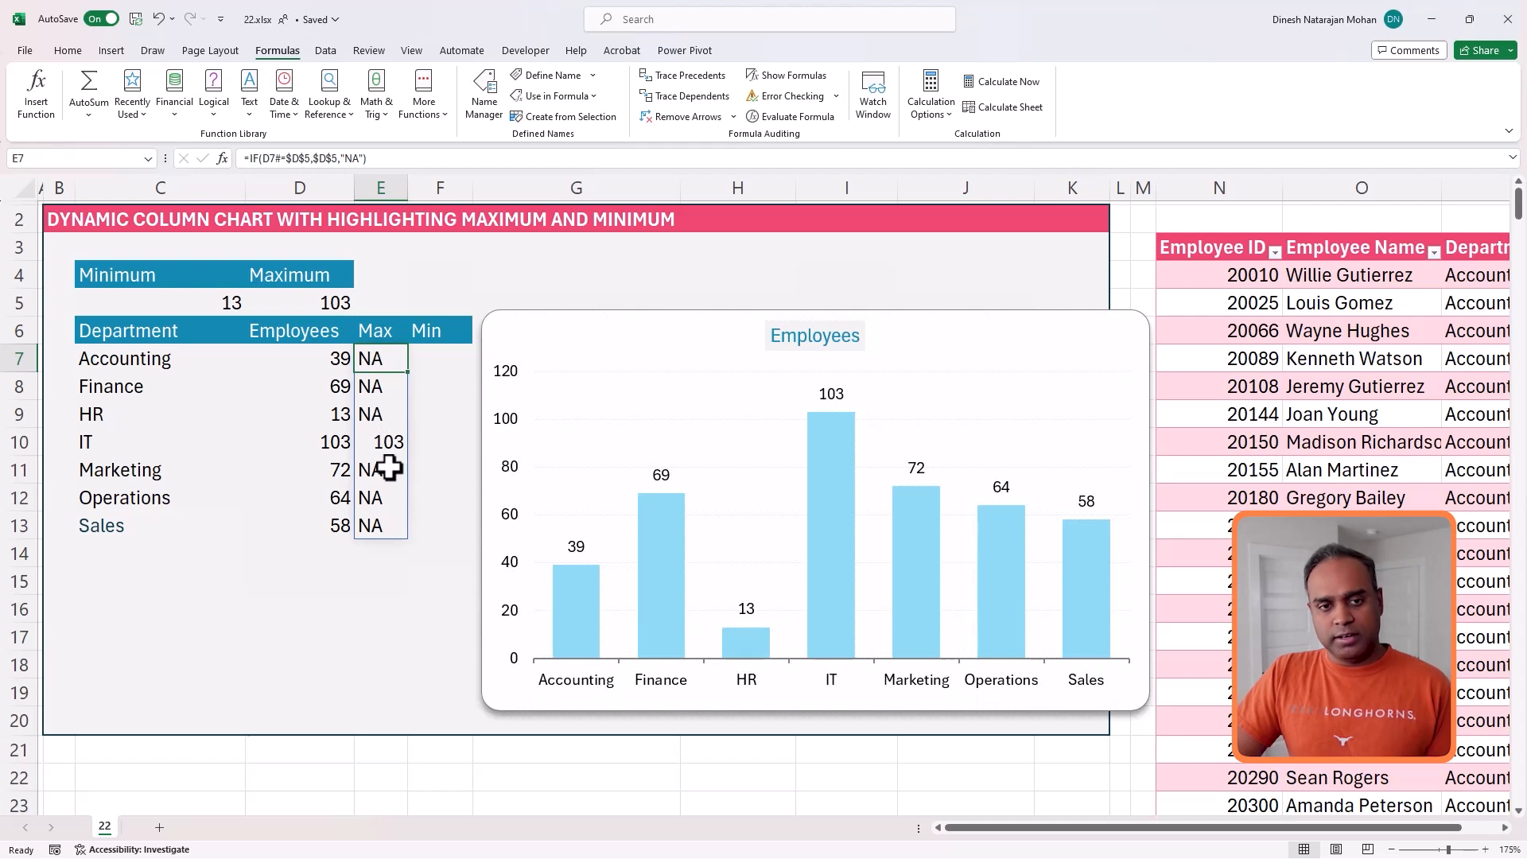
drag(376, 158, 247, 158)
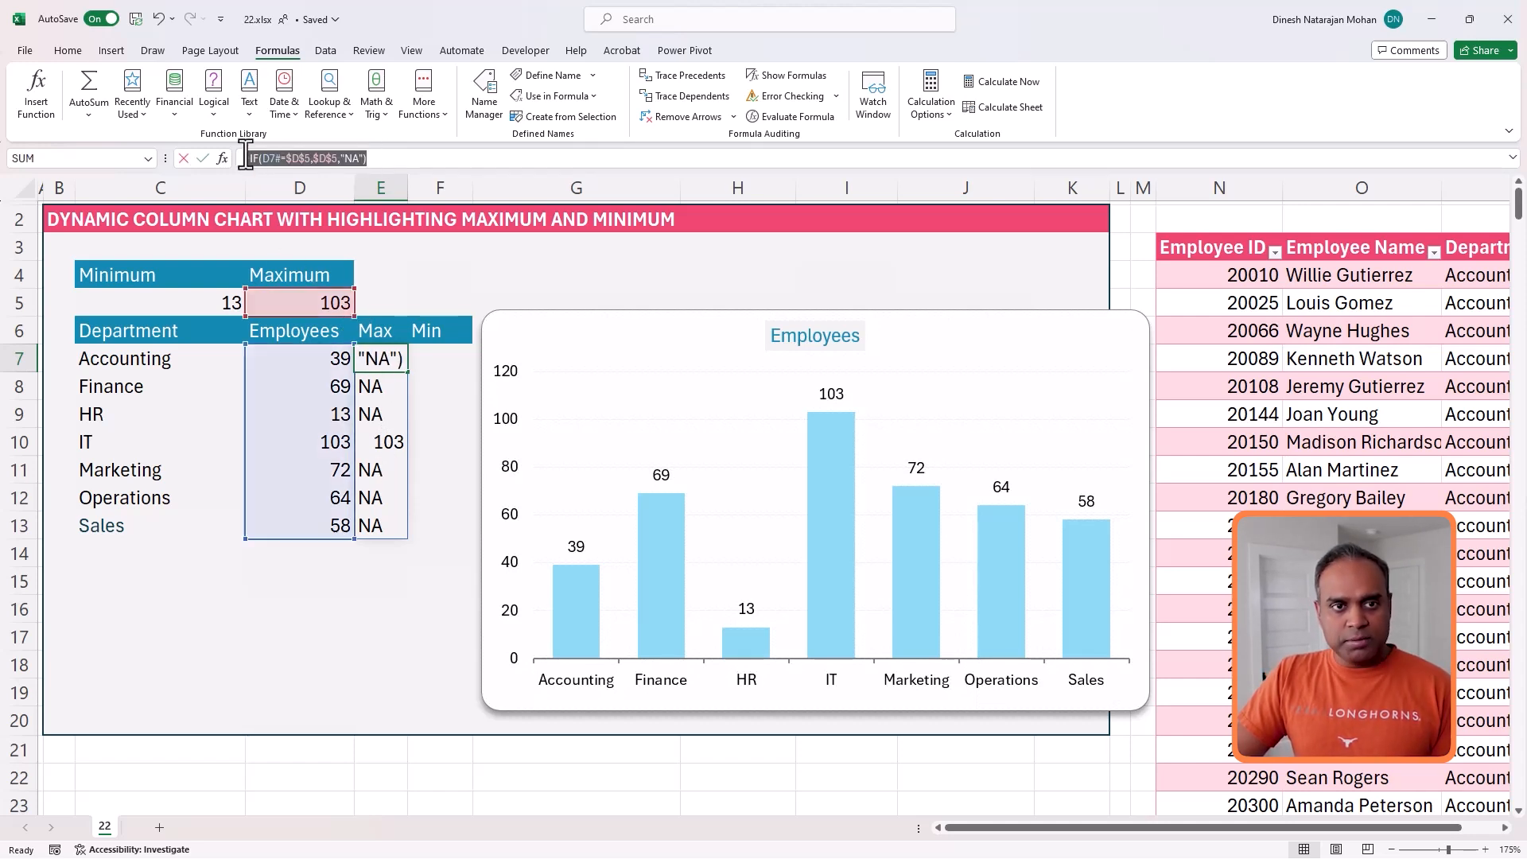
key(Escape)
click(422, 358)
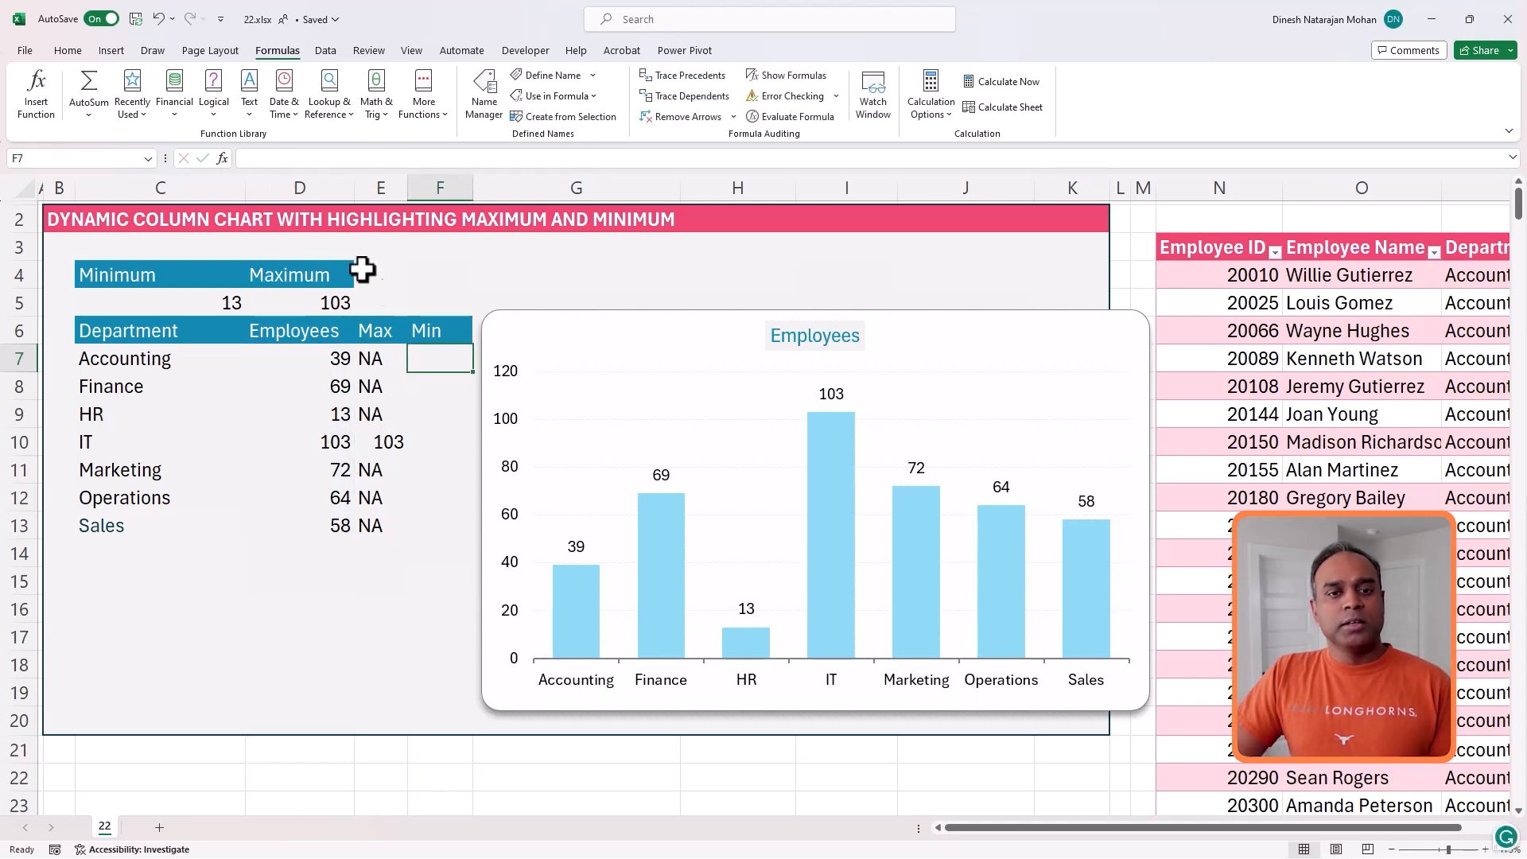
click(307, 160)
key(ctrl+v)
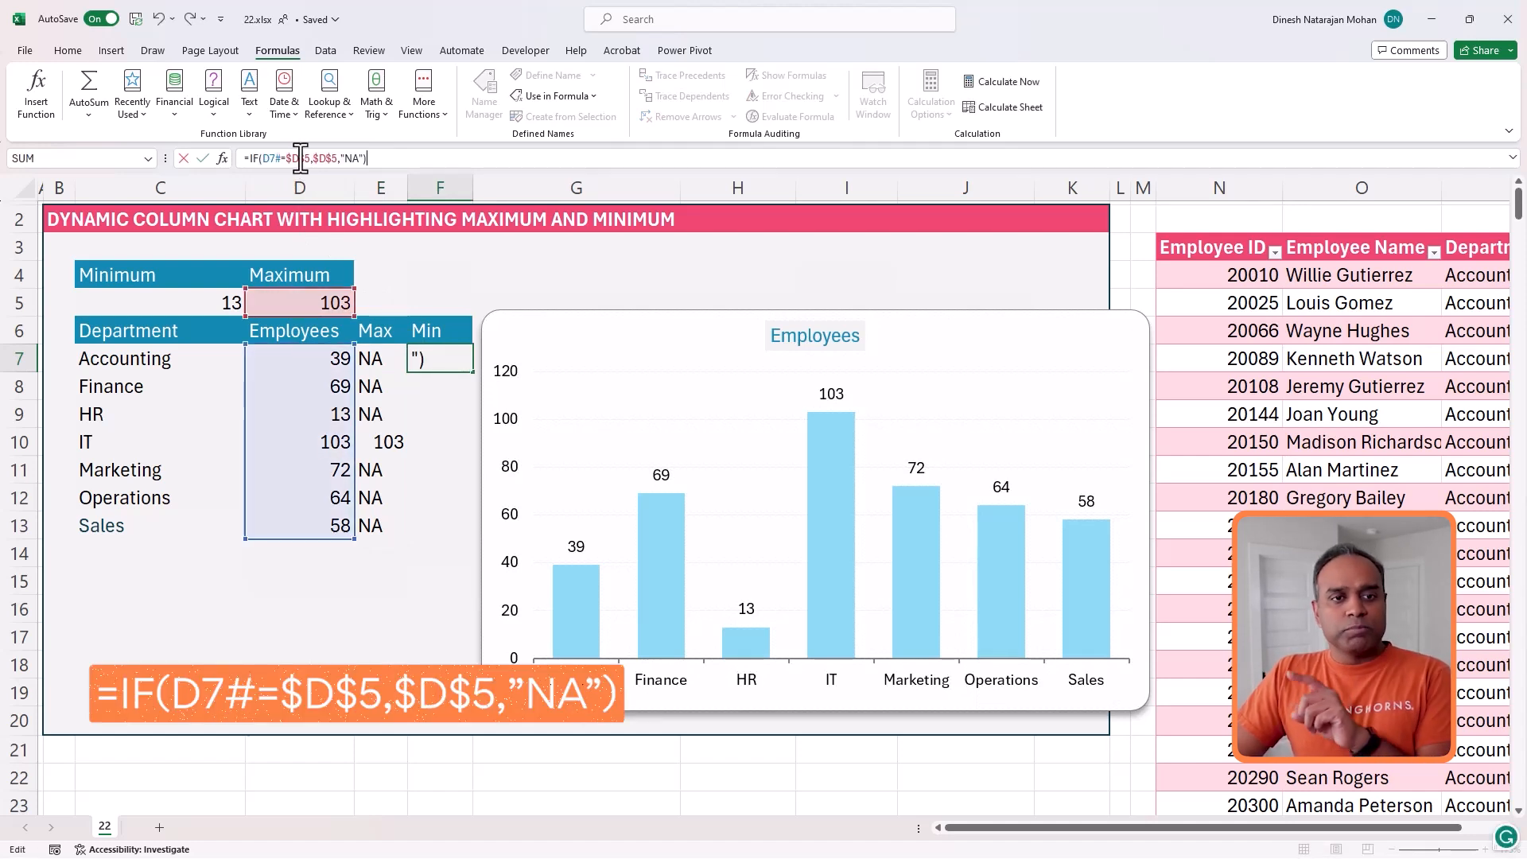
Step: Replace both $D$5 references in the F7 formula with $C$5, giving =IF(D7#=$C$5,$C$5,"NA")
double_click(299, 159)
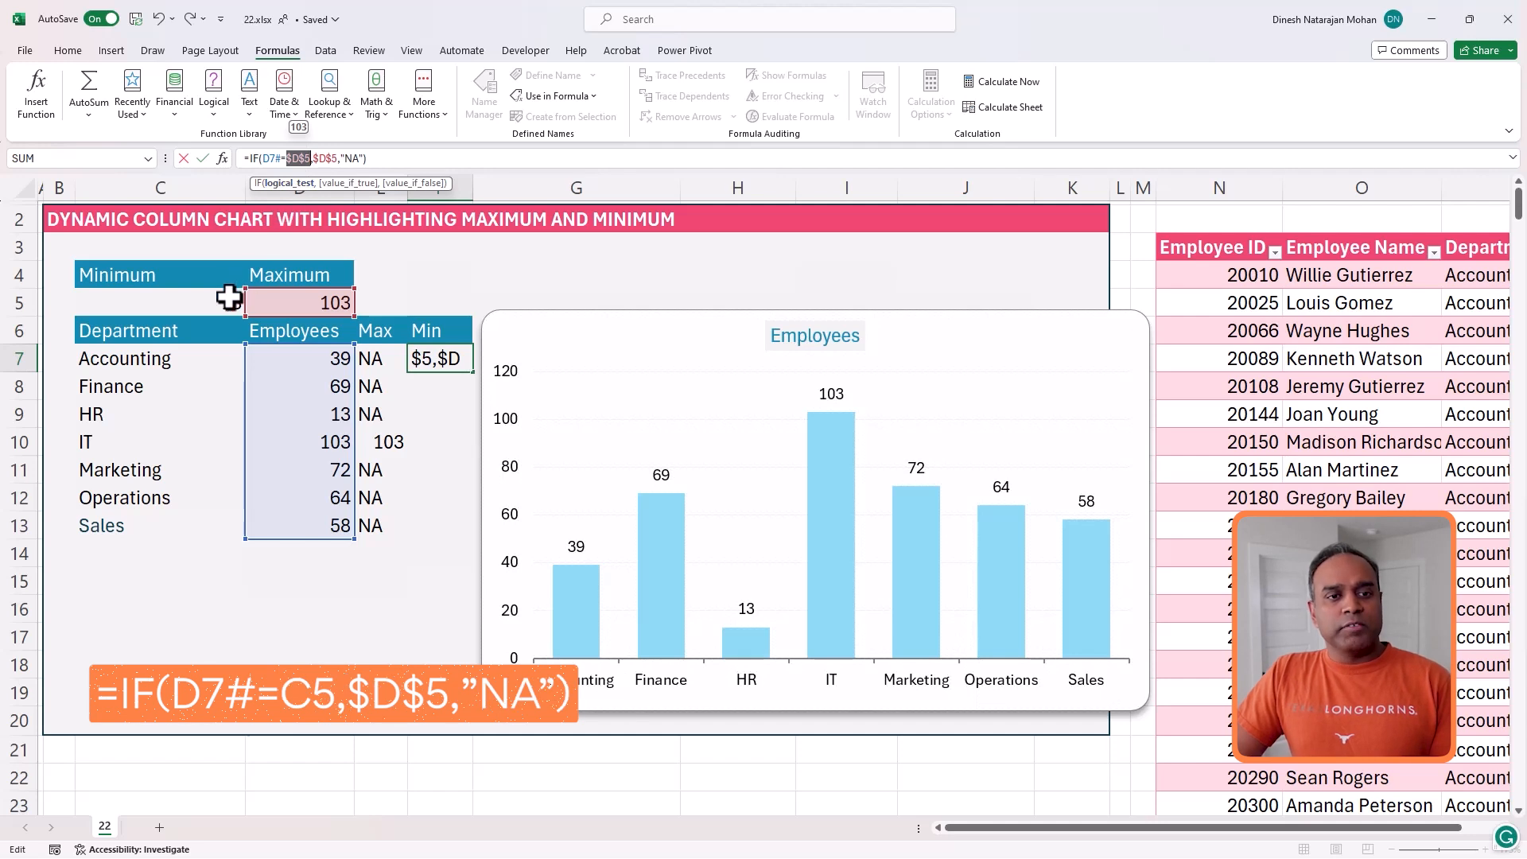
click(229, 296)
key(F4)
double_click(322, 159)
click(220, 302)
key(F4)
key(Return)
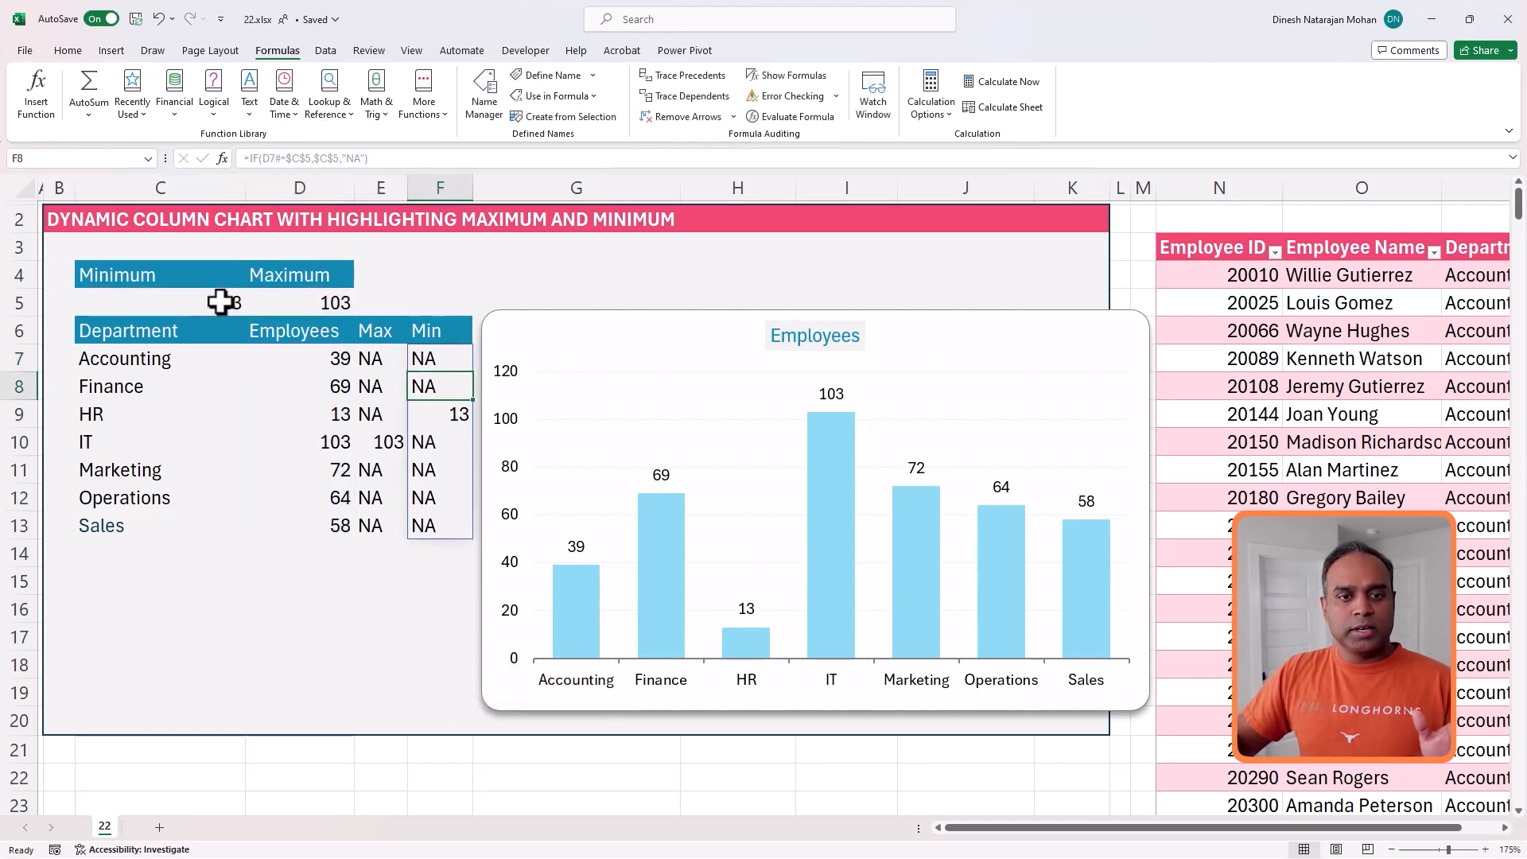
click(440, 412)
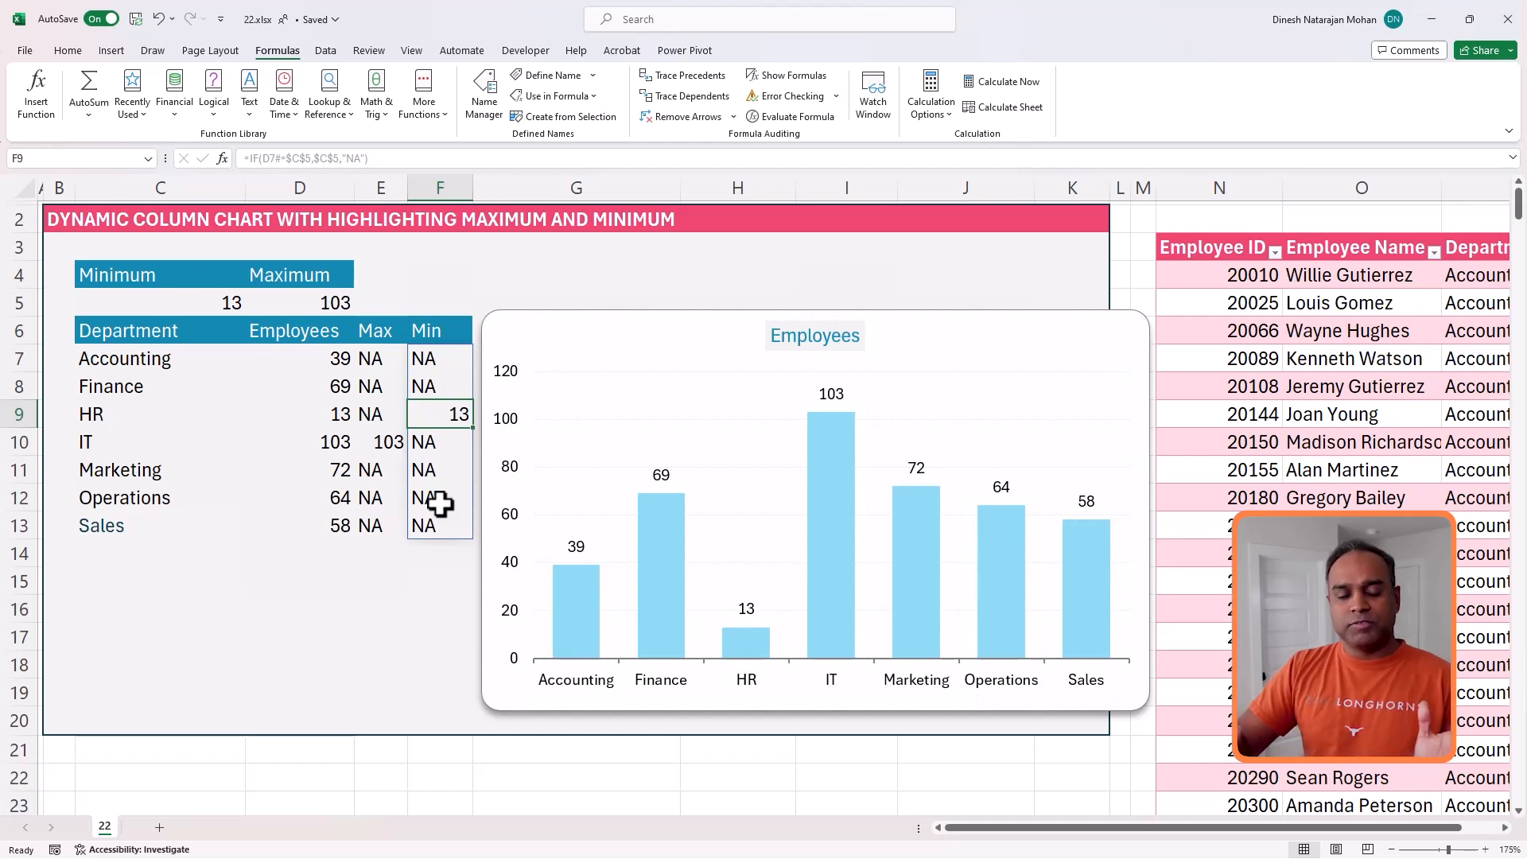
Step: Define the workbook name Maximum for the Max column's spill range, referring to ='22'!$E$7#
click(378, 359)
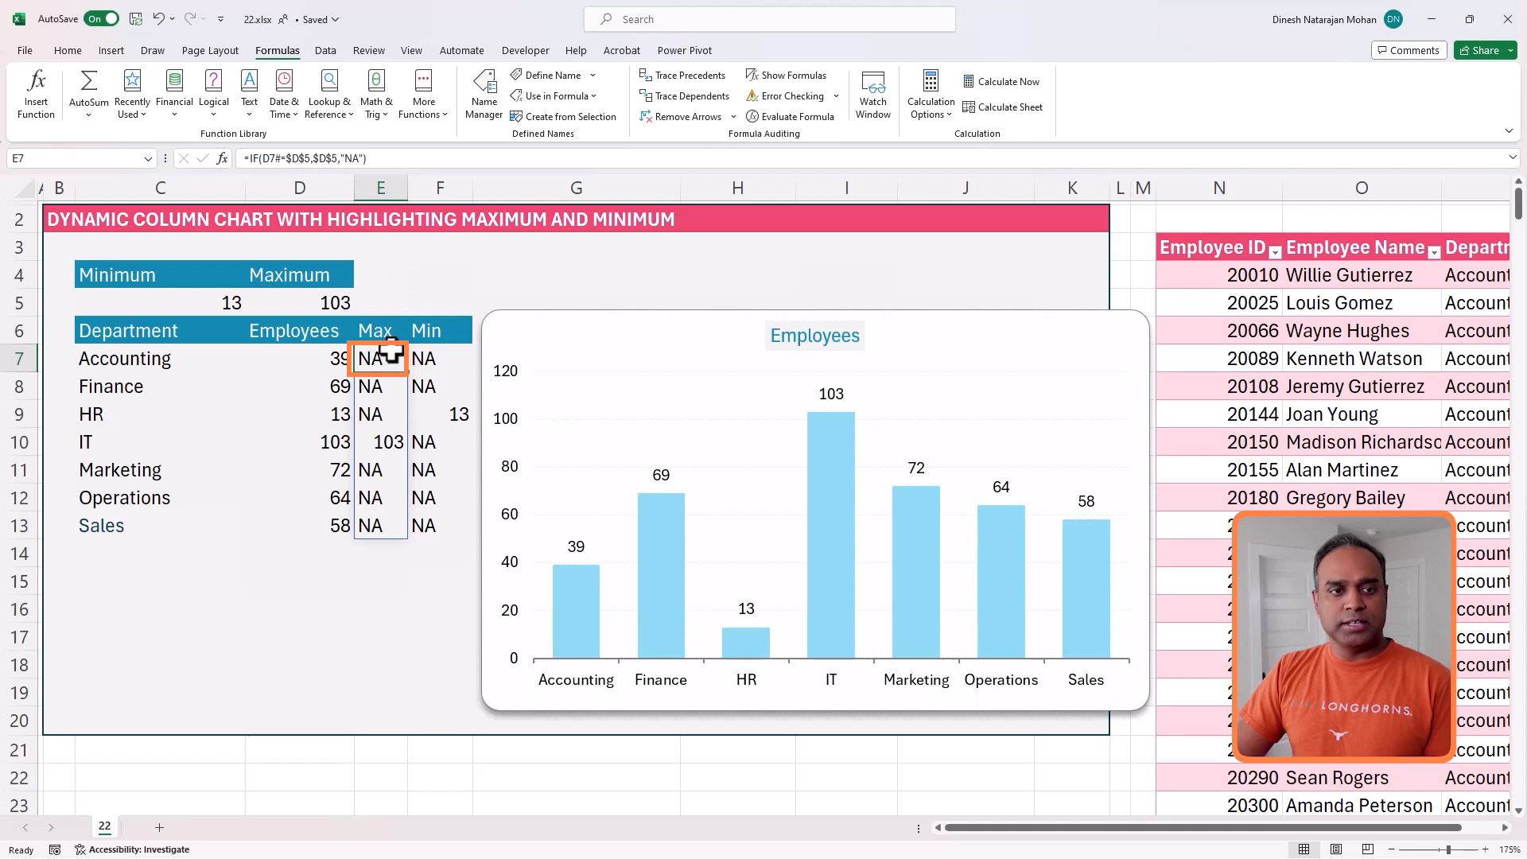
click(549, 75)
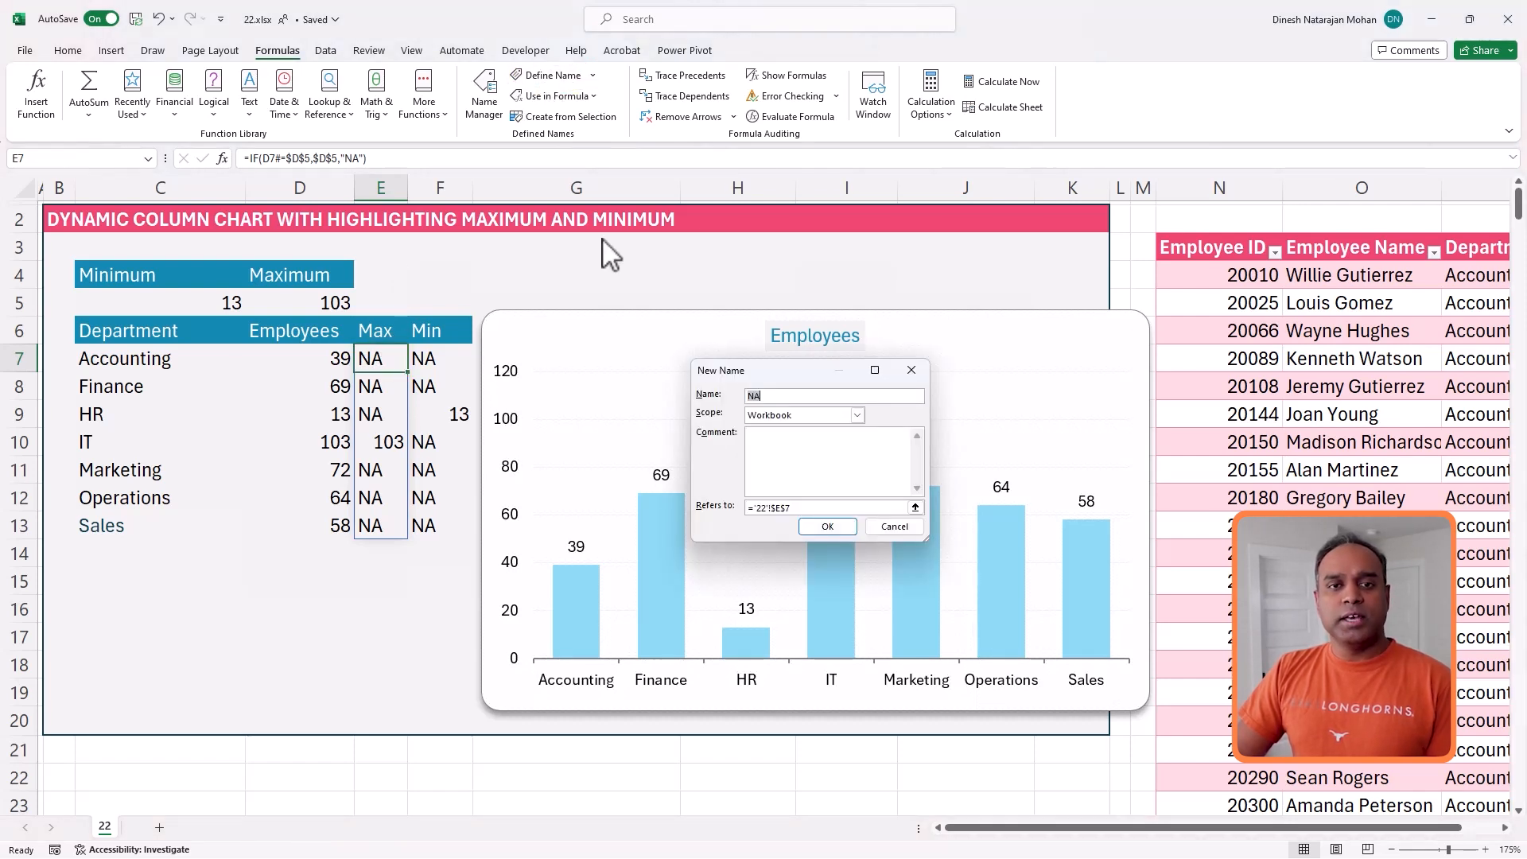
text(Maximum)
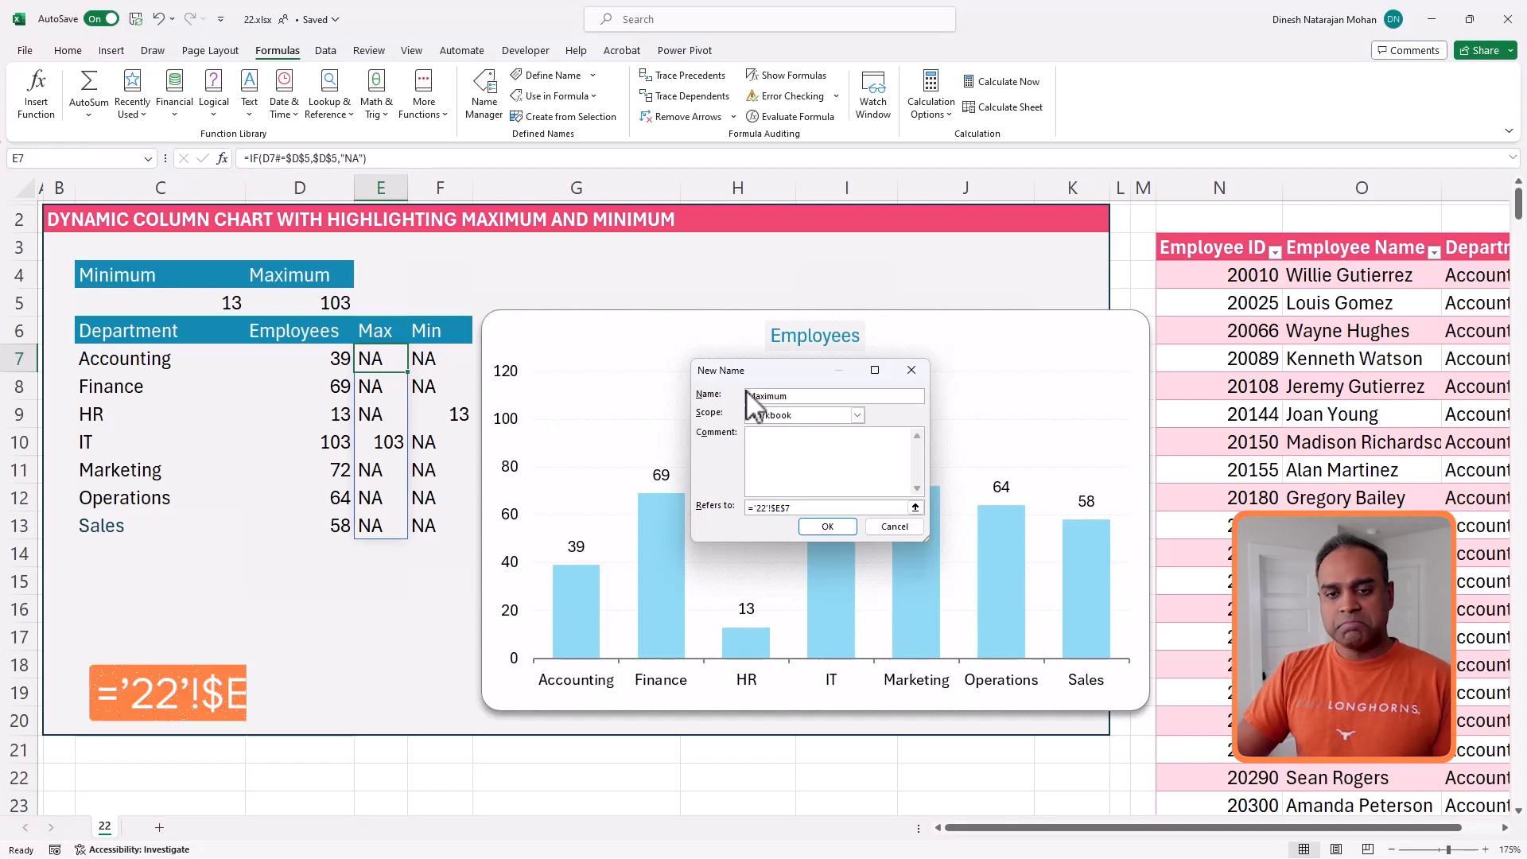
click(774, 507)
click(808, 507)
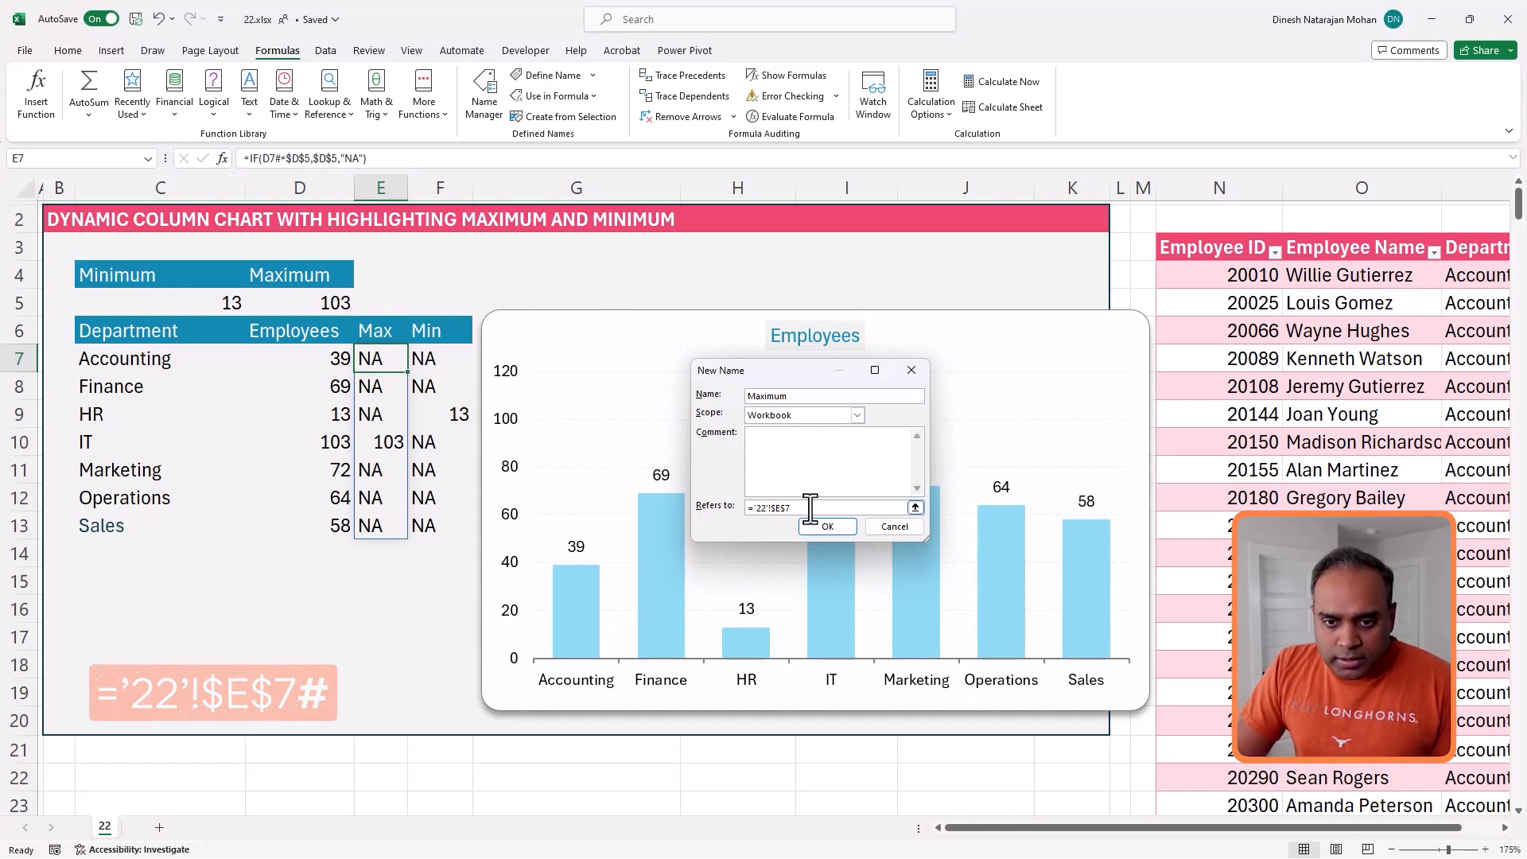
text(#)
click(839, 528)
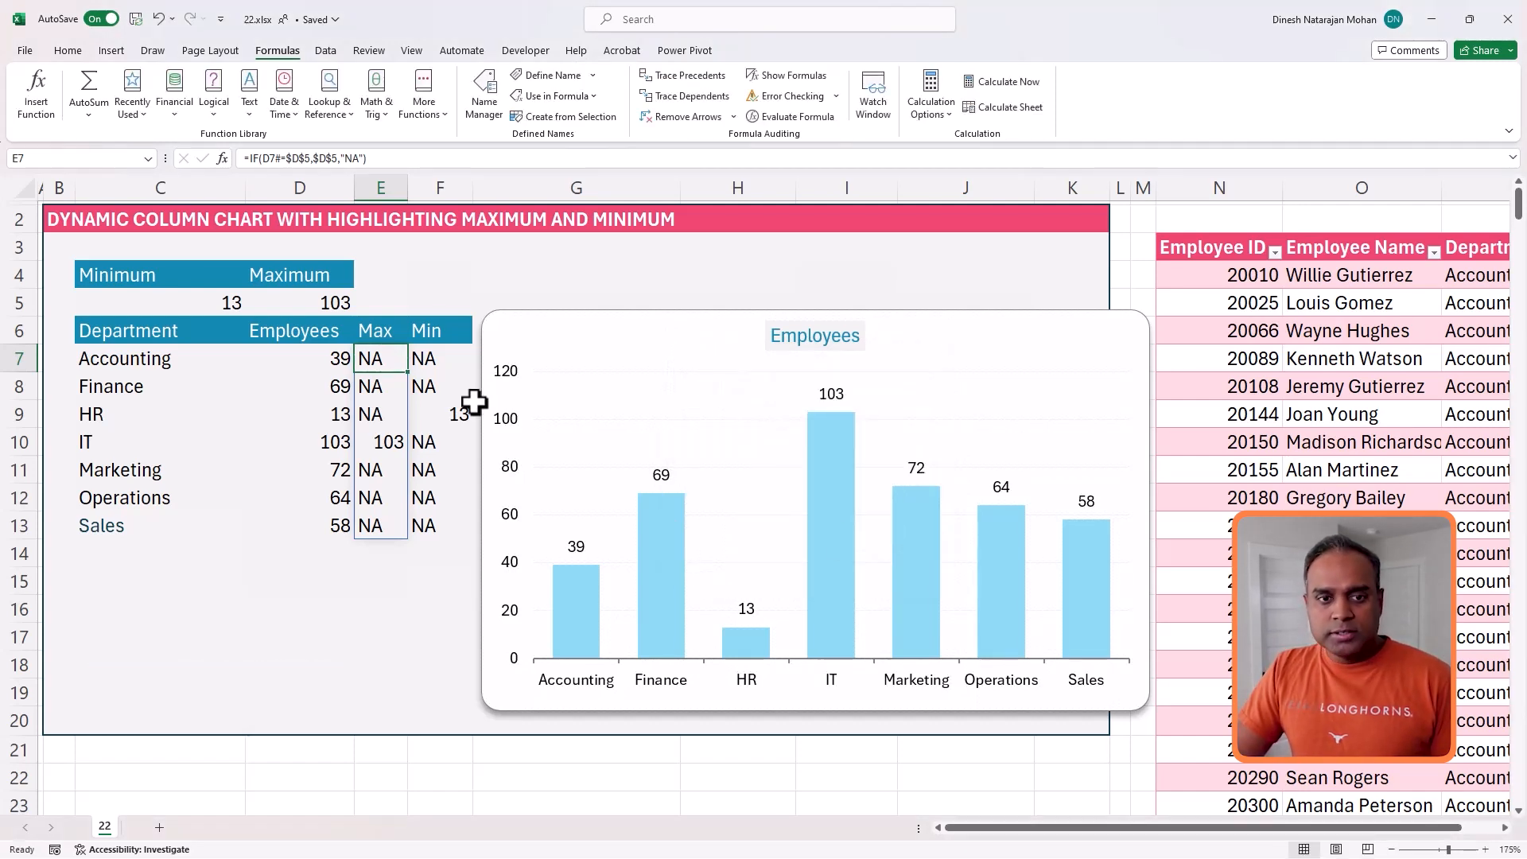
Step: Define the workbook name Minimum for the Min column's spill range, referring to ='22'!$F$7#
click(437, 366)
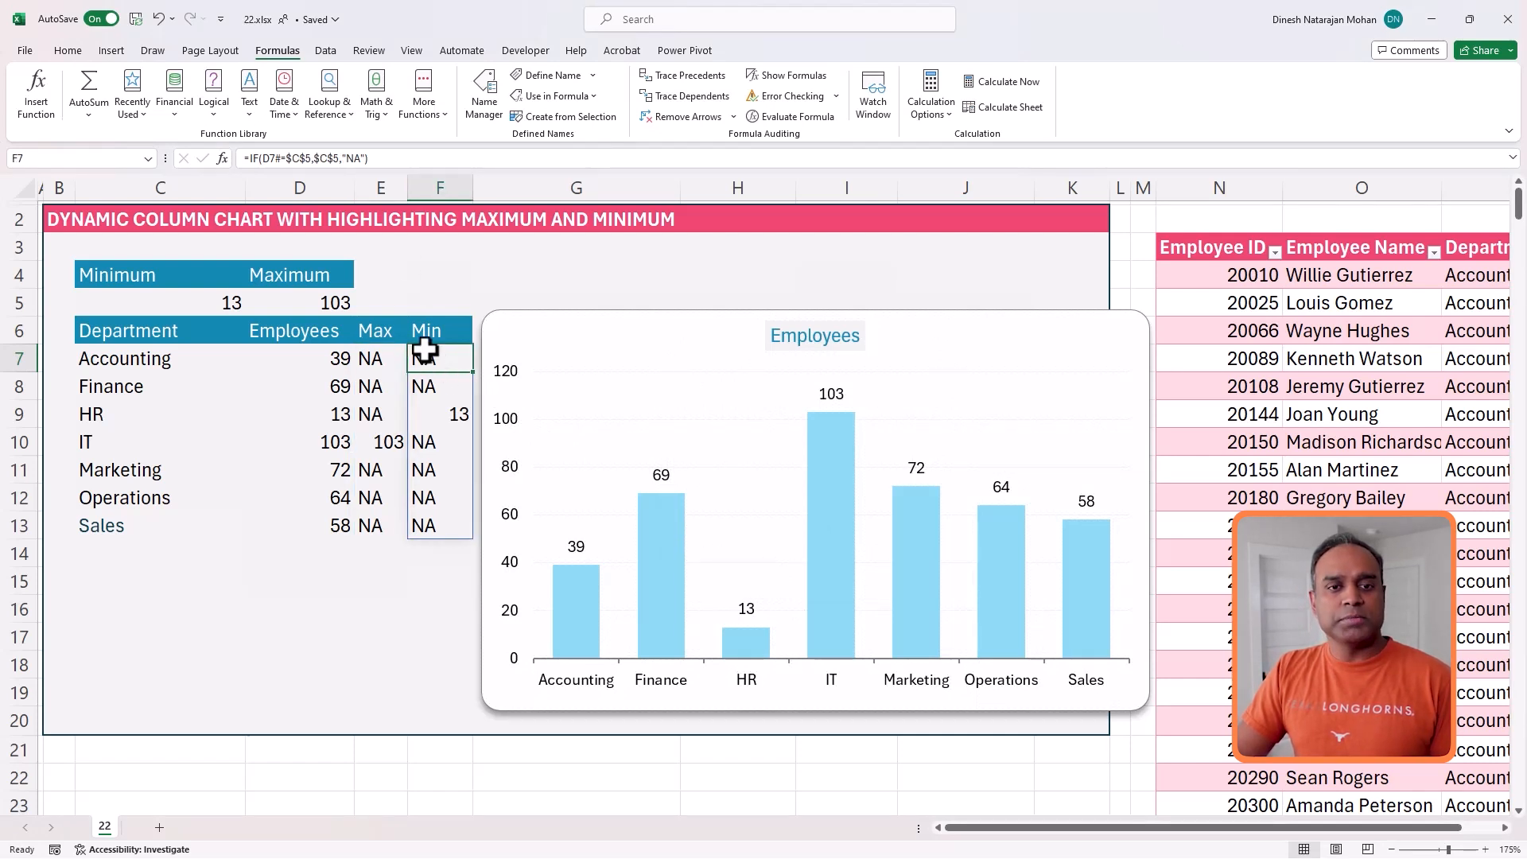
click(551, 75)
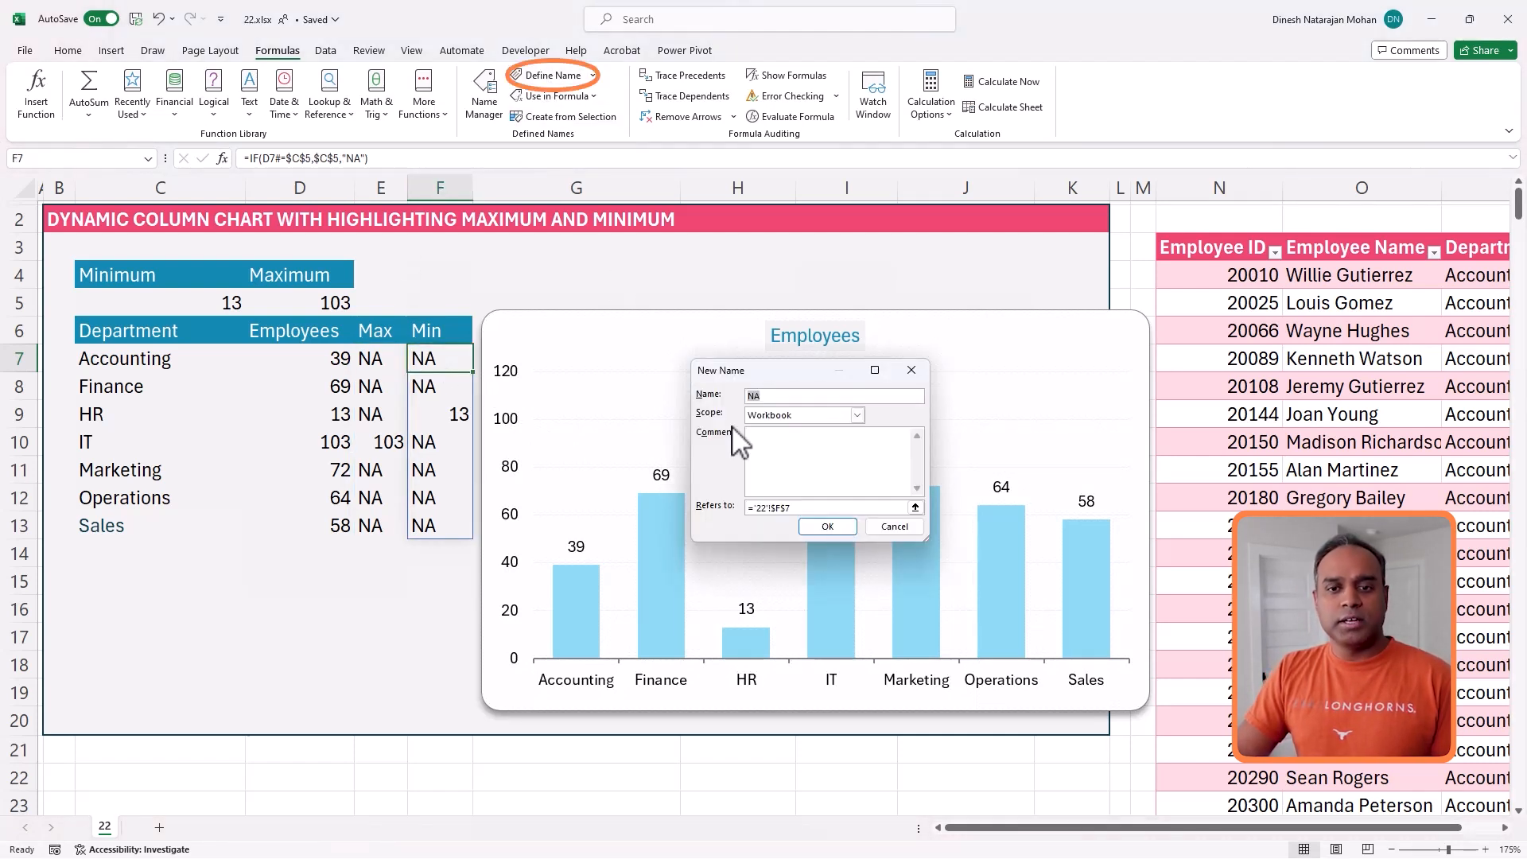
text(Minimum)
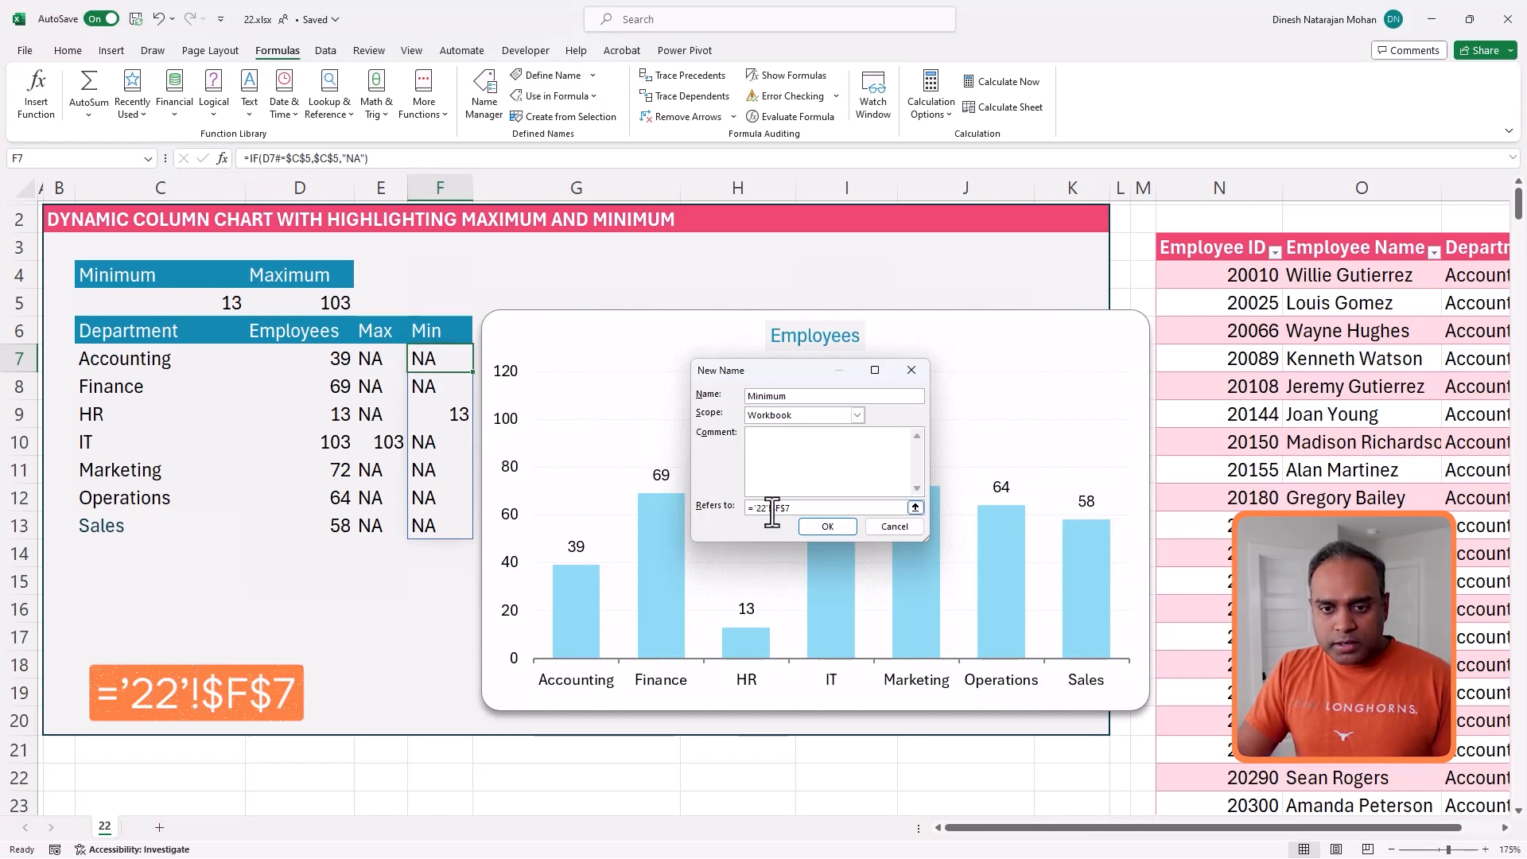
click(795, 507)
text(#)
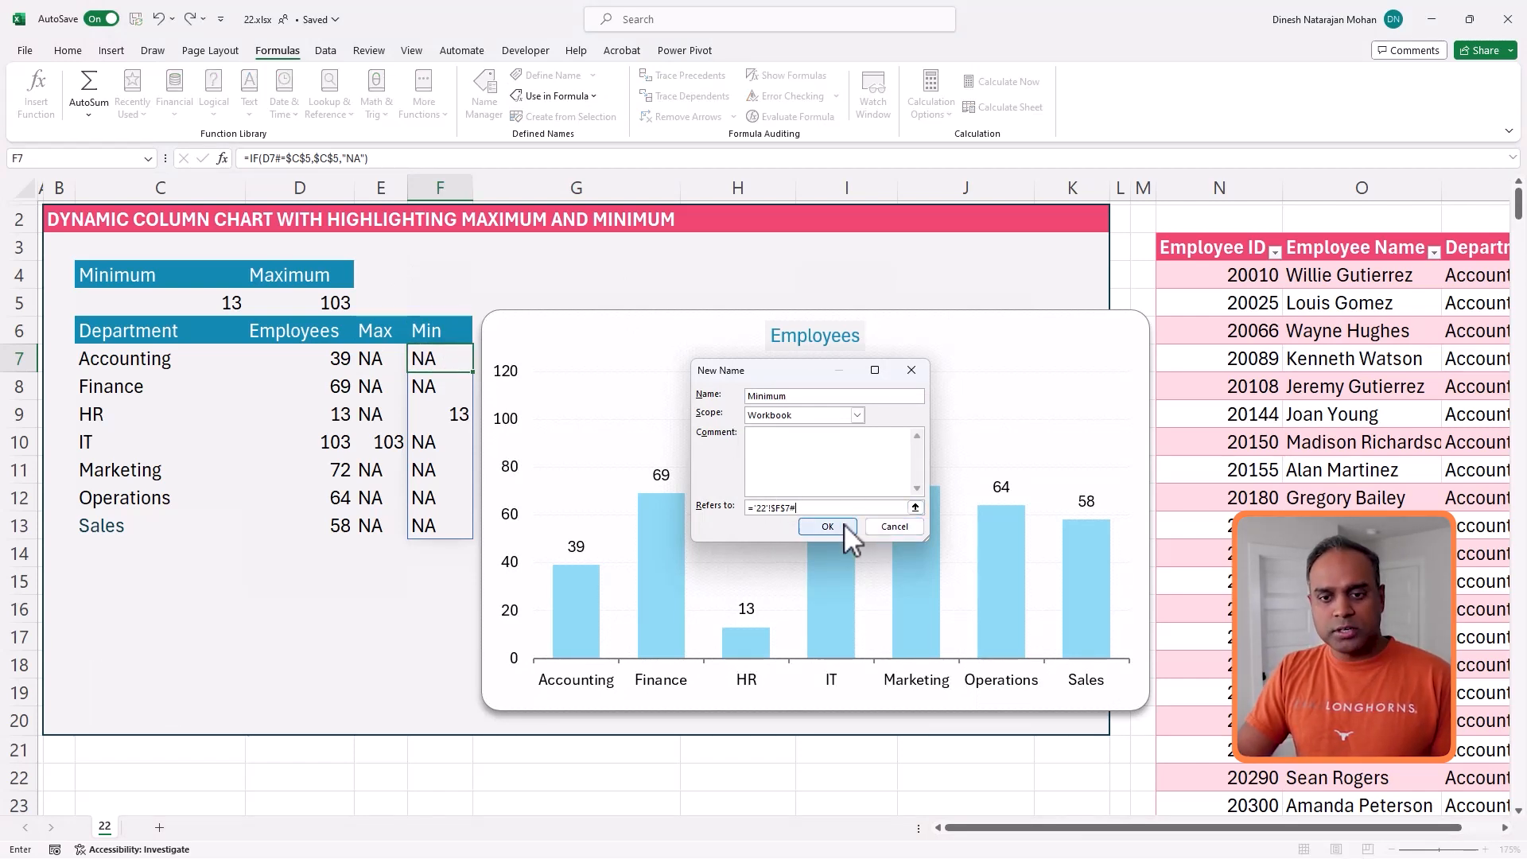
click(845, 524)
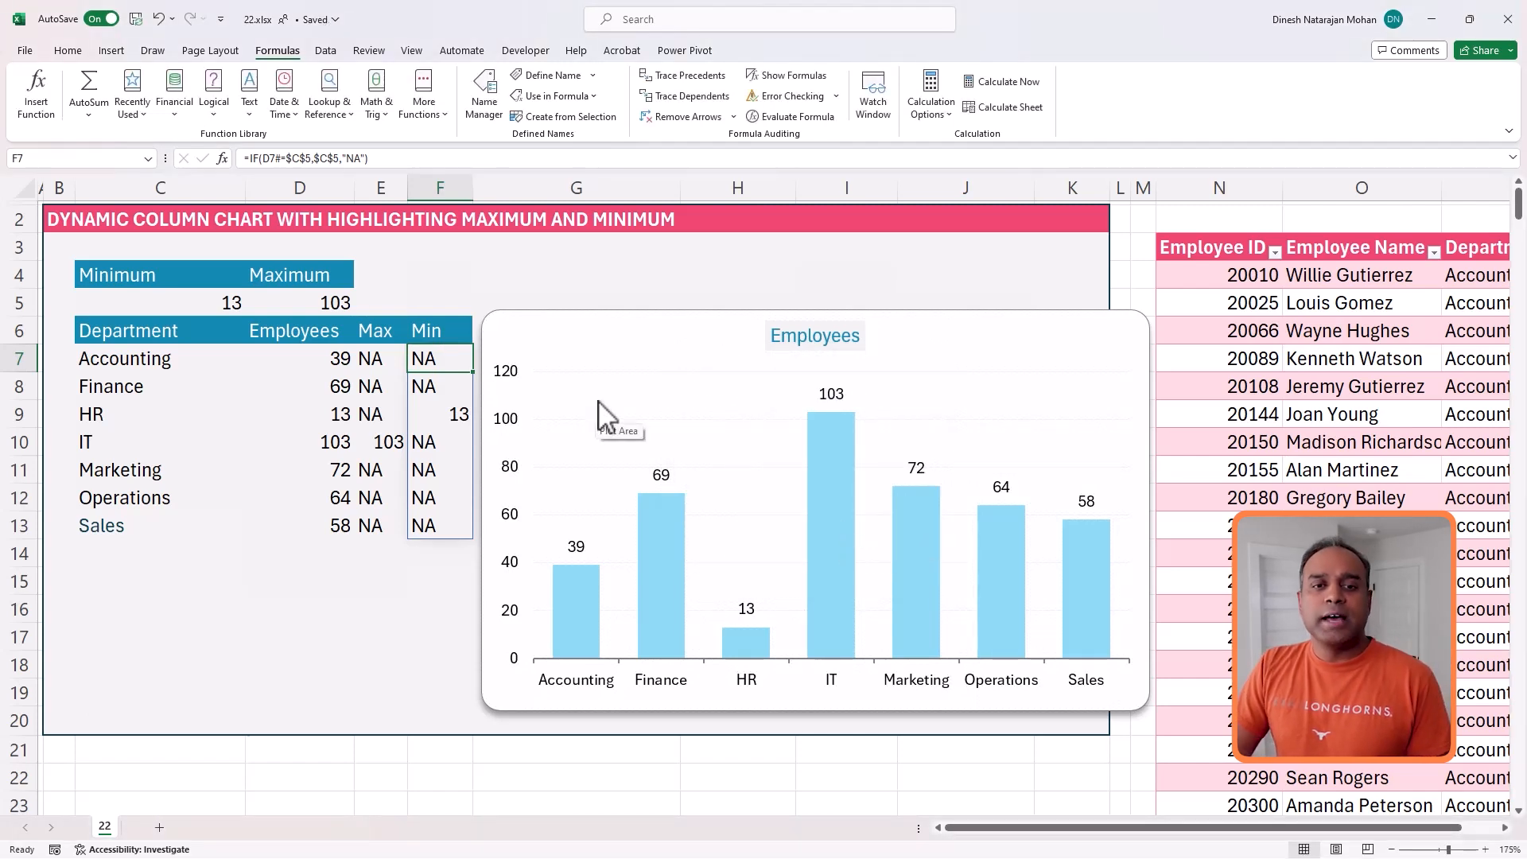
Step: Add a data series named Max to the Employees chart, with its series values set to ='22'!Maximum
right_click(729, 499)
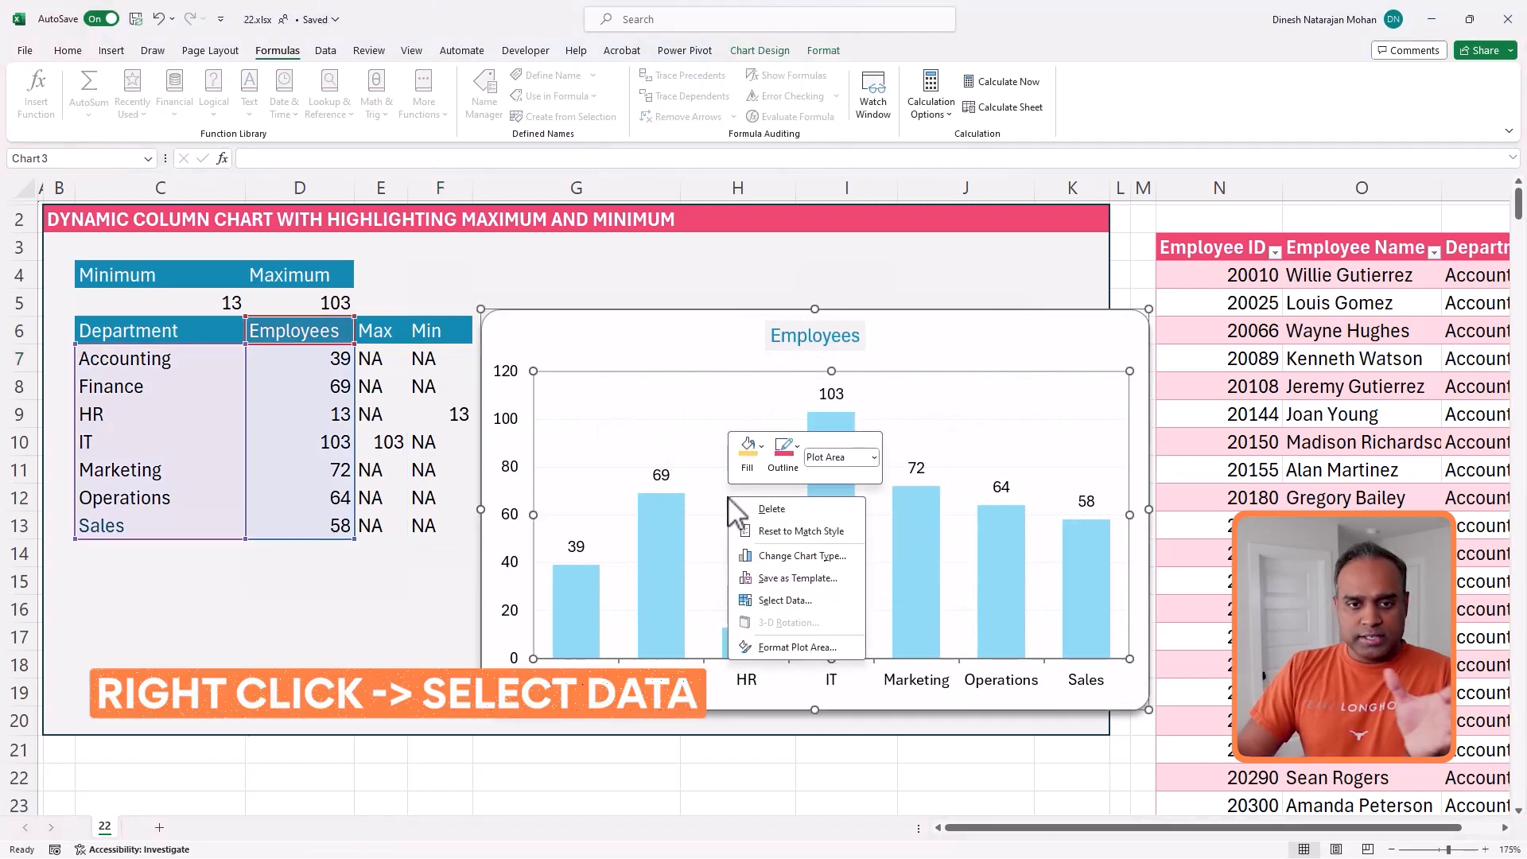
click(784, 600)
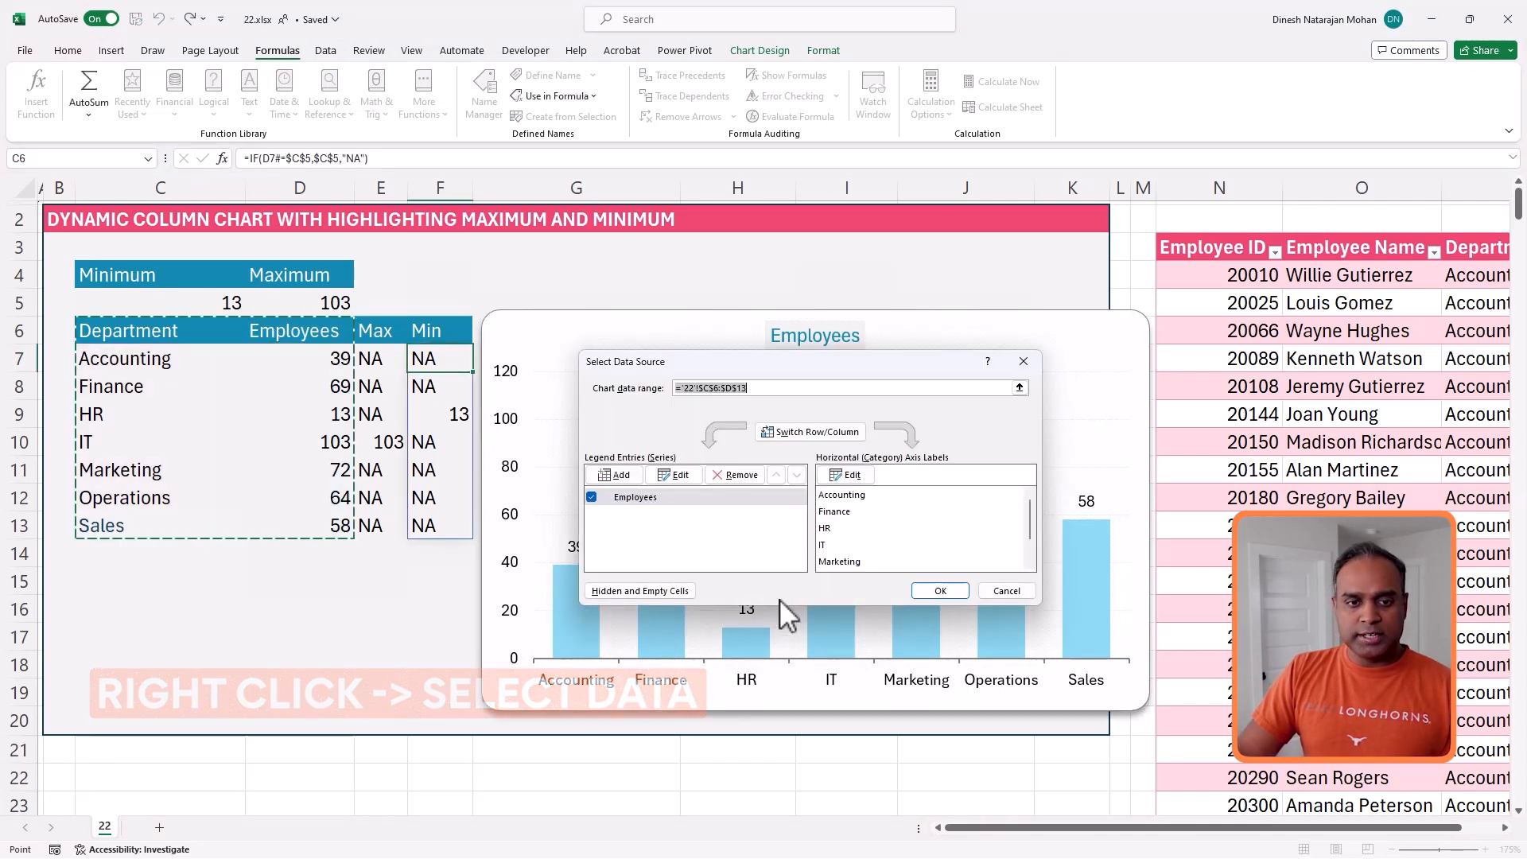
click(632, 477)
text(Max)
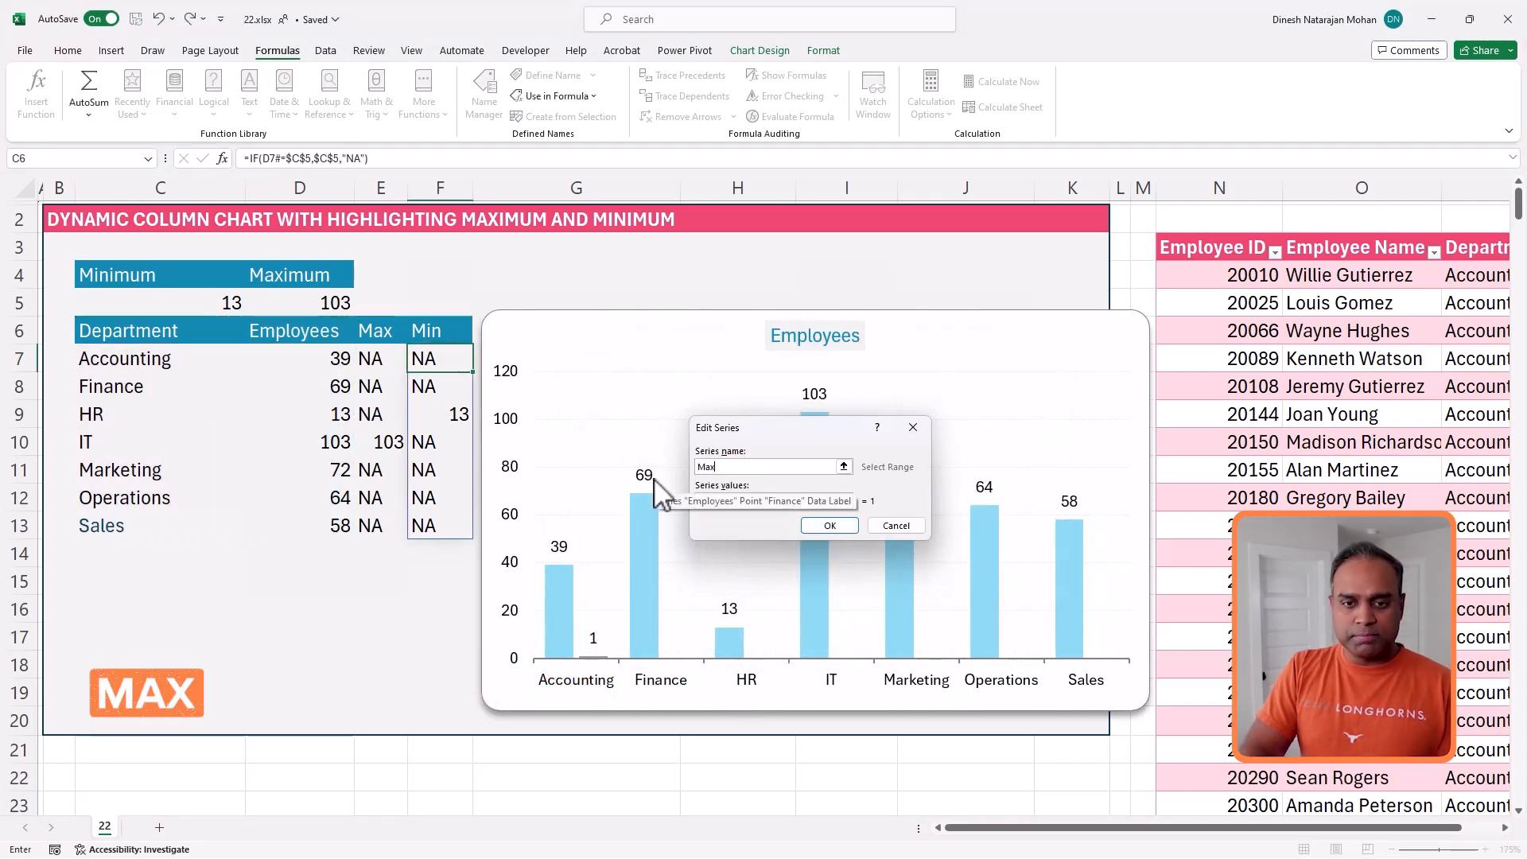
key(Tab)
key(BackSpace)
click(395, 358)
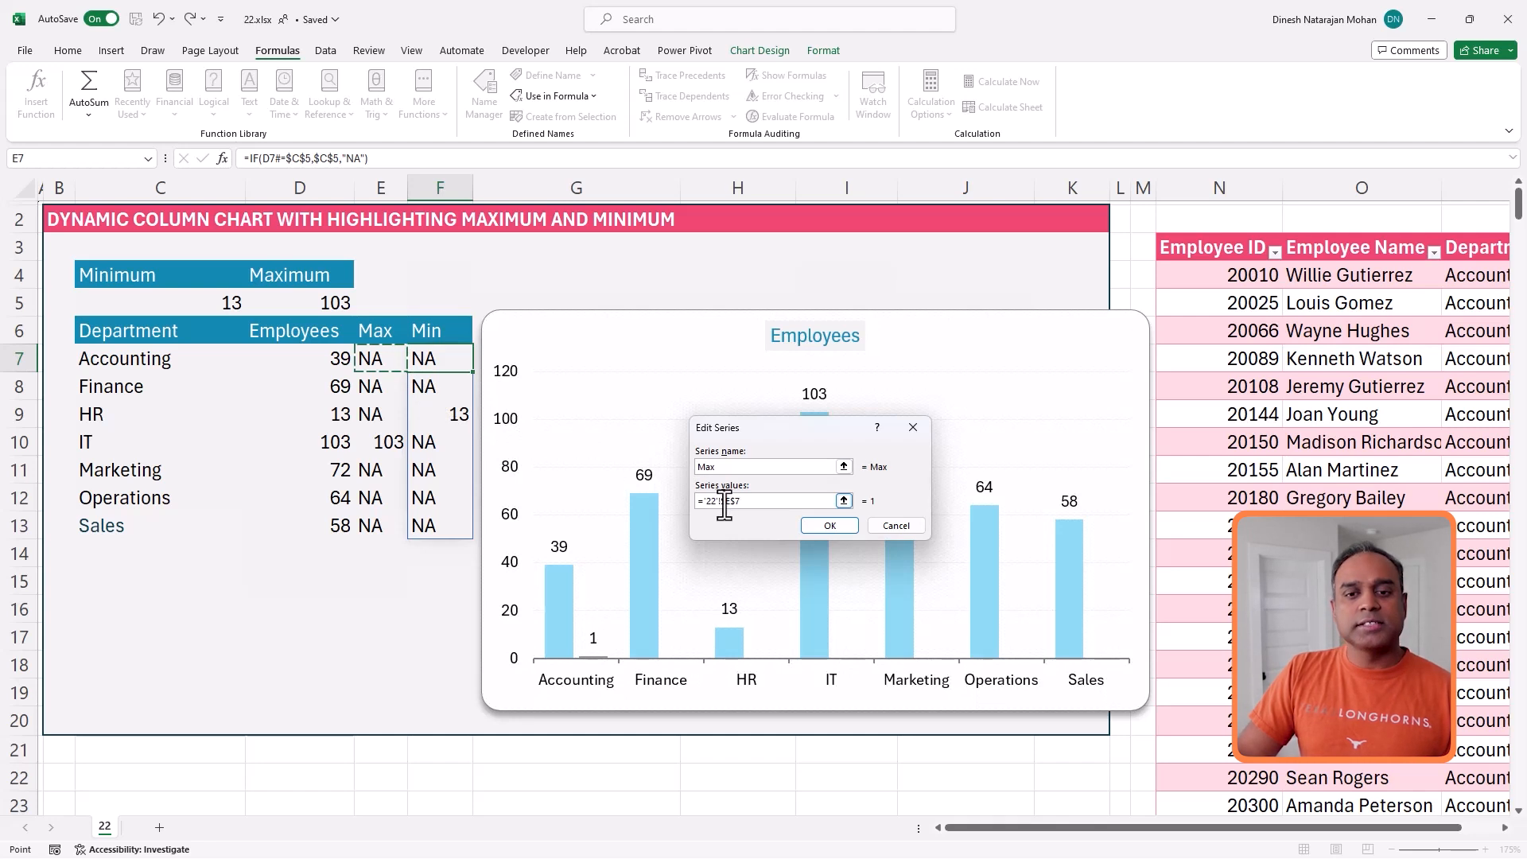
drag(732, 505, 759, 505)
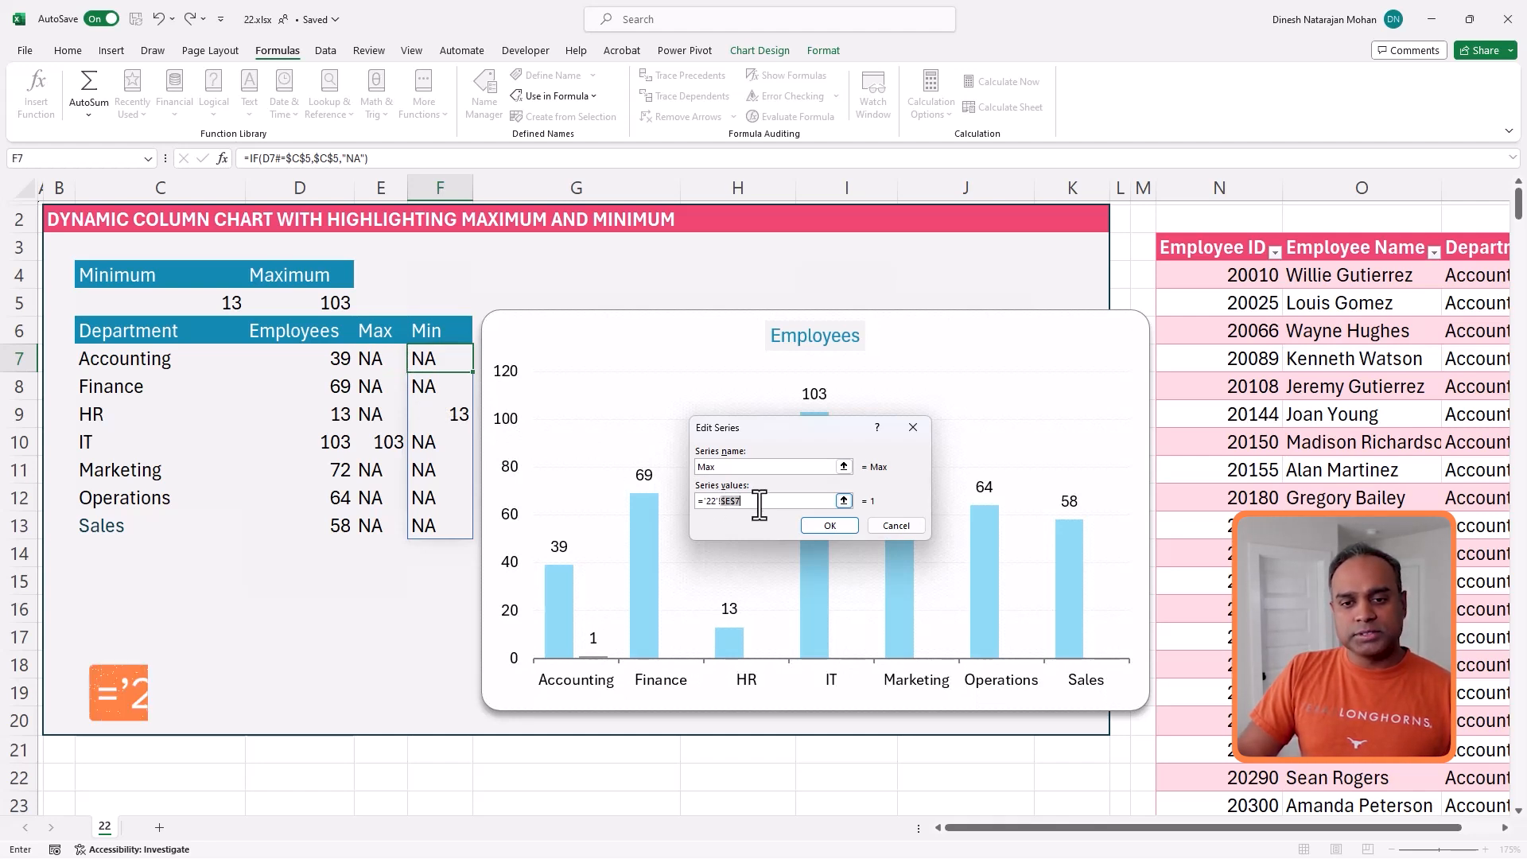
key(BackSpace)
text(Maximum)
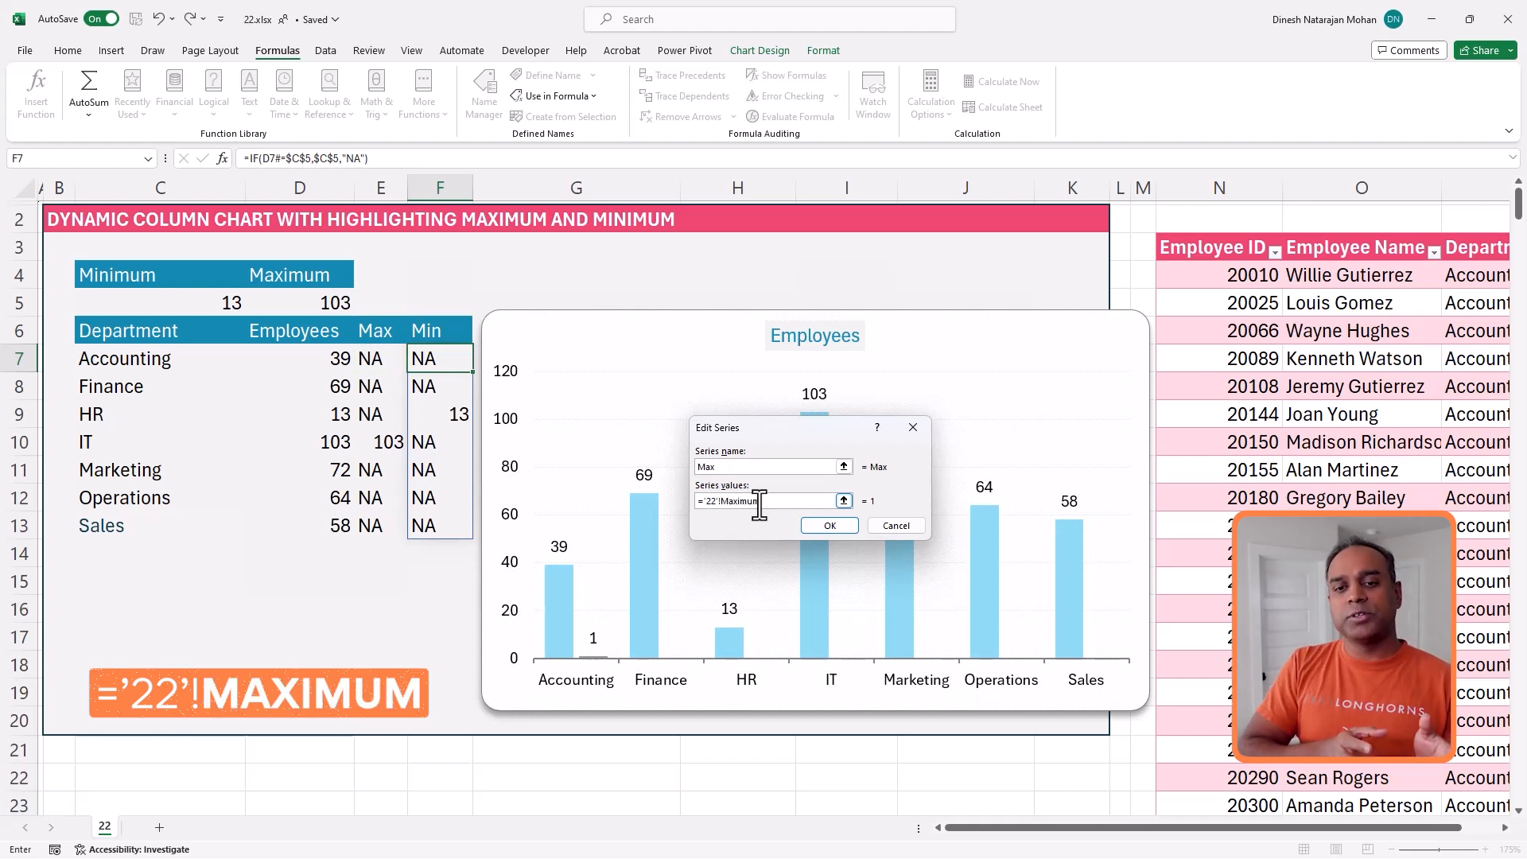
click(813, 526)
Step: Set the horizontal axis label range of the Max series to ='22'!Depts
click(850, 475)
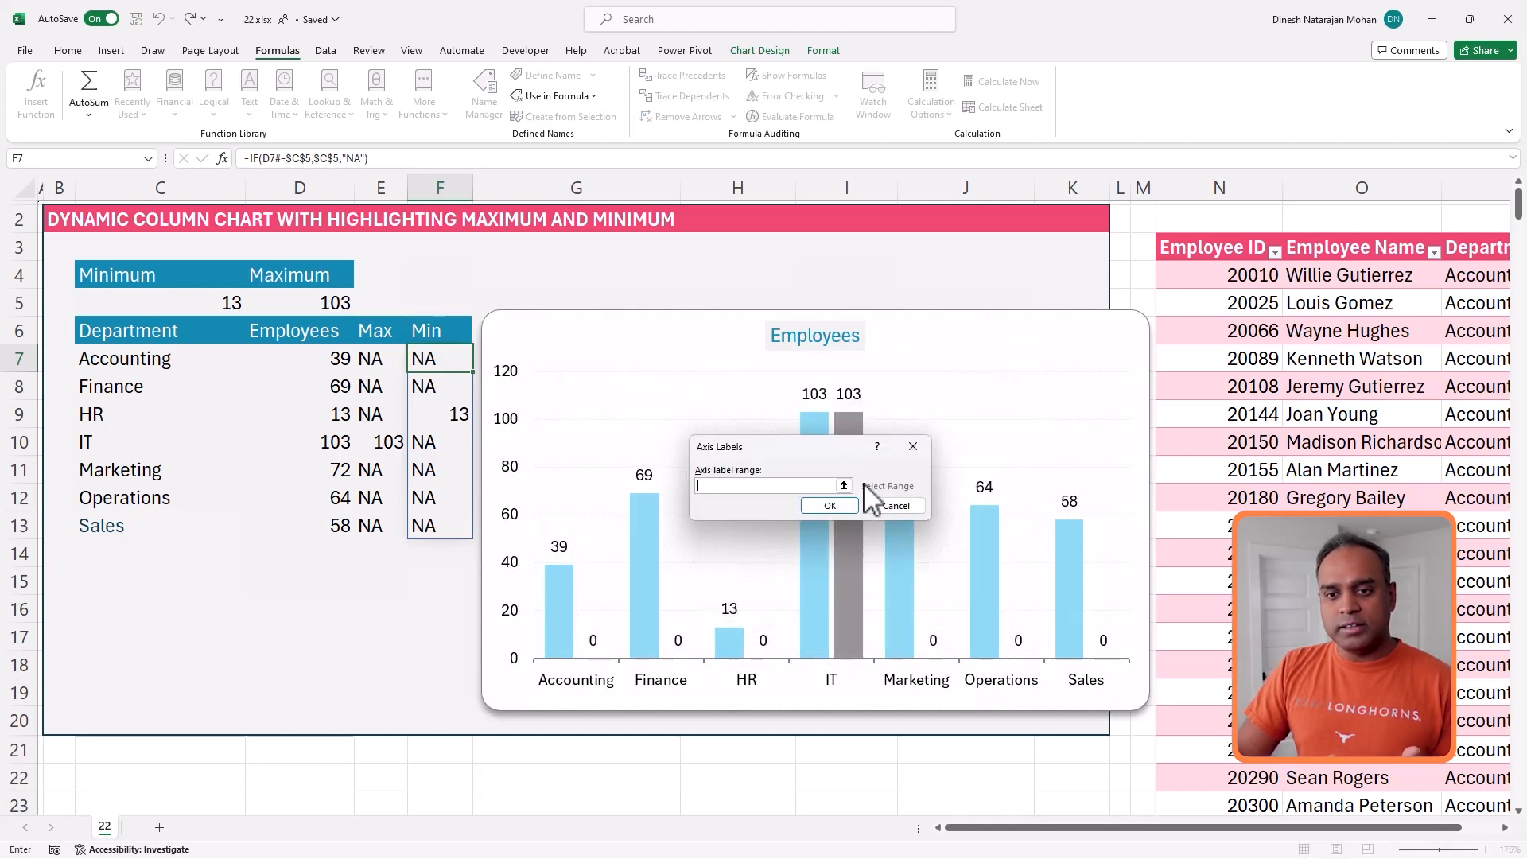
click(160, 357)
drag(721, 486, 791, 491)
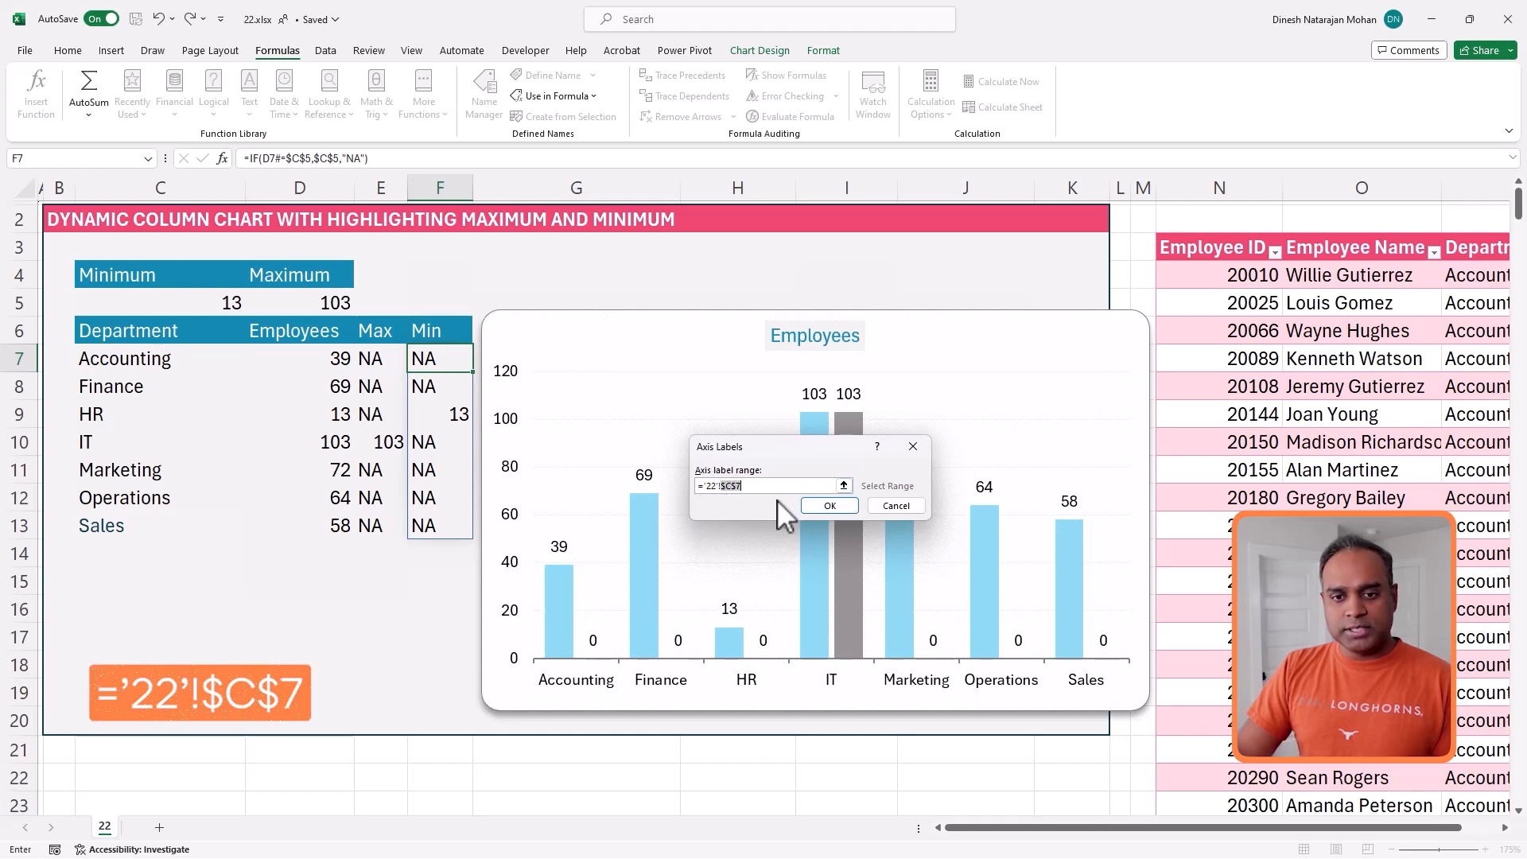
text(Depts)
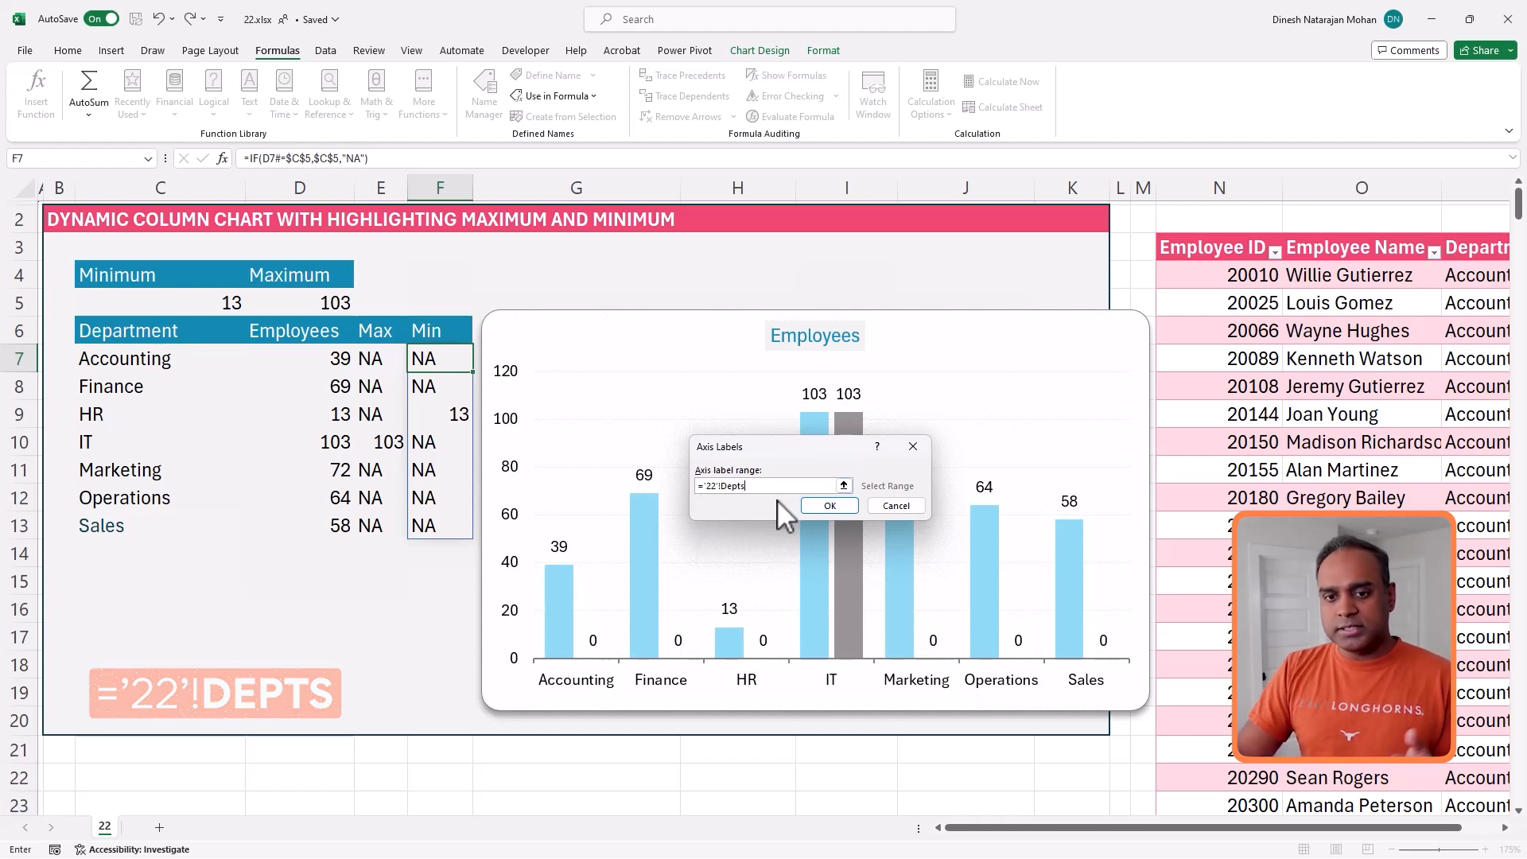
click(815, 506)
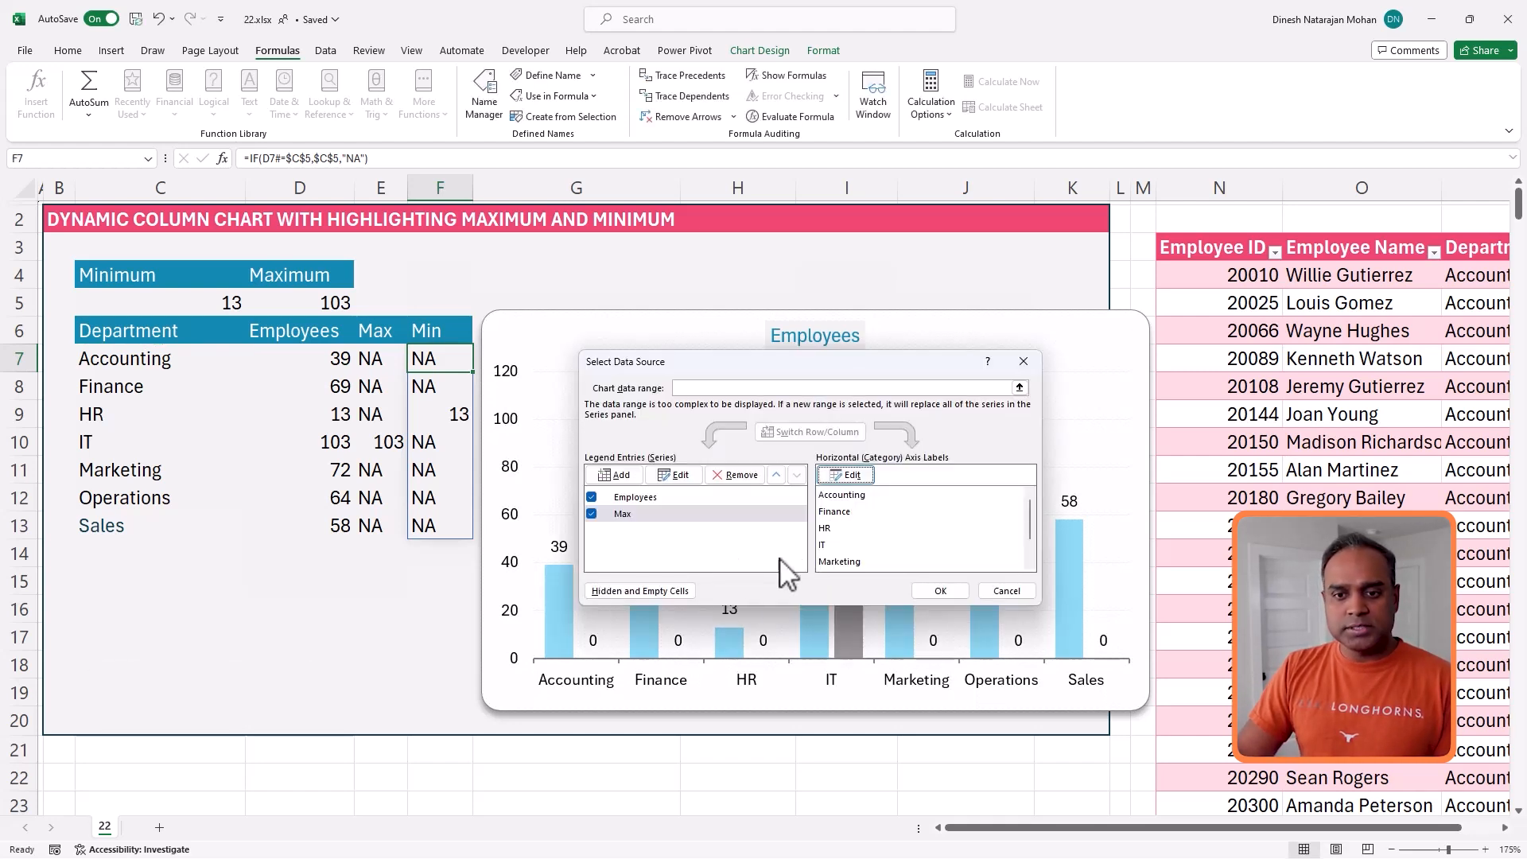
Step: Add another chart series named Min, with its series values set to ='22'!Minimum
click(636, 476)
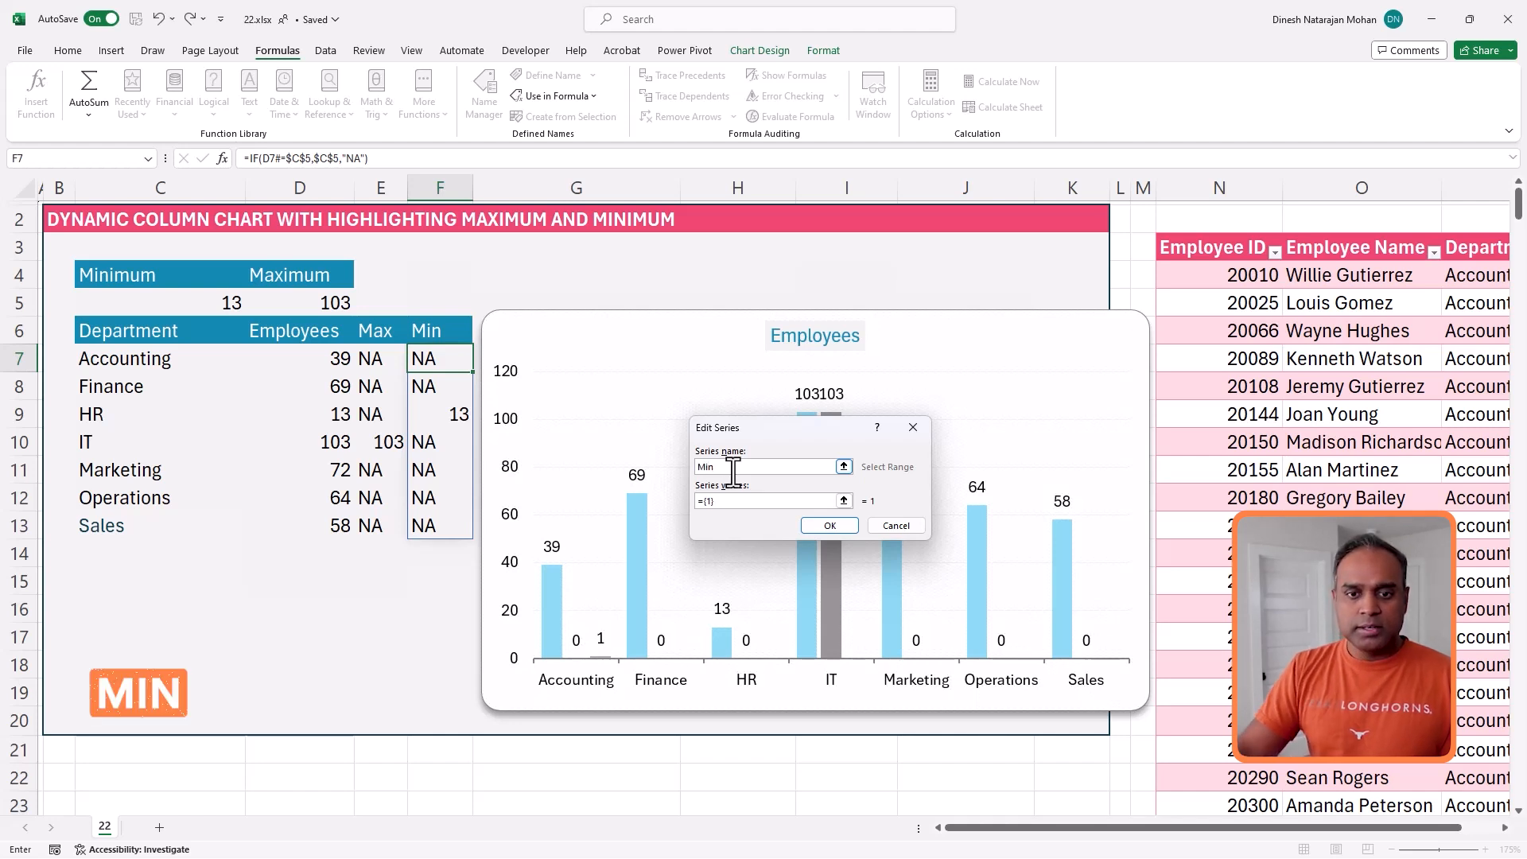
drag(723, 502, 691, 500)
key(BackSpace)
click(440, 357)
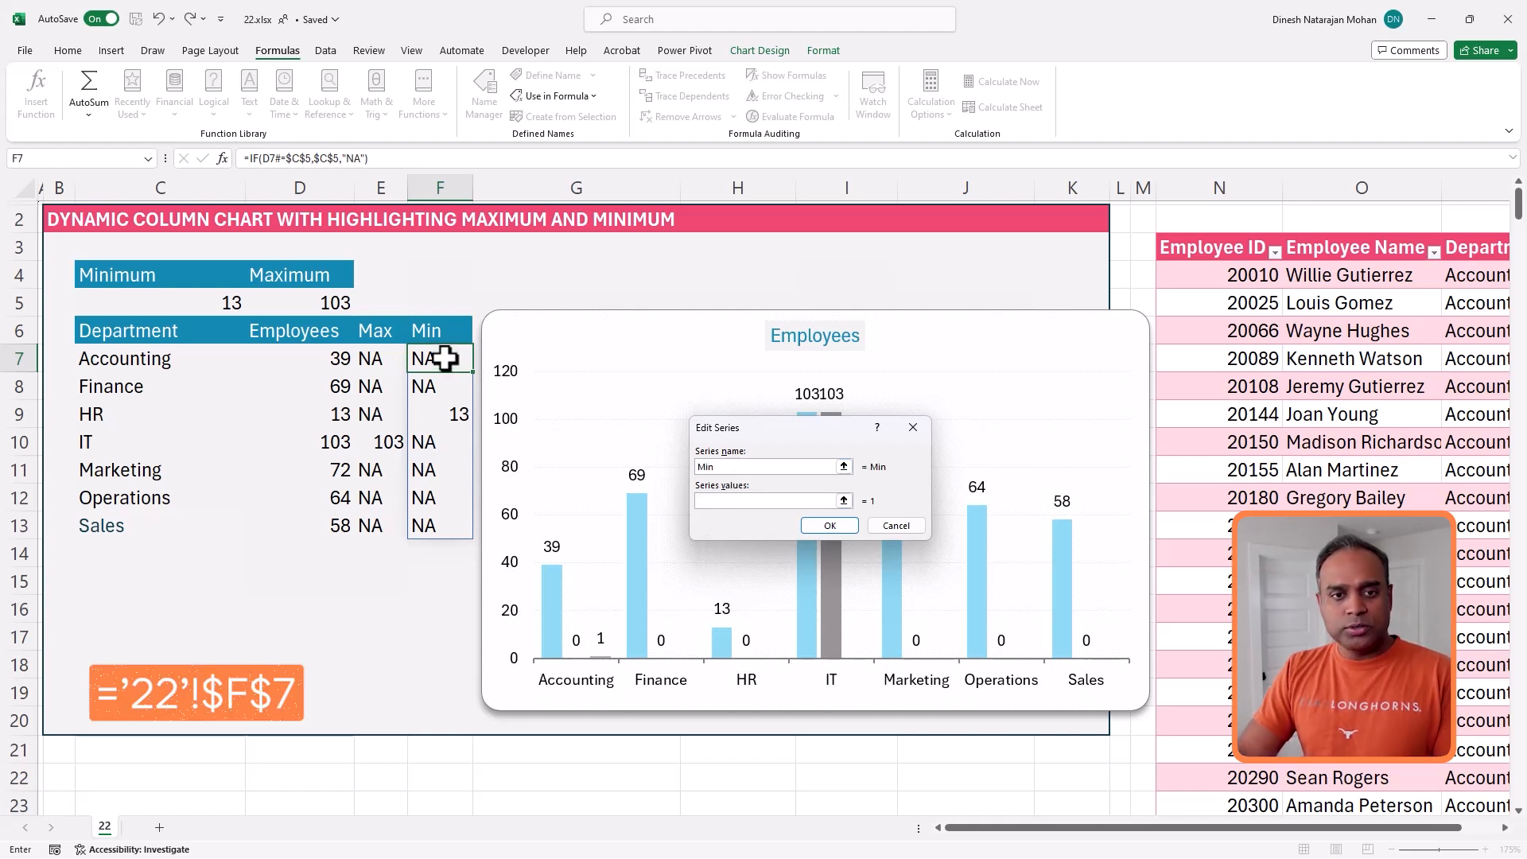
drag(739, 506, 759, 507)
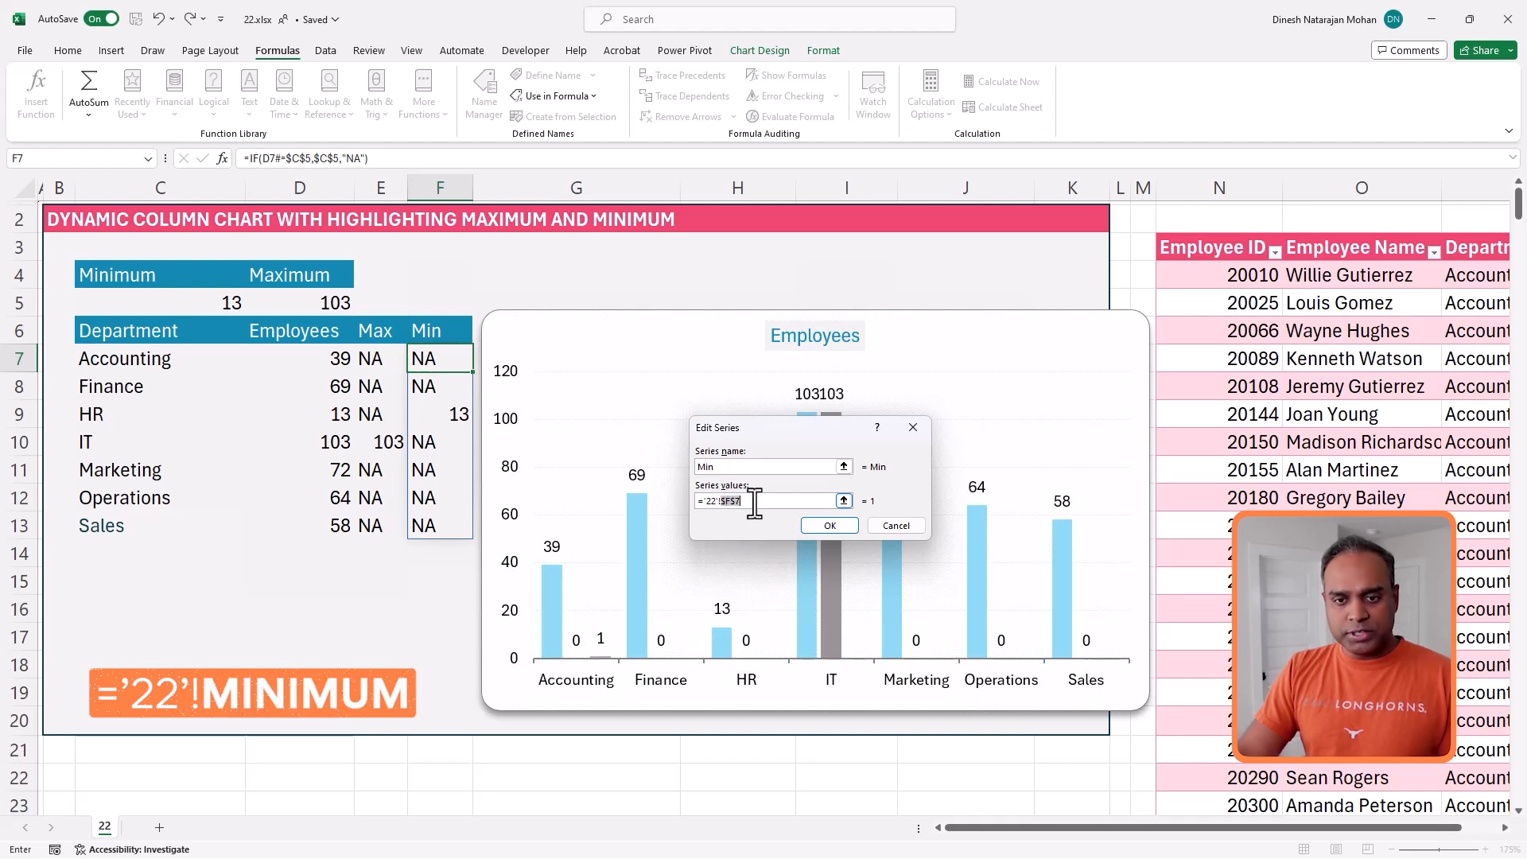
text(!Minimum)
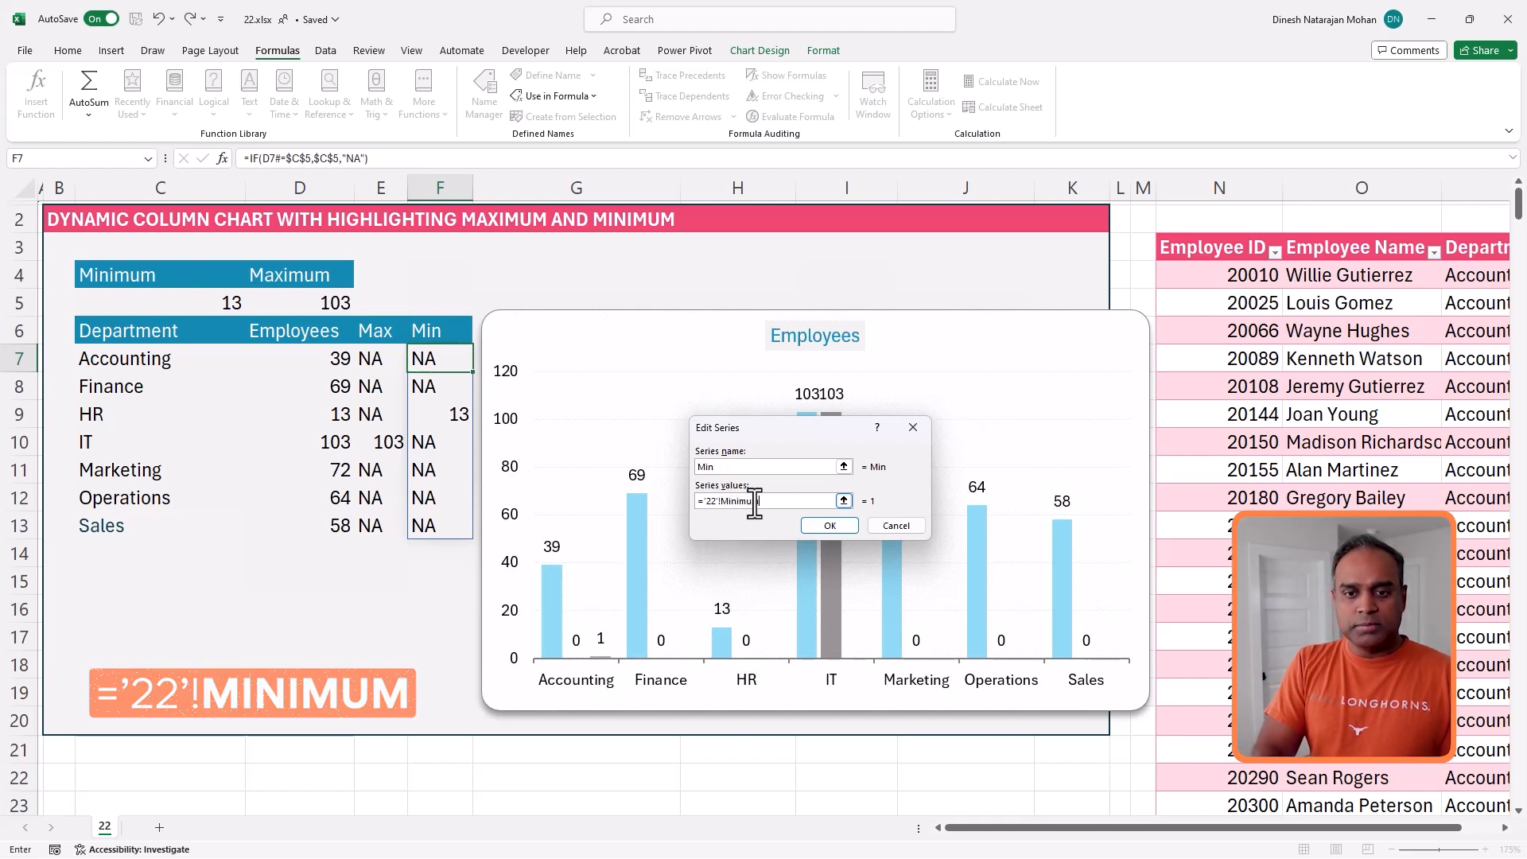
click(809, 523)
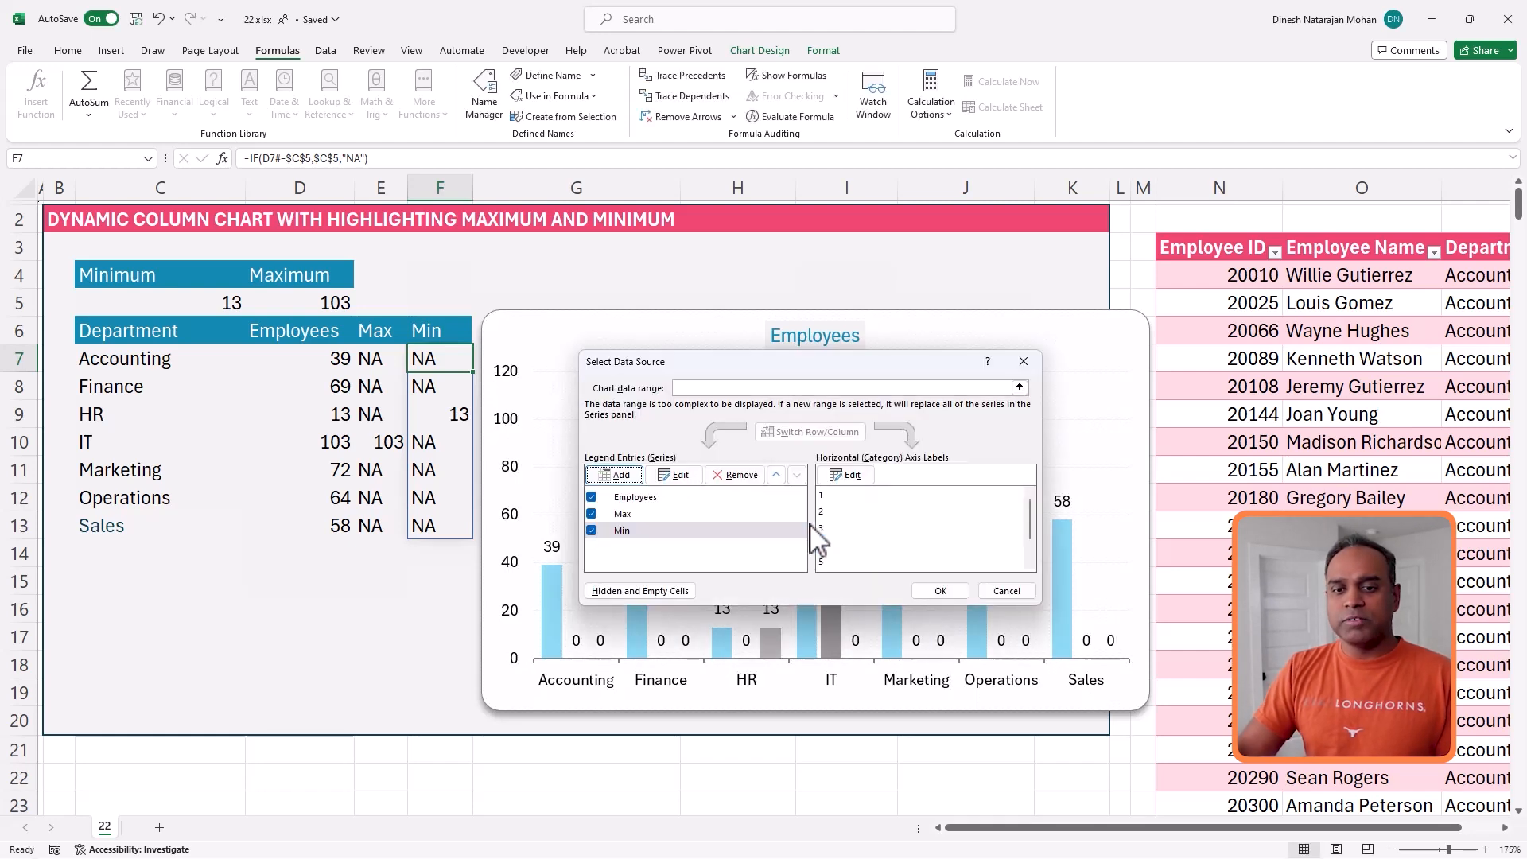
Step: Set the Min series' horizontal axis label range to the defined name Depts on sheet 22 and apply the data source changes
click(847, 476)
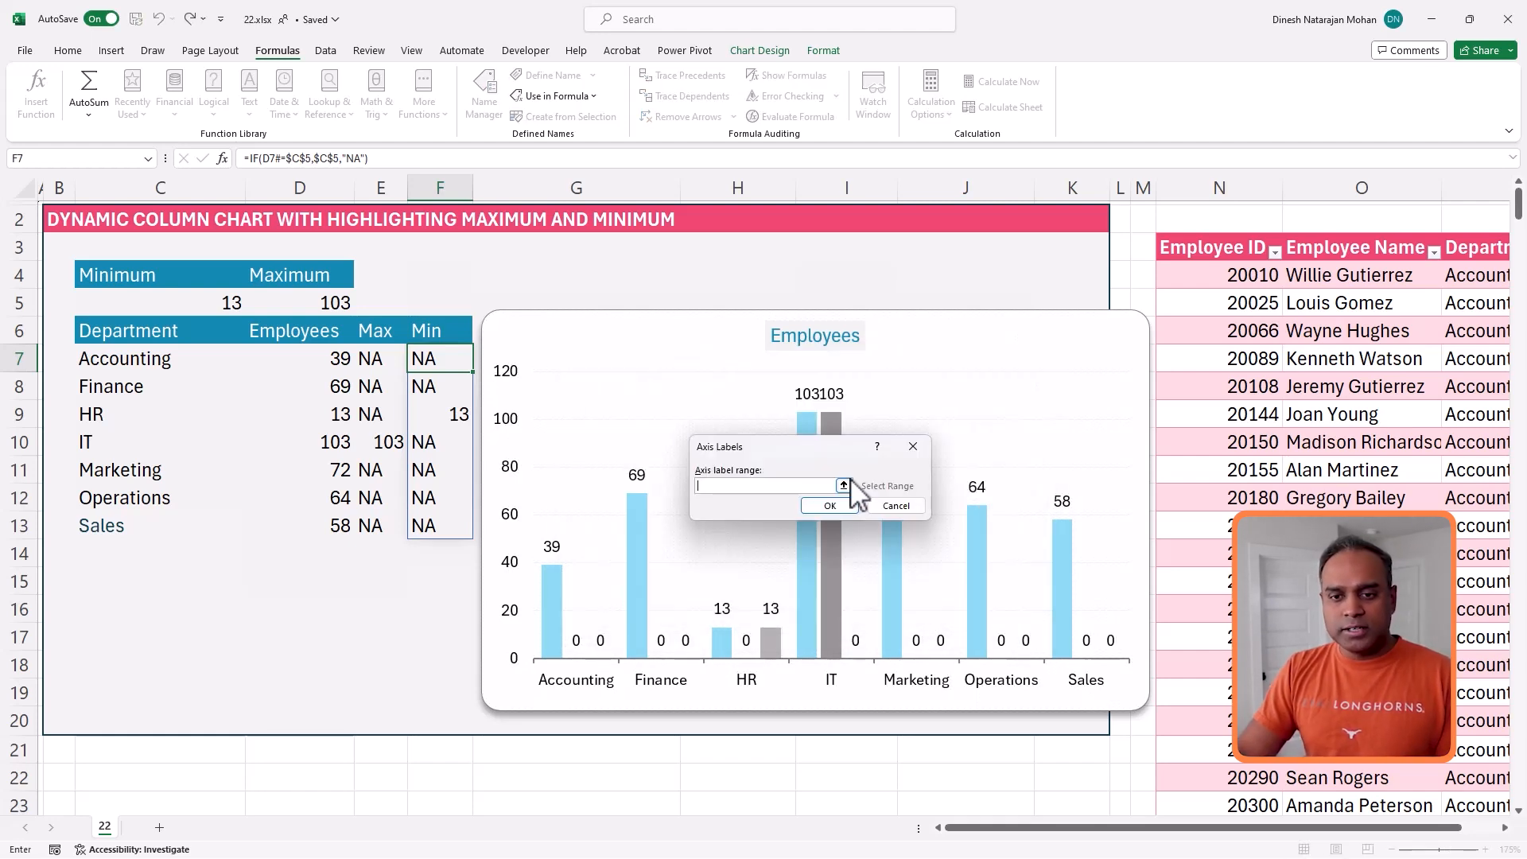
click(191, 359)
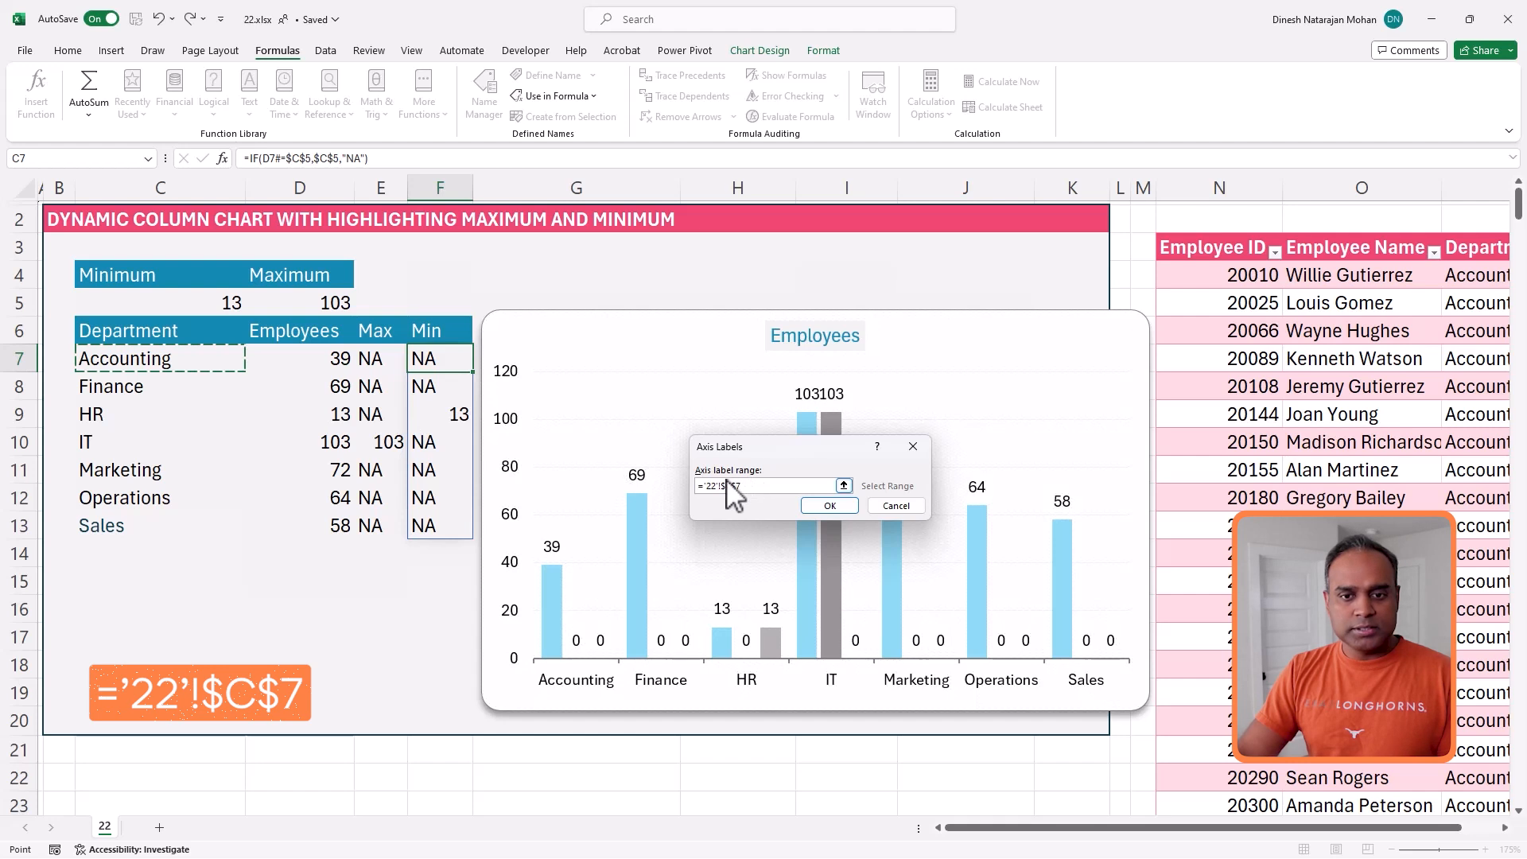
text(Depts)
key(Return)
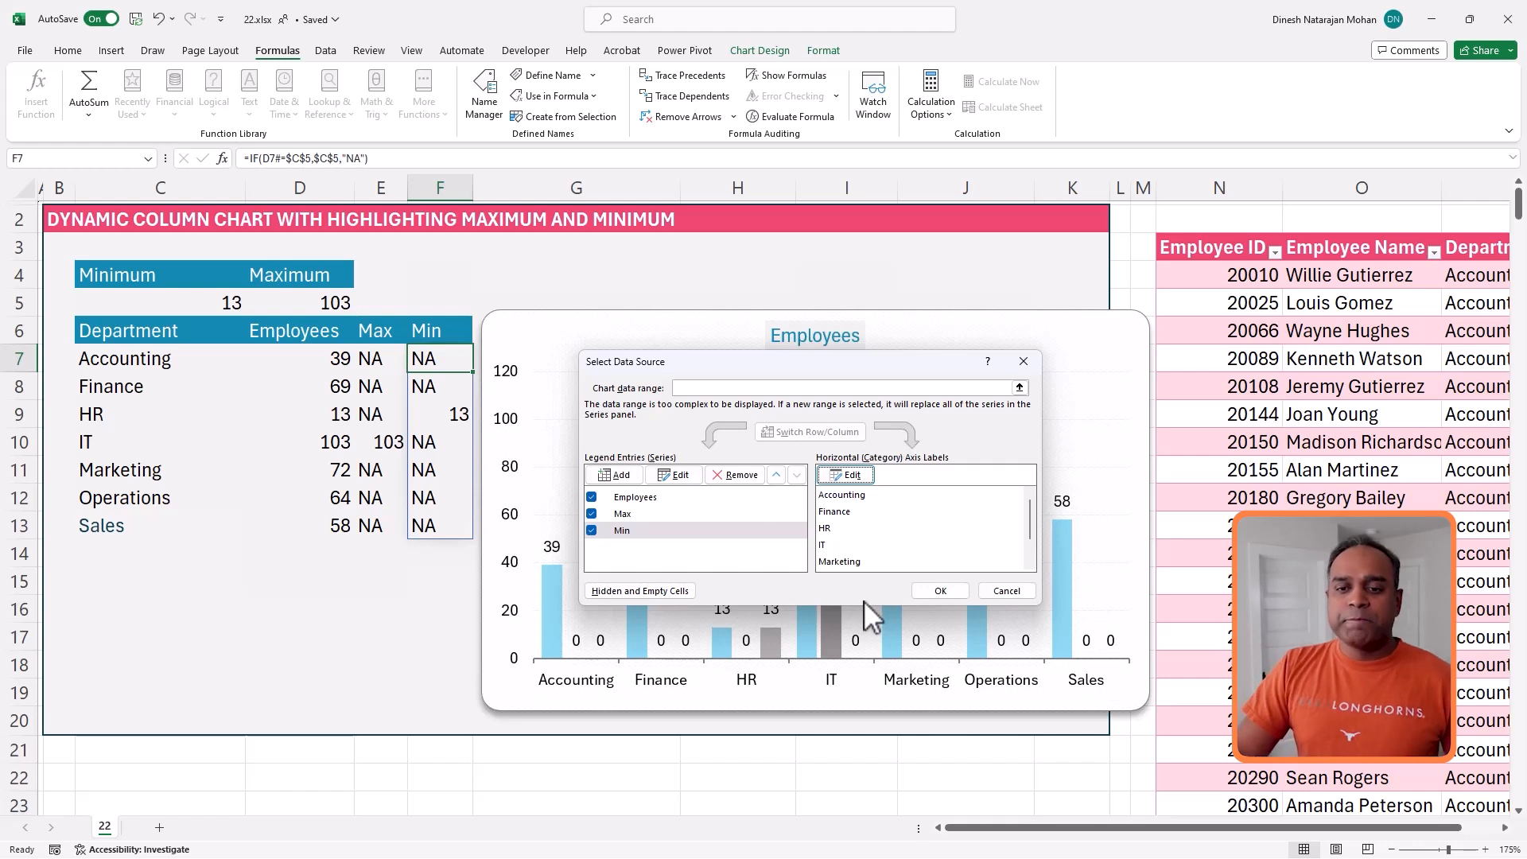
click(936, 590)
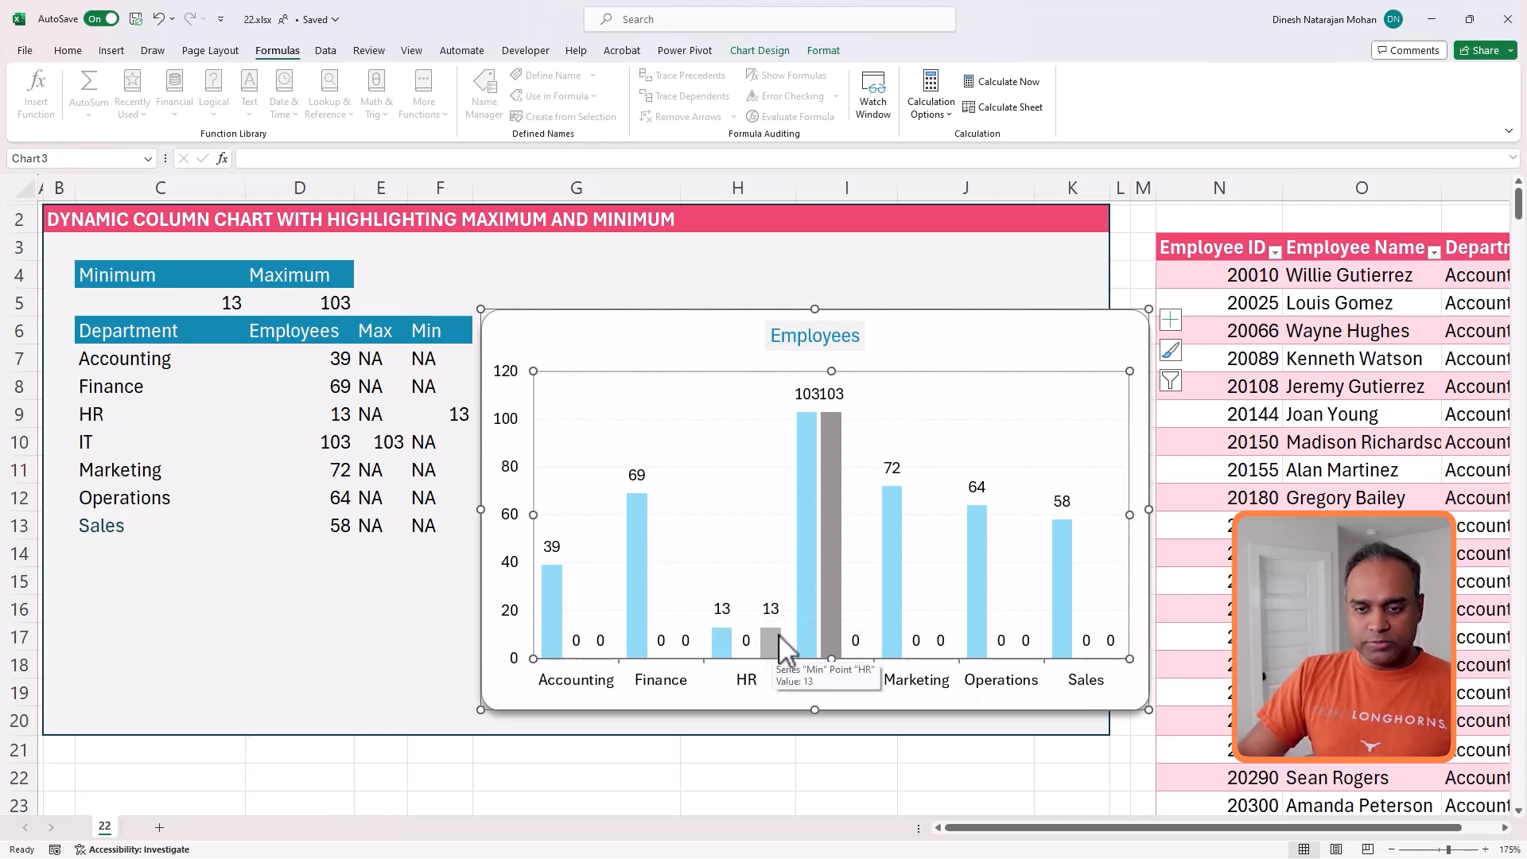
Step: Try a series overlap of 100% on the Max series and reduce it to 3% again
right_click(575, 641)
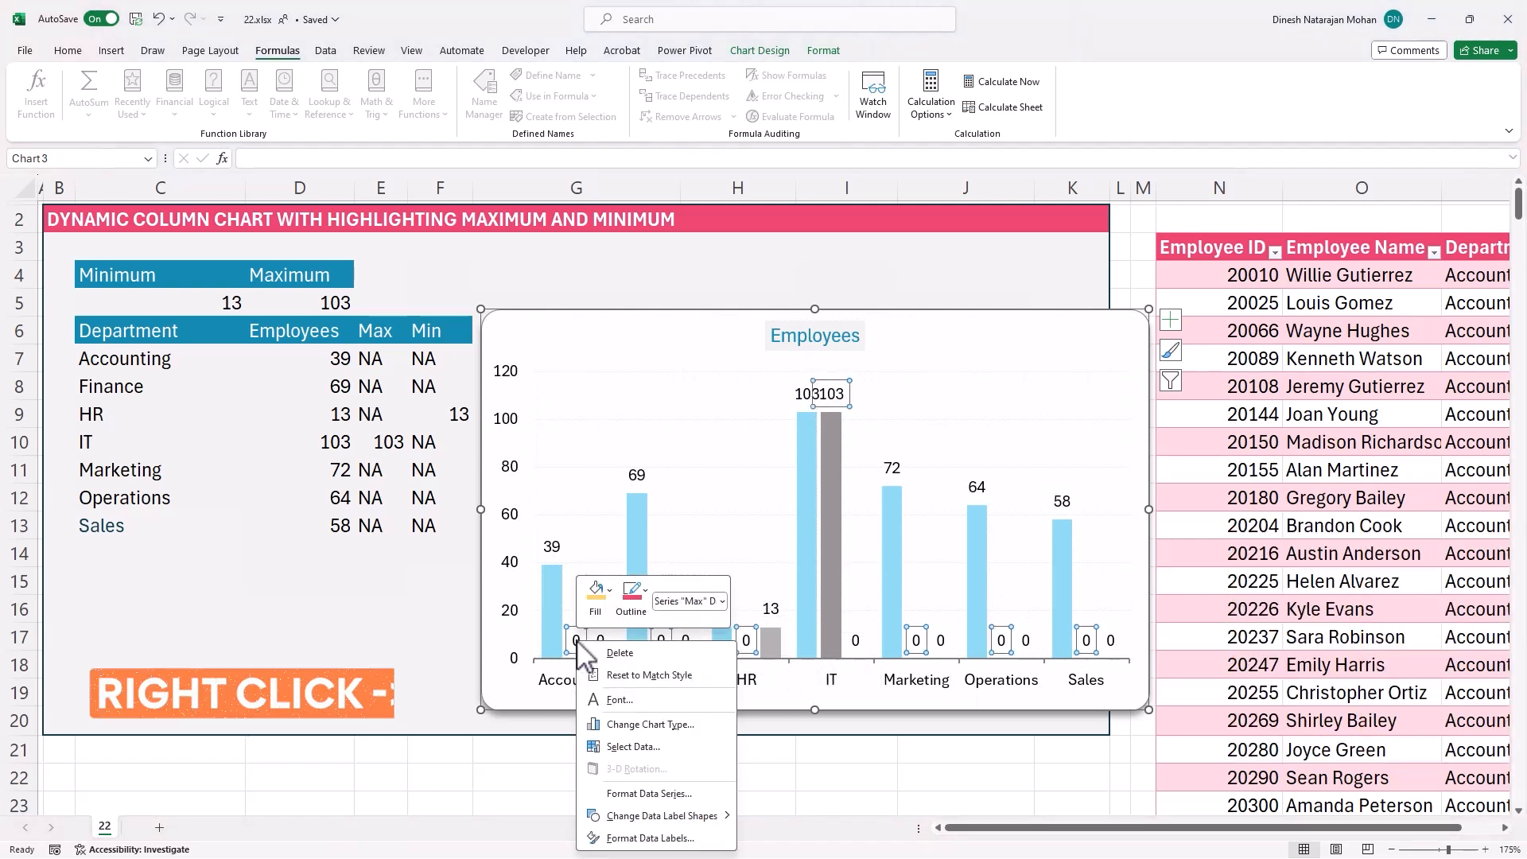
click(675, 794)
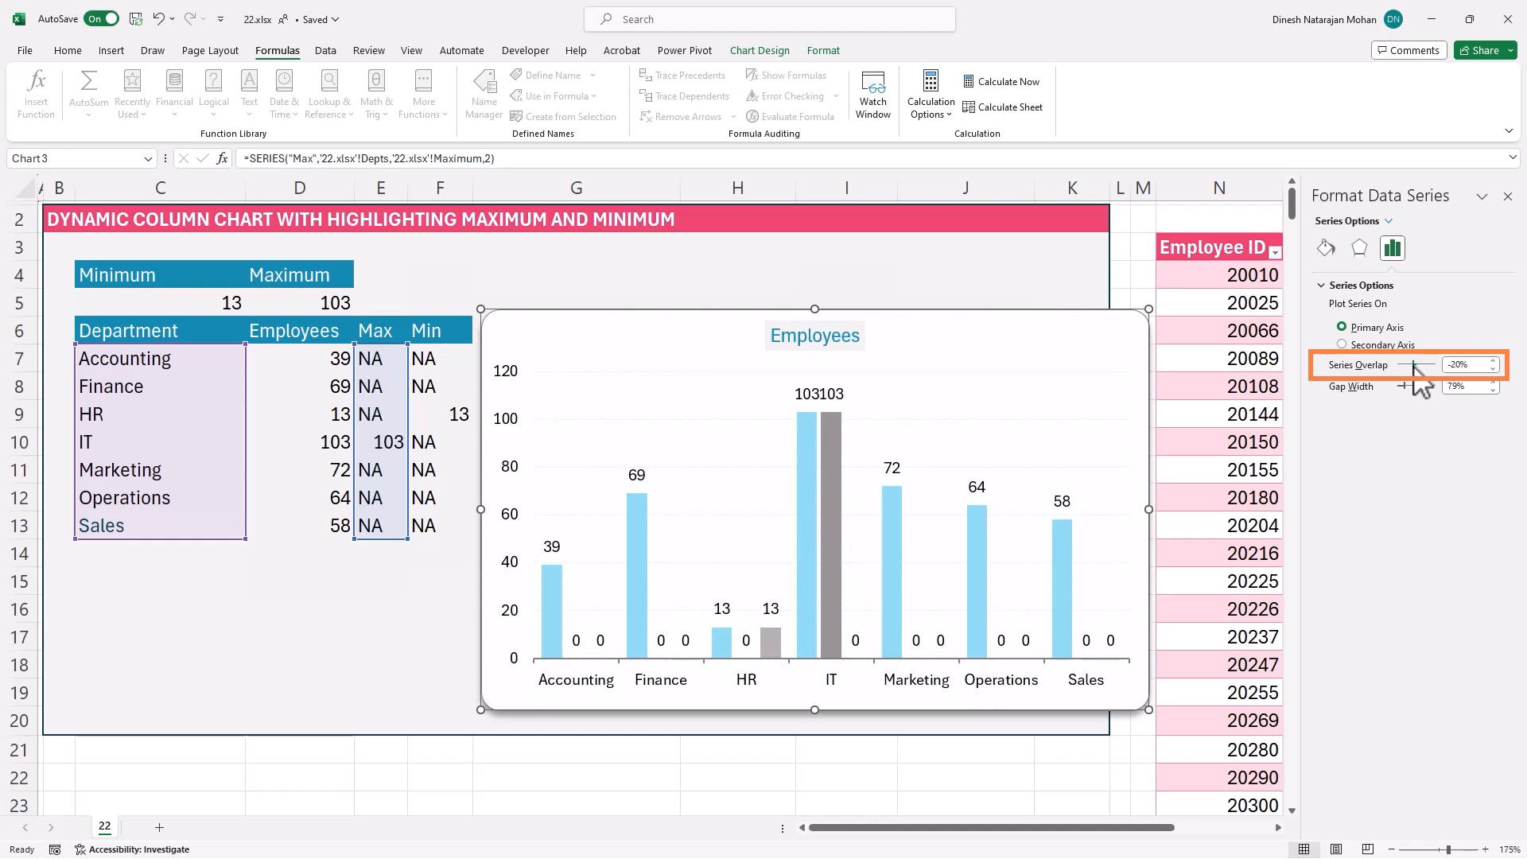
drag(1414, 366, 1436, 366)
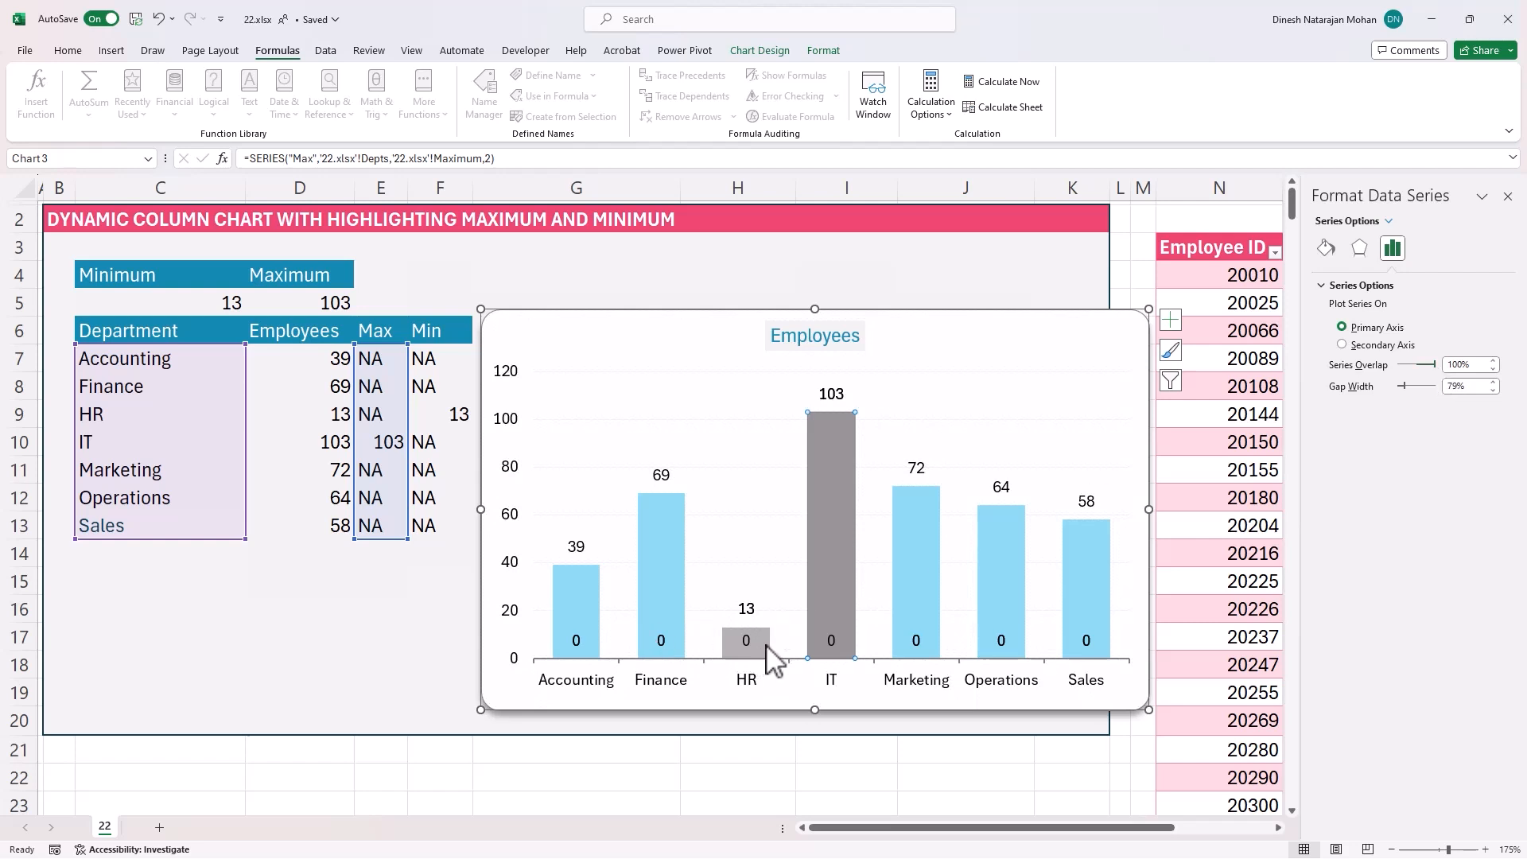
drag(1434, 365, 1416, 367)
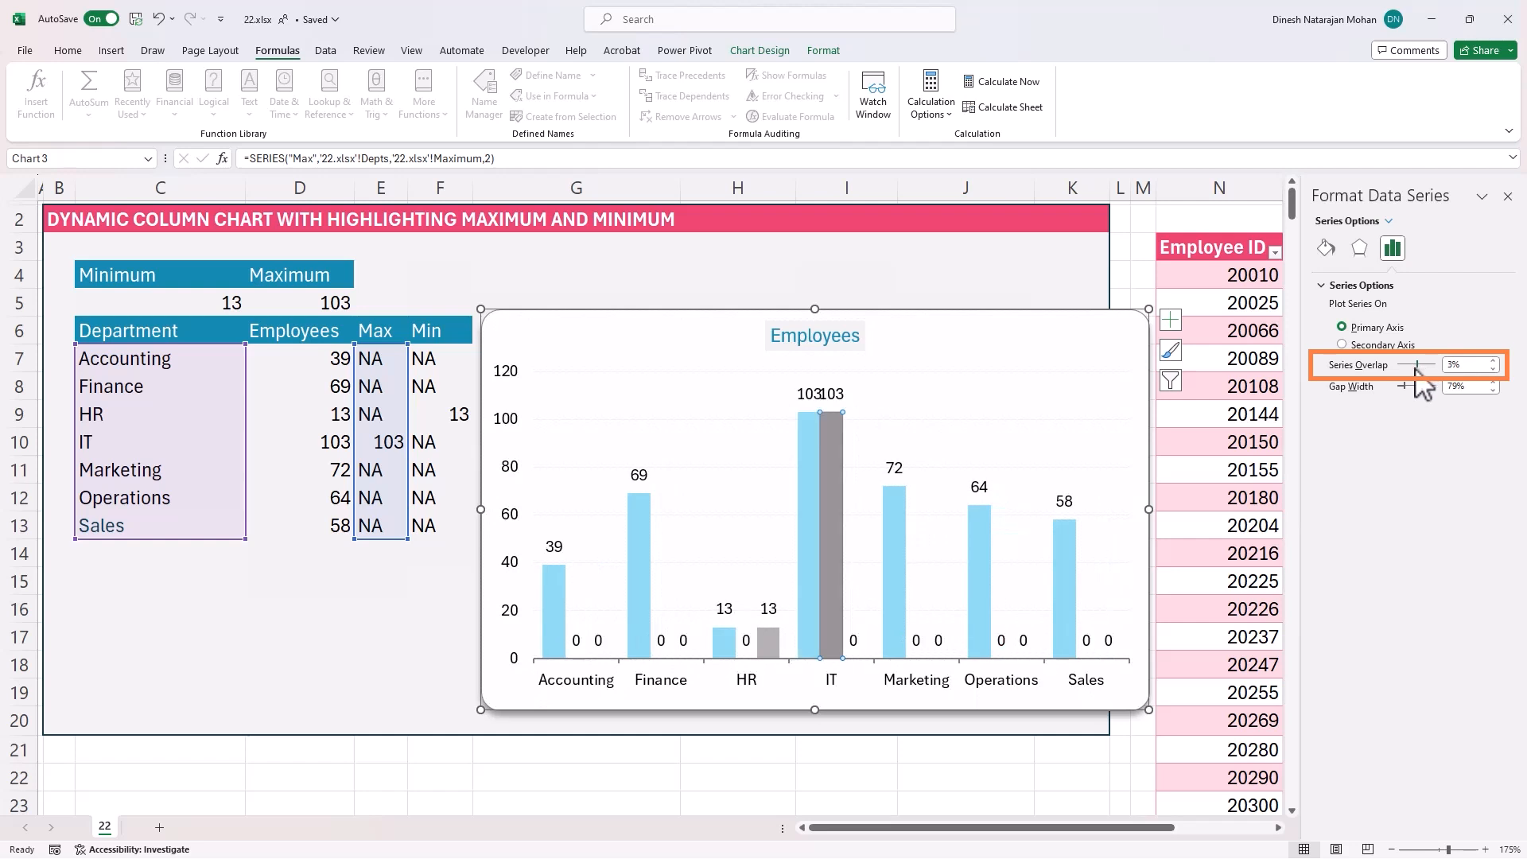
Step: Remove the value data labels from the Max series
click(576, 640)
right_click(576, 640)
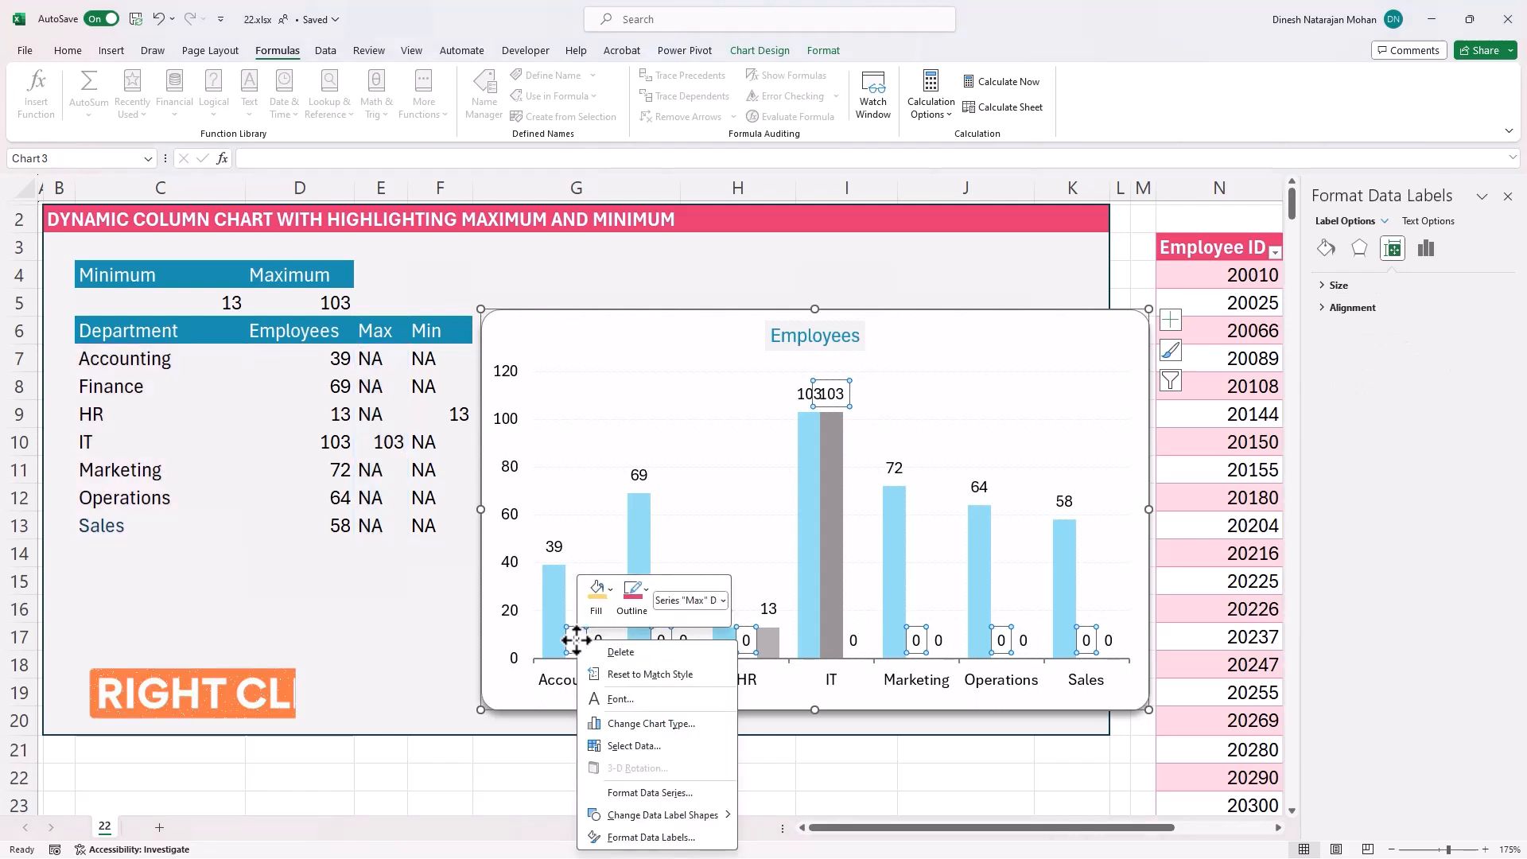
click(592, 829)
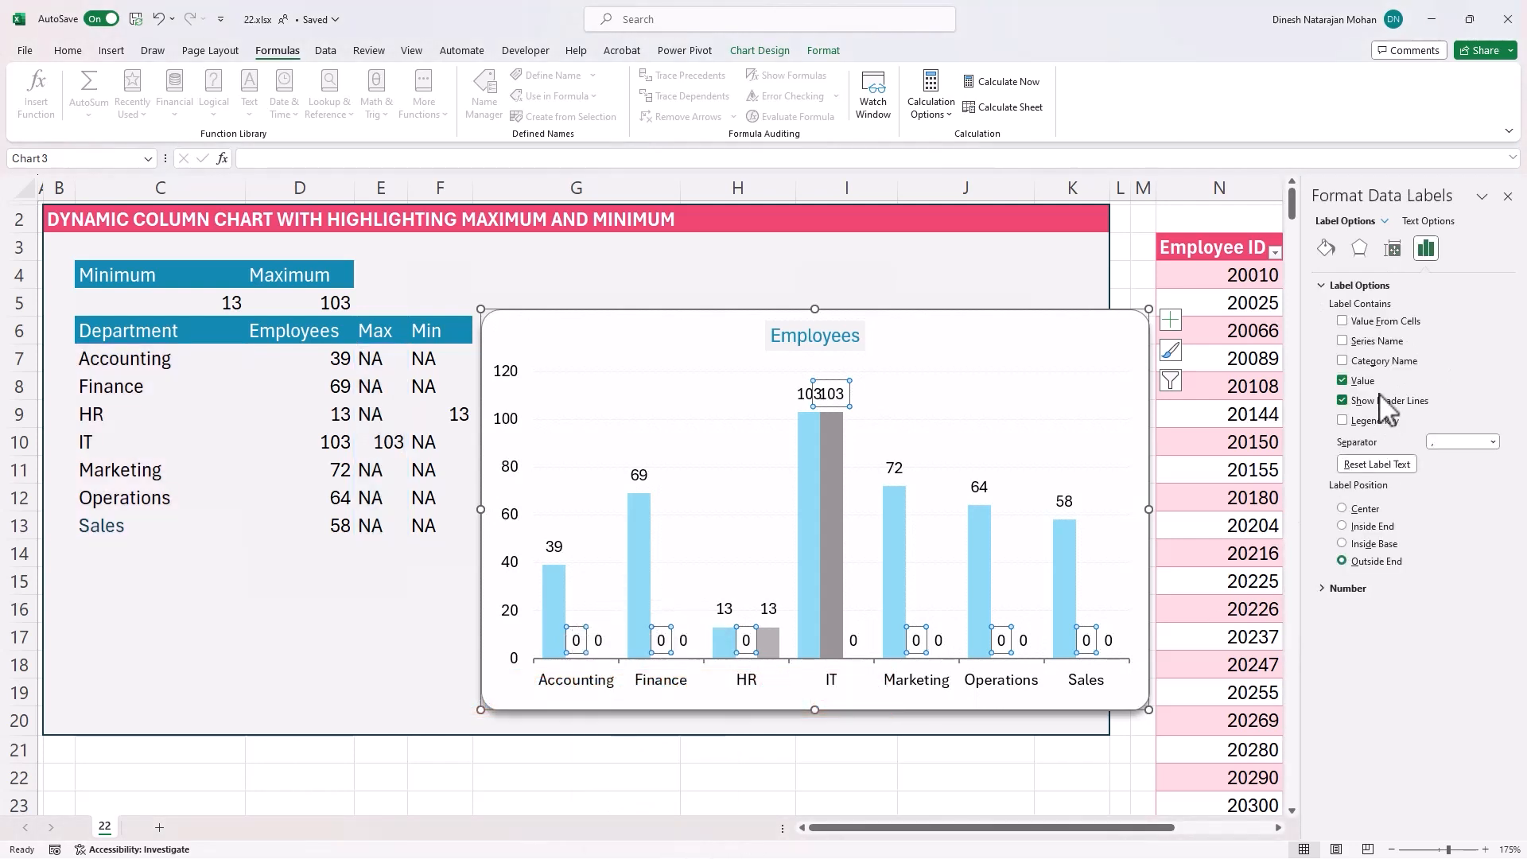
click(1342, 380)
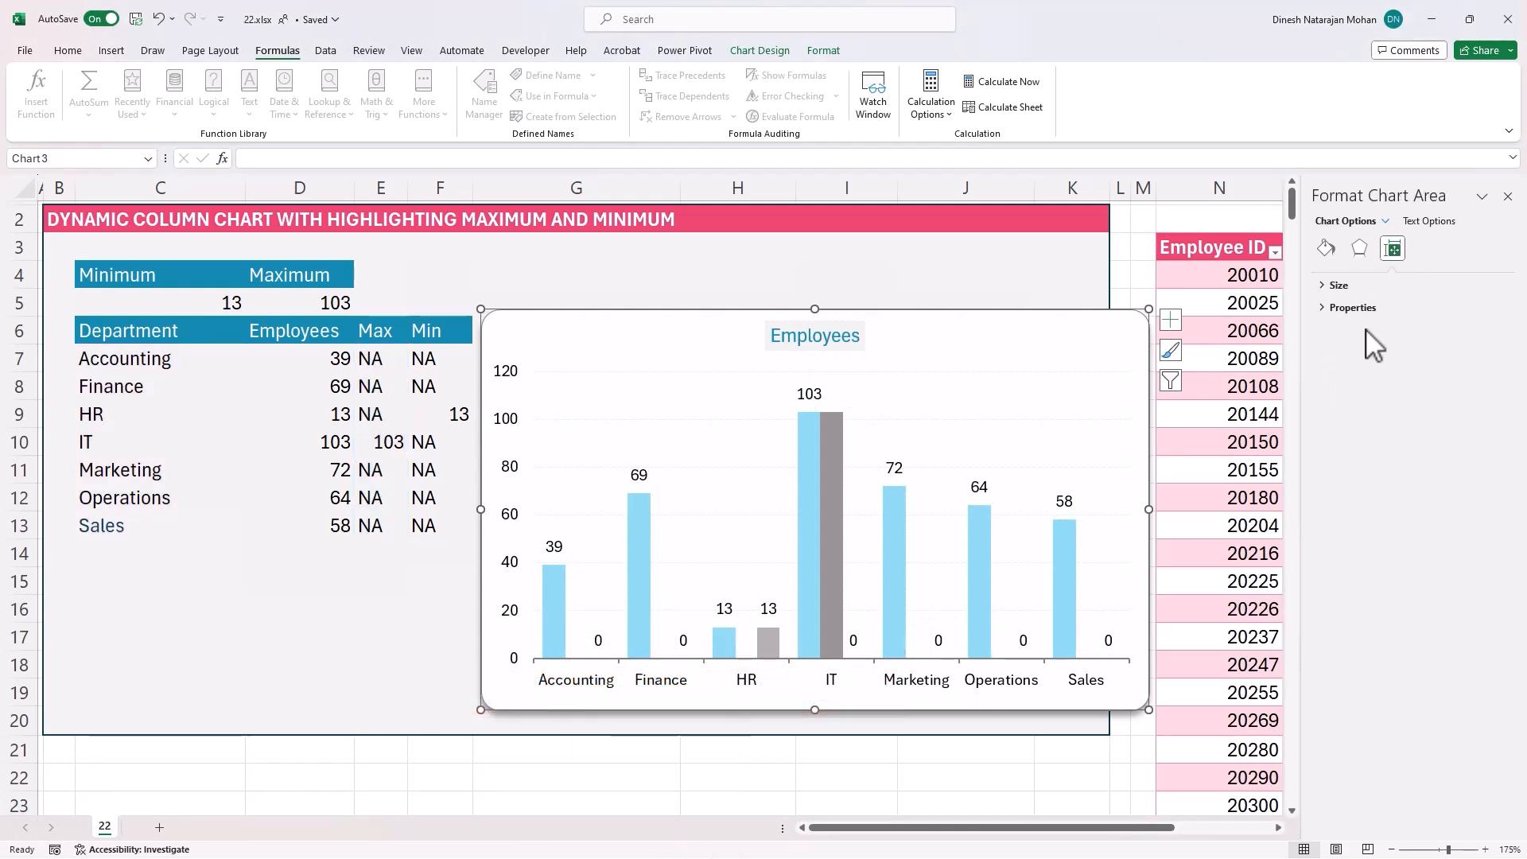
Step: Set the series overlap of the Max series to 100% so the columns stack on the same position
click(1385, 221)
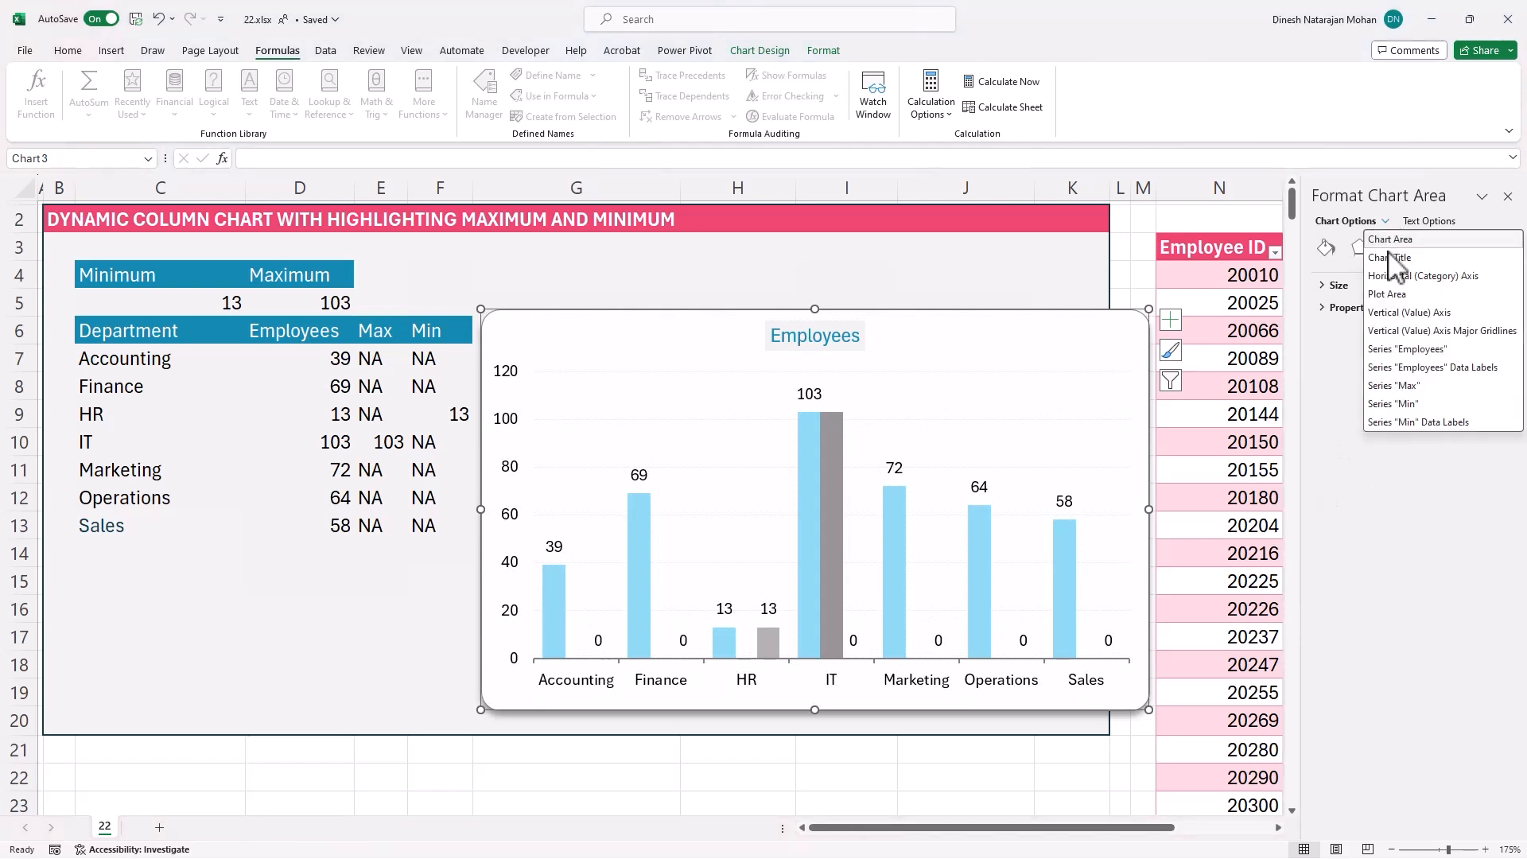
click(1426, 387)
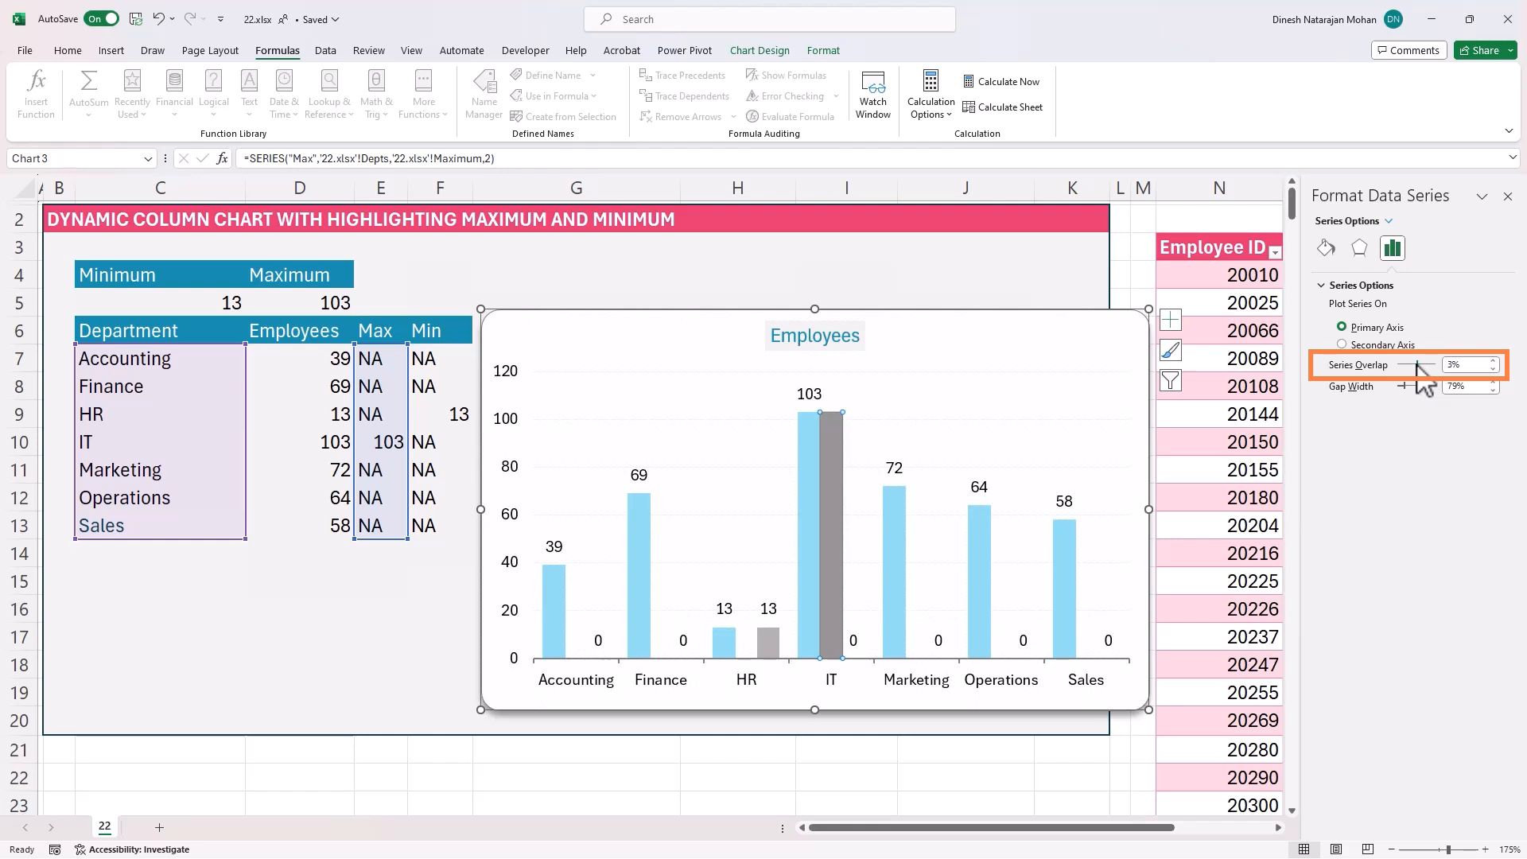
drag(1435, 366, 1439, 365)
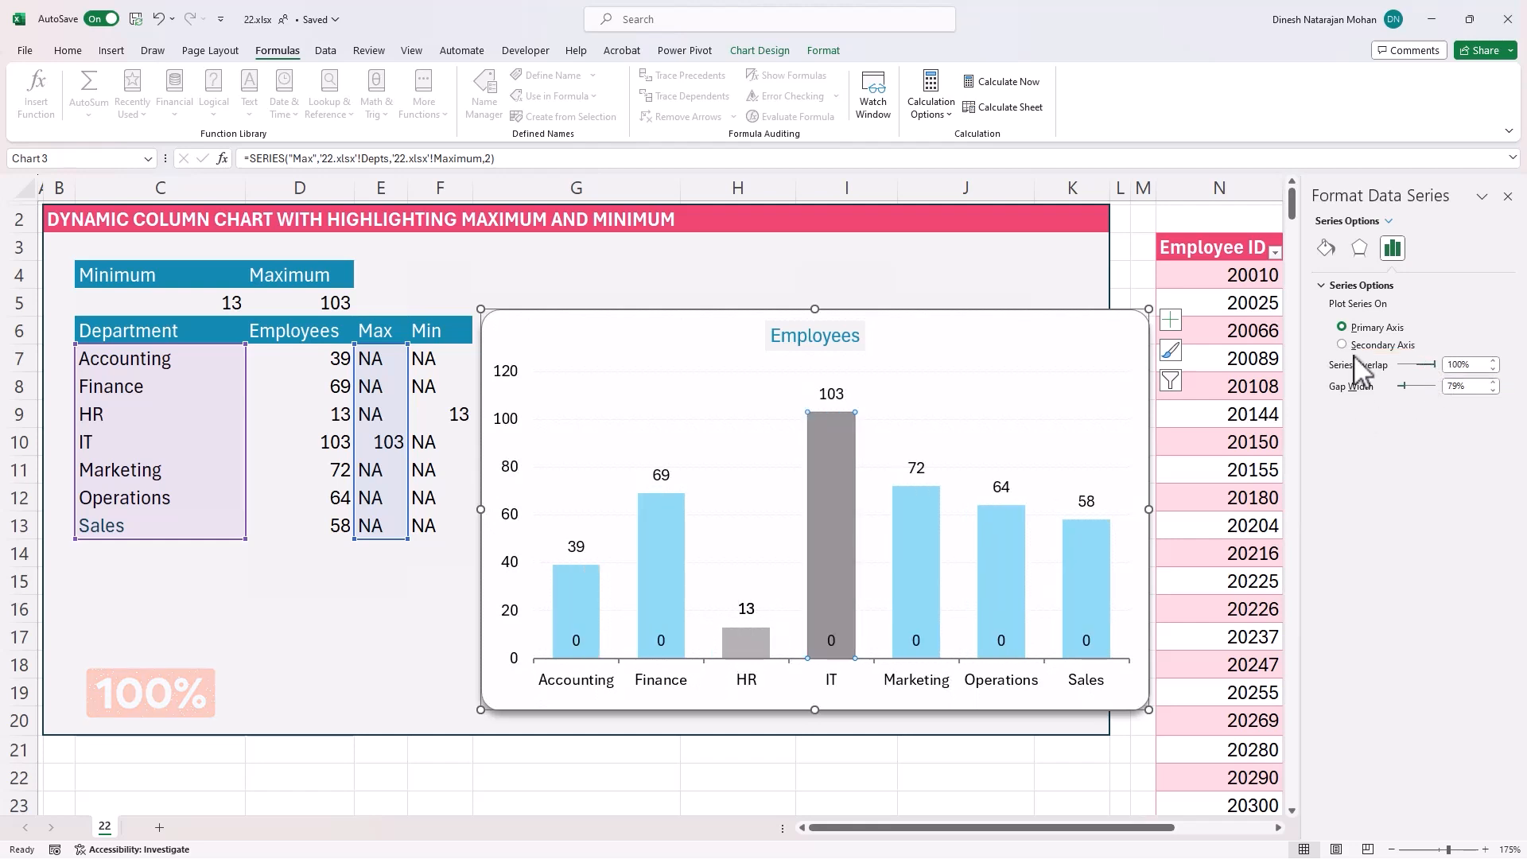
Step: Give the Min series a solid fill in the light pink theme color
click(1390, 222)
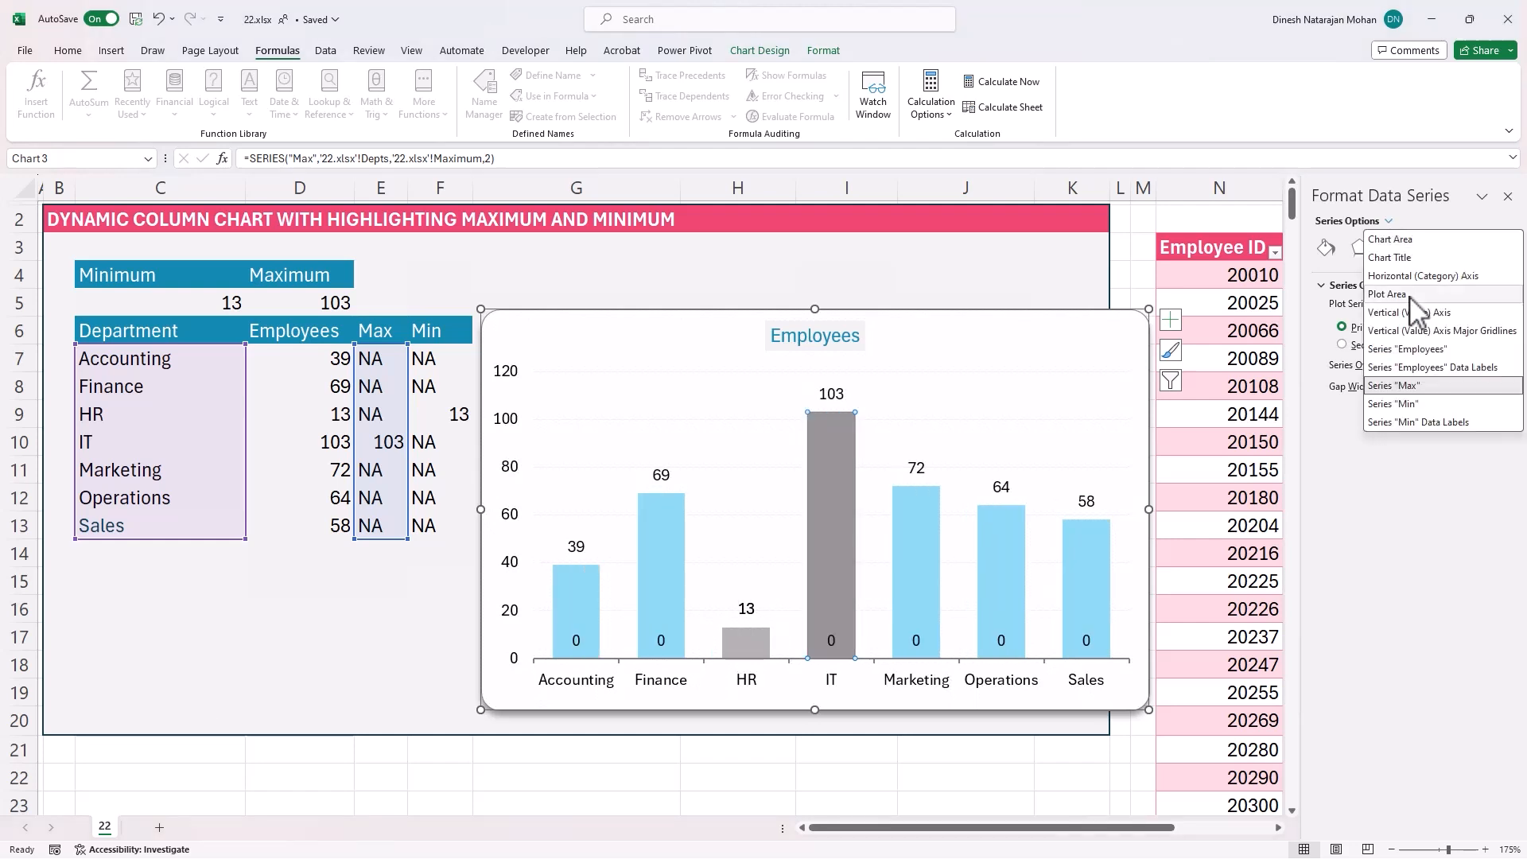
click(1410, 402)
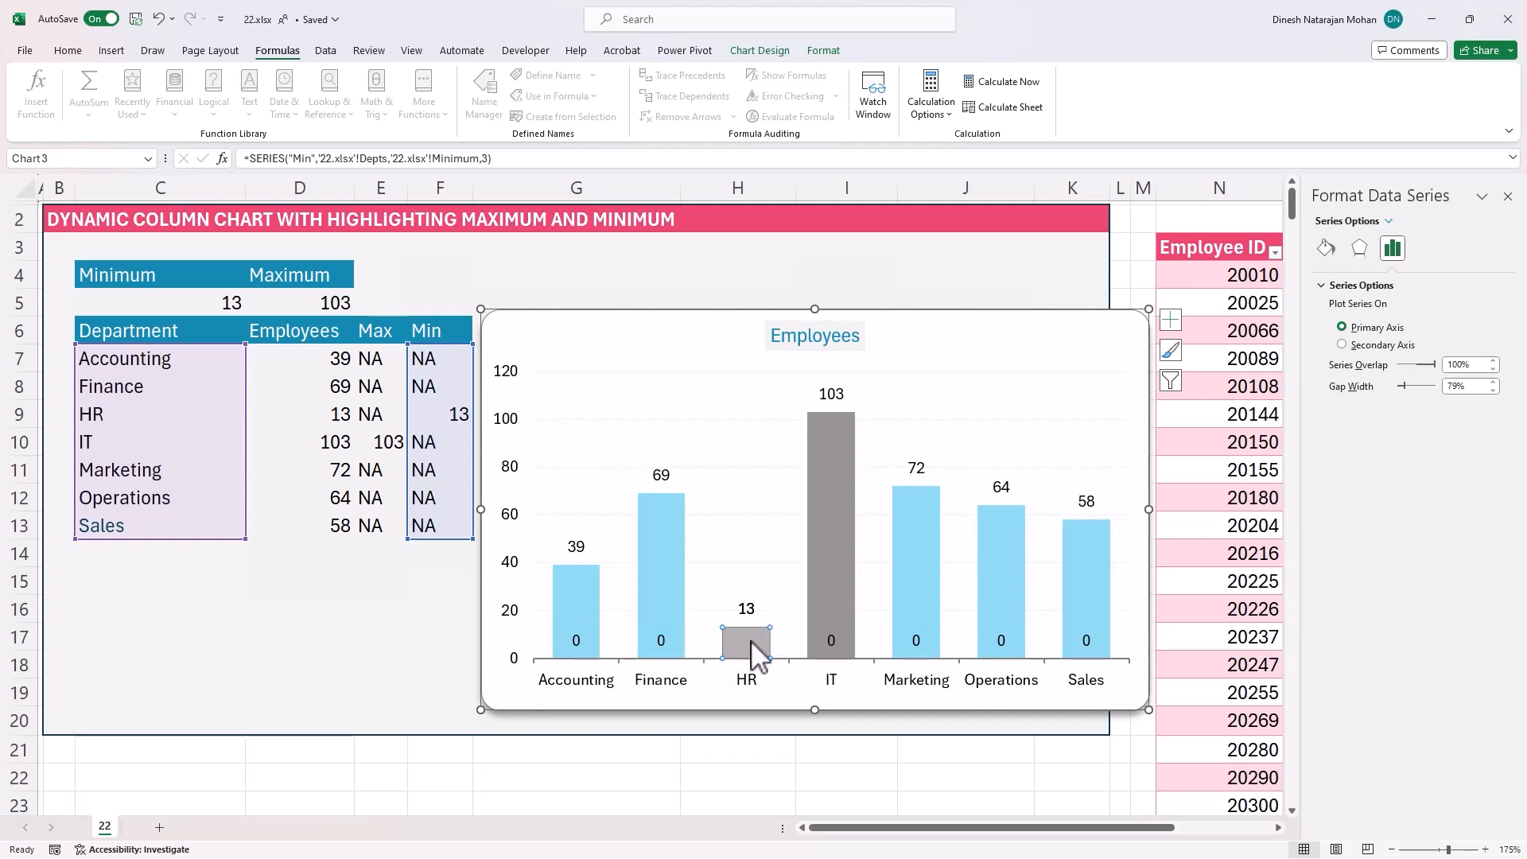
click(1389, 220)
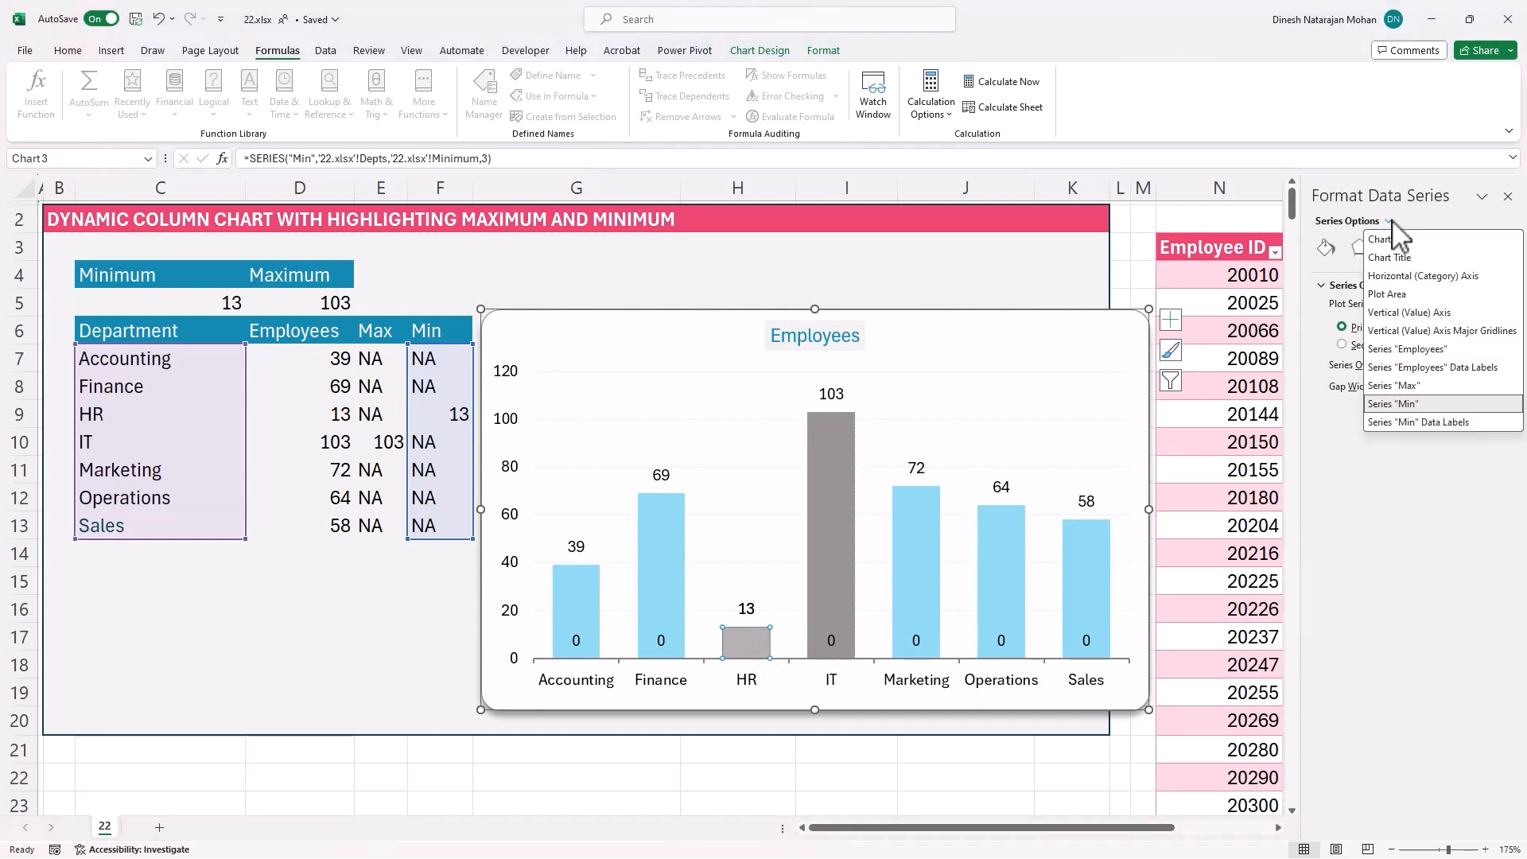
click(1404, 403)
click(1324, 248)
click(1331, 286)
click(1358, 328)
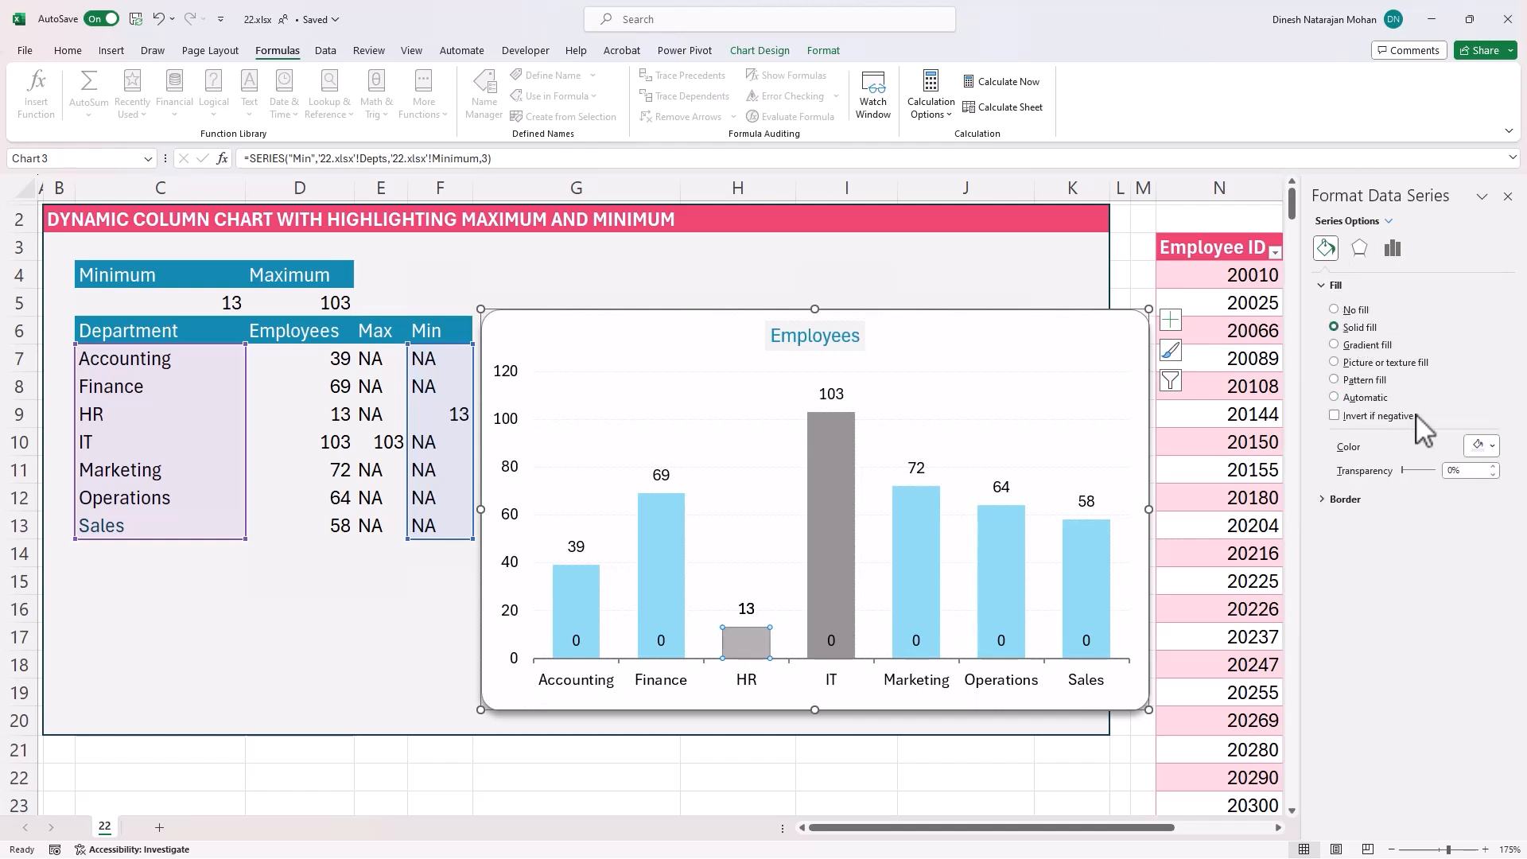
click(1479, 446)
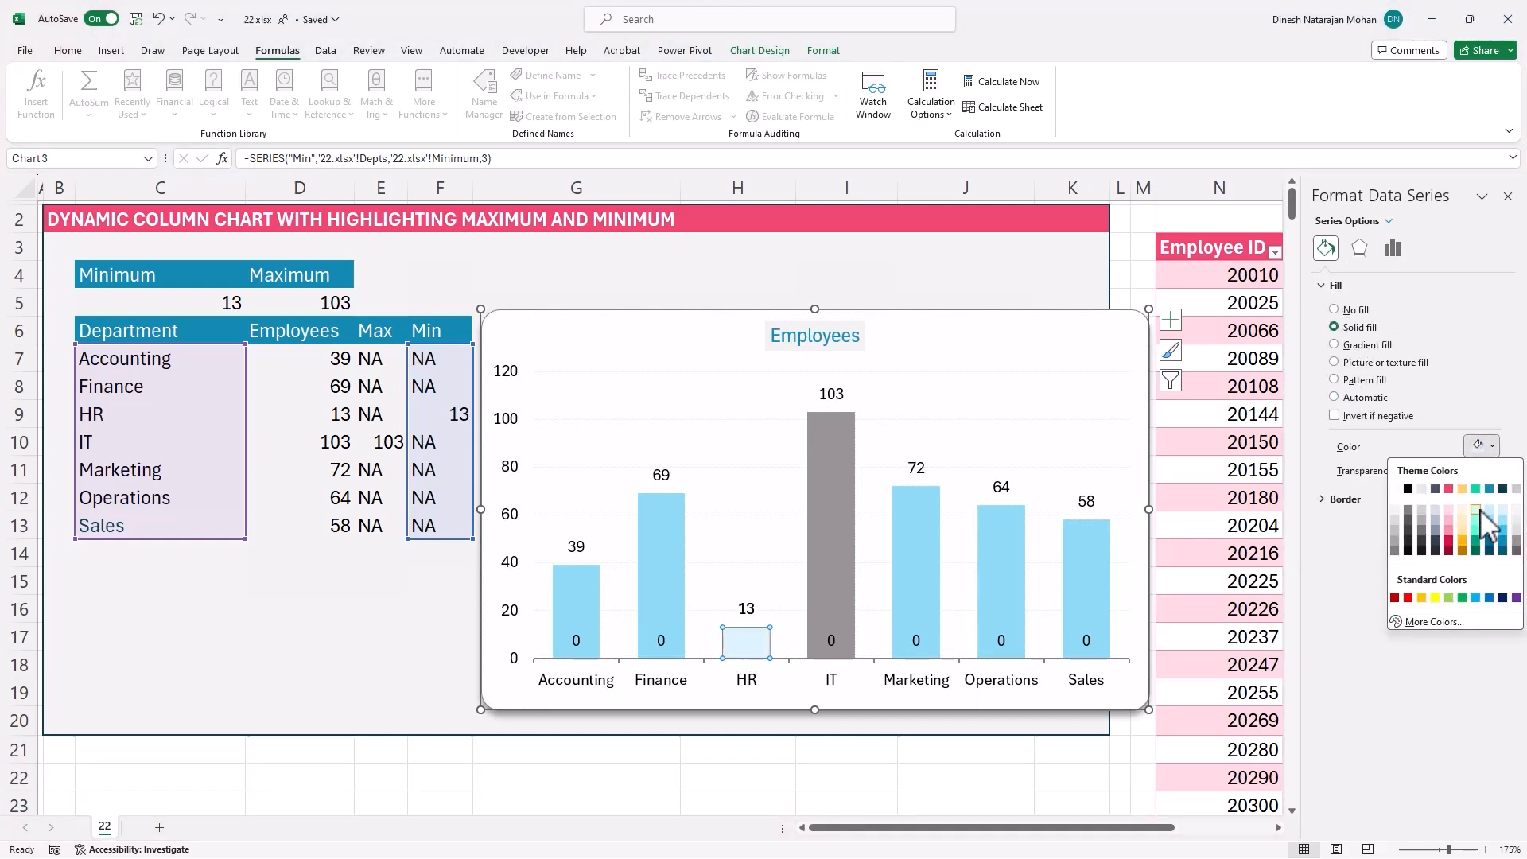
click(1451, 513)
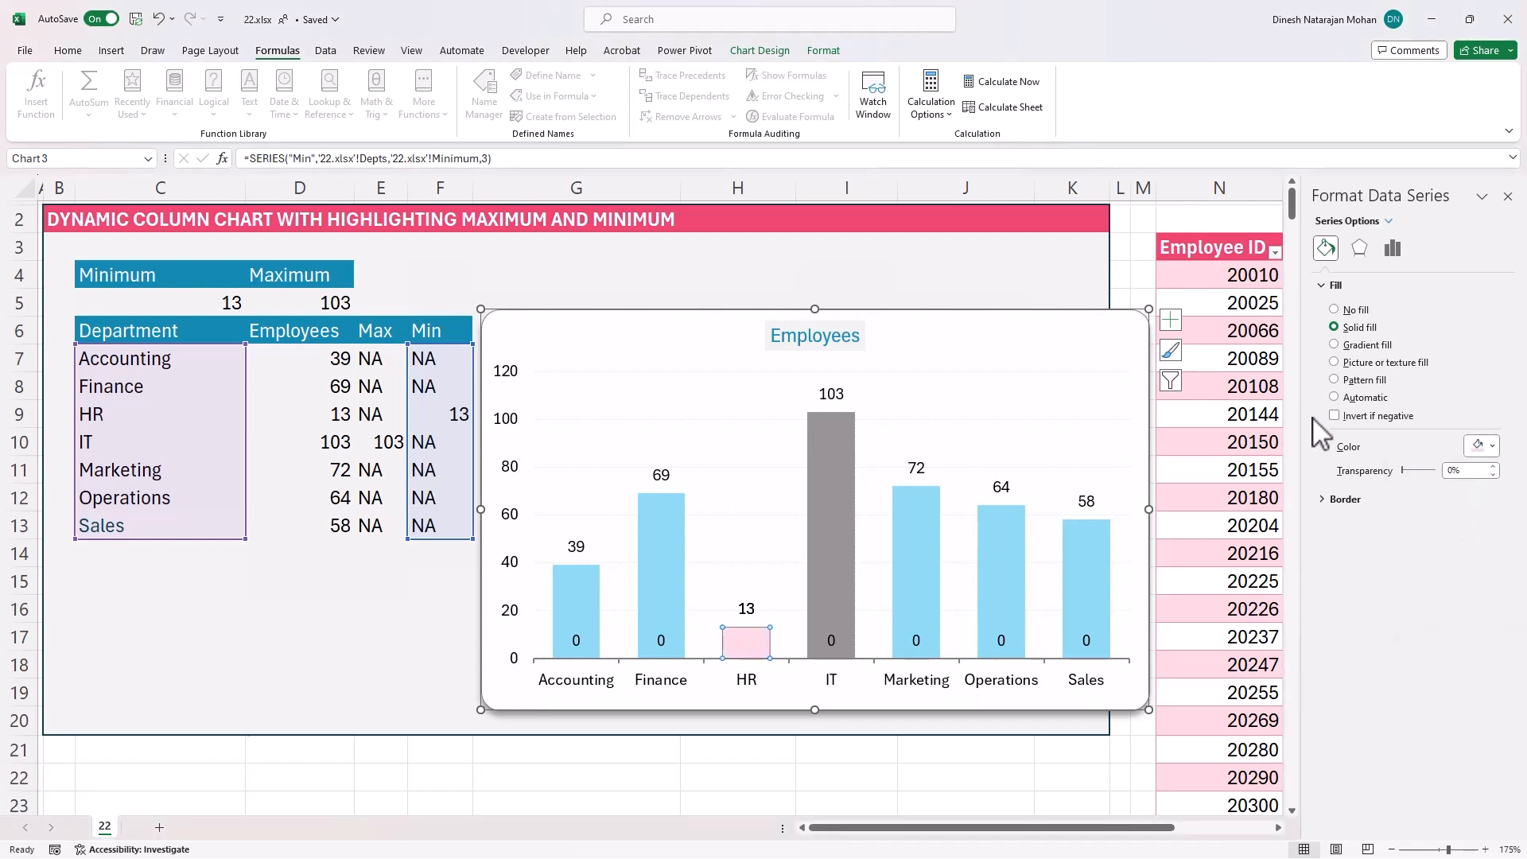
Step: Give the Max series a solid fill in the light green theme color
click(1388, 221)
click(1403, 384)
click(1334, 327)
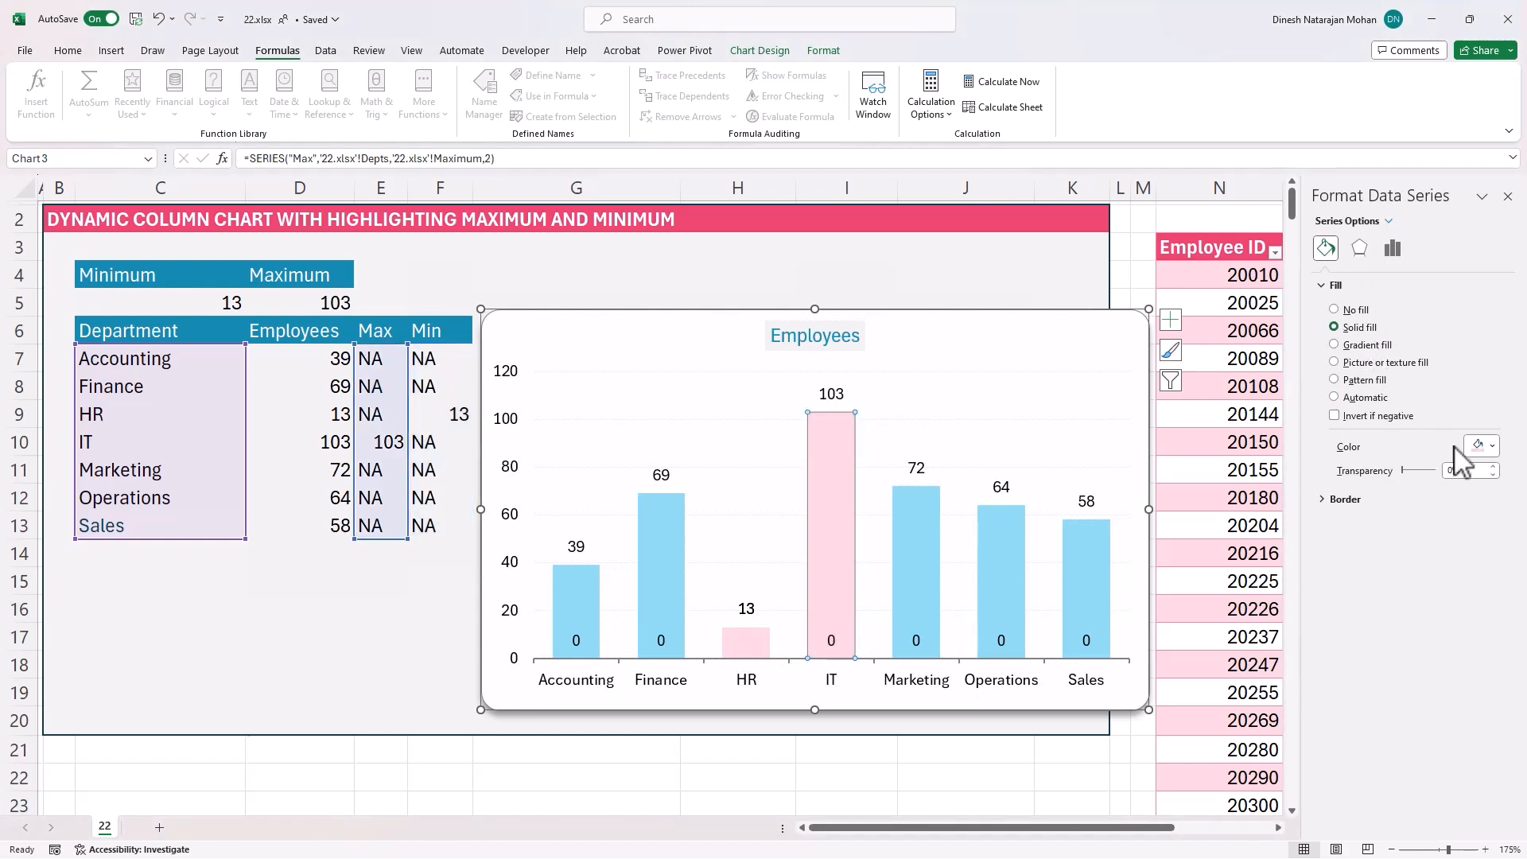
click(1481, 445)
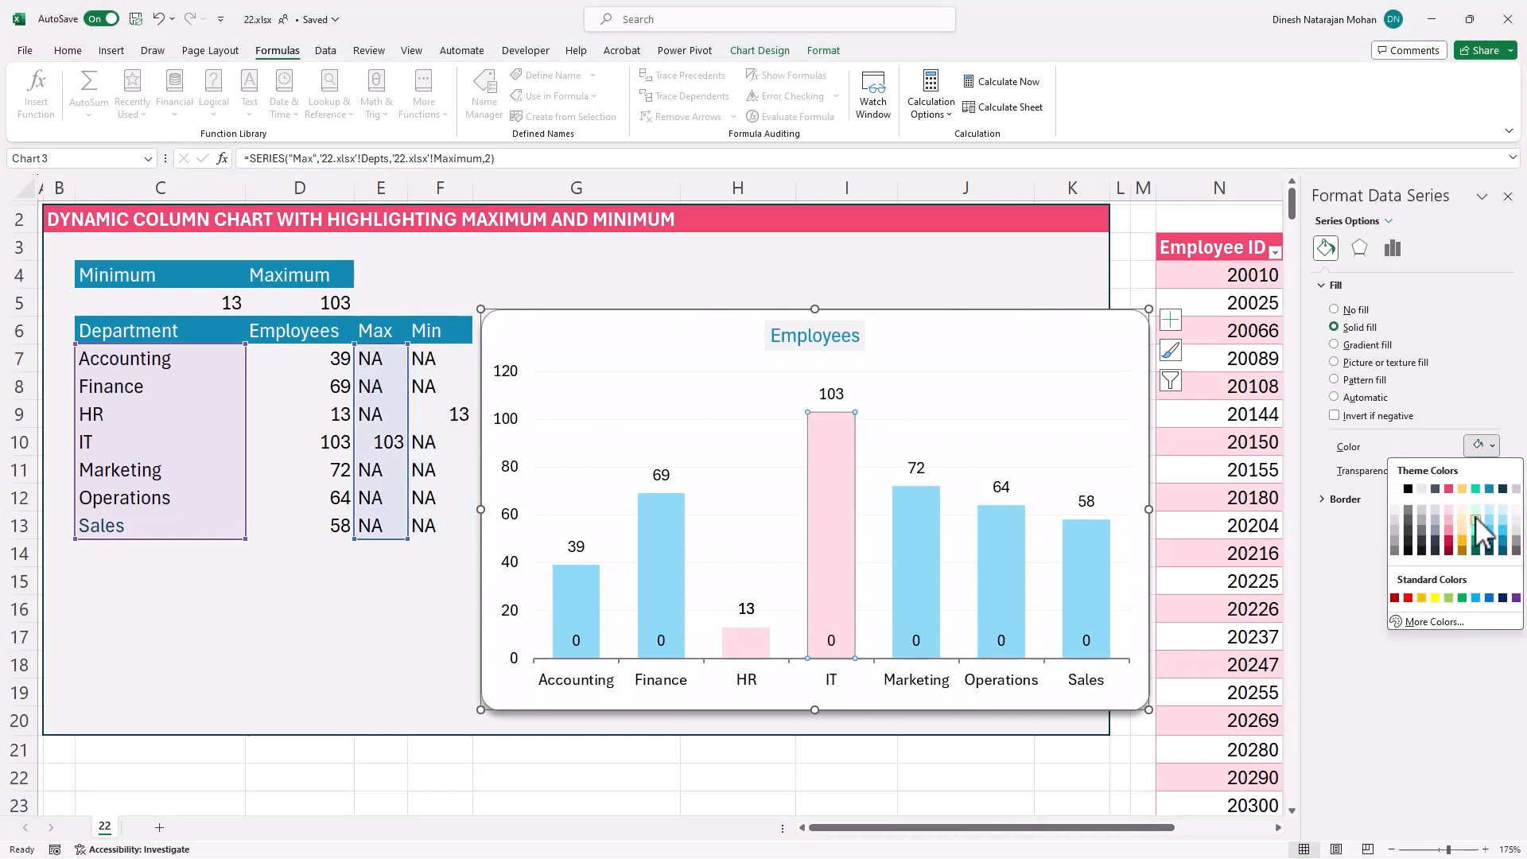
click(1478, 511)
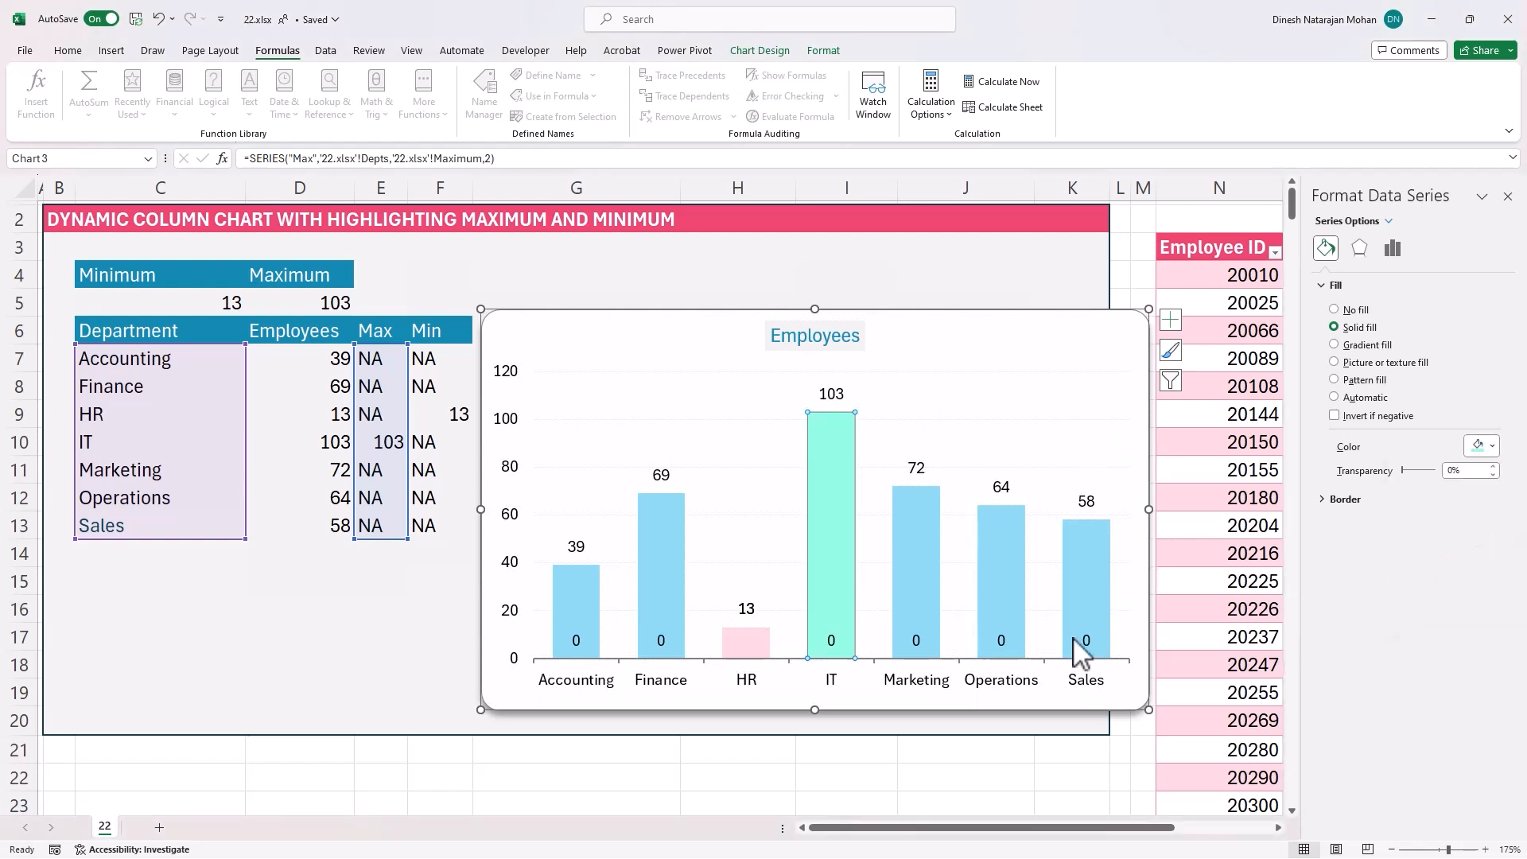
Step: Remove the value data labels from the Min series
click(831, 640)
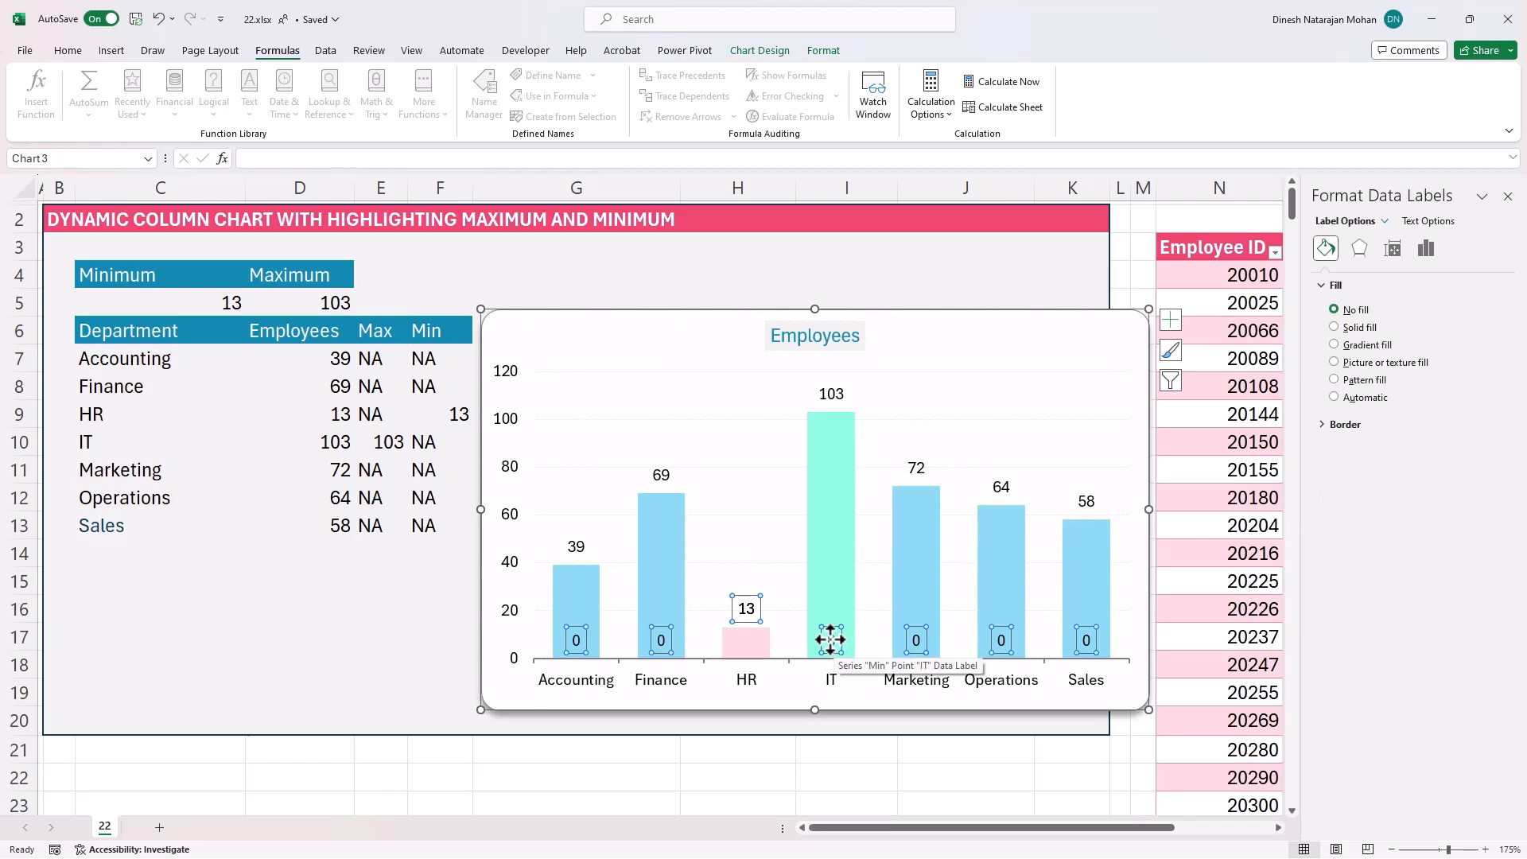
right_click(831, 640)
click(924, 833)
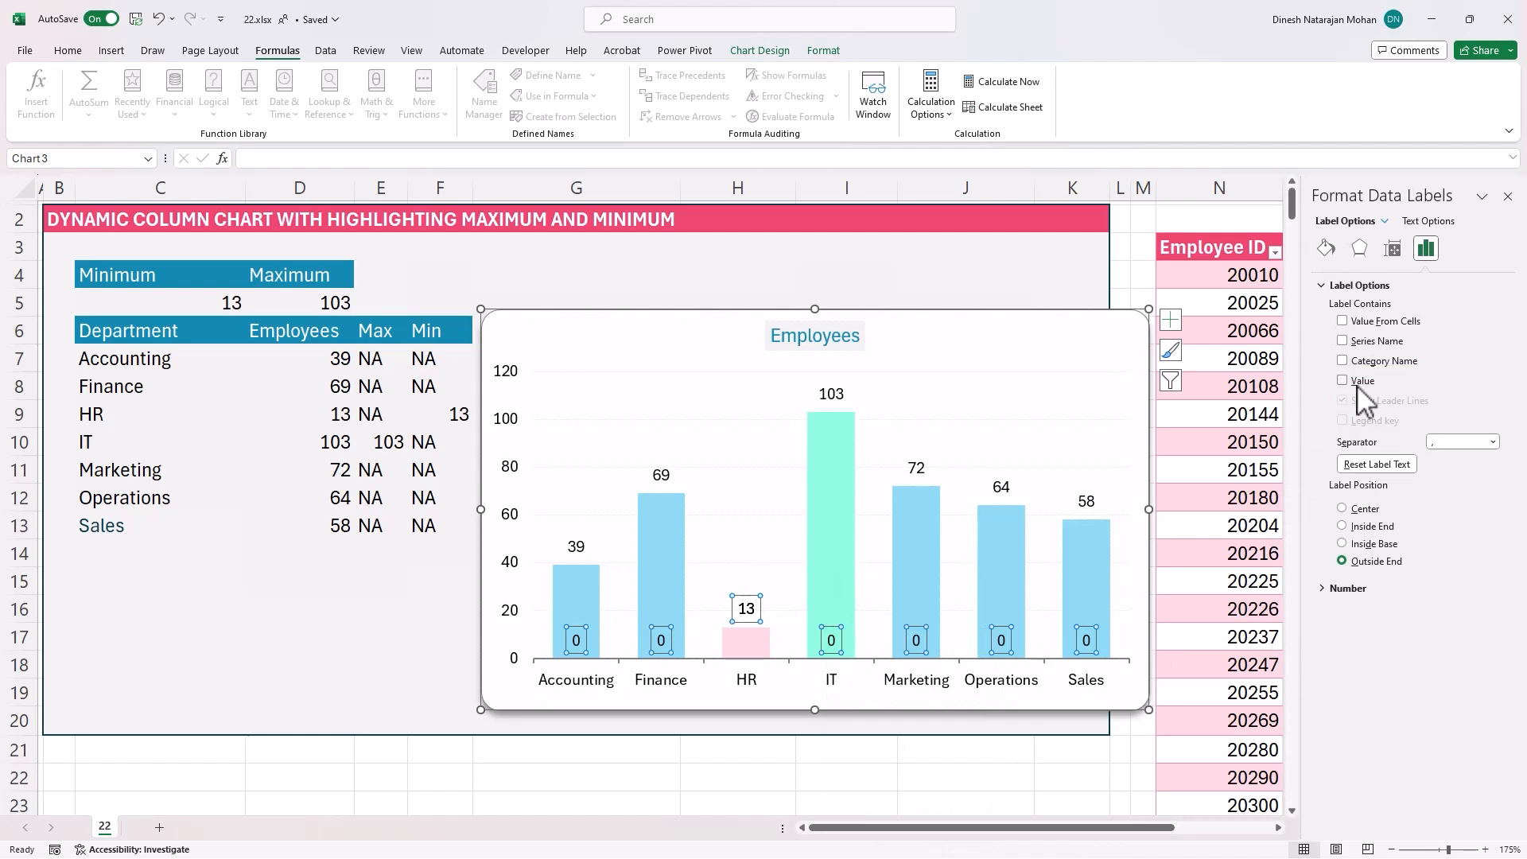
click(1358, 388)
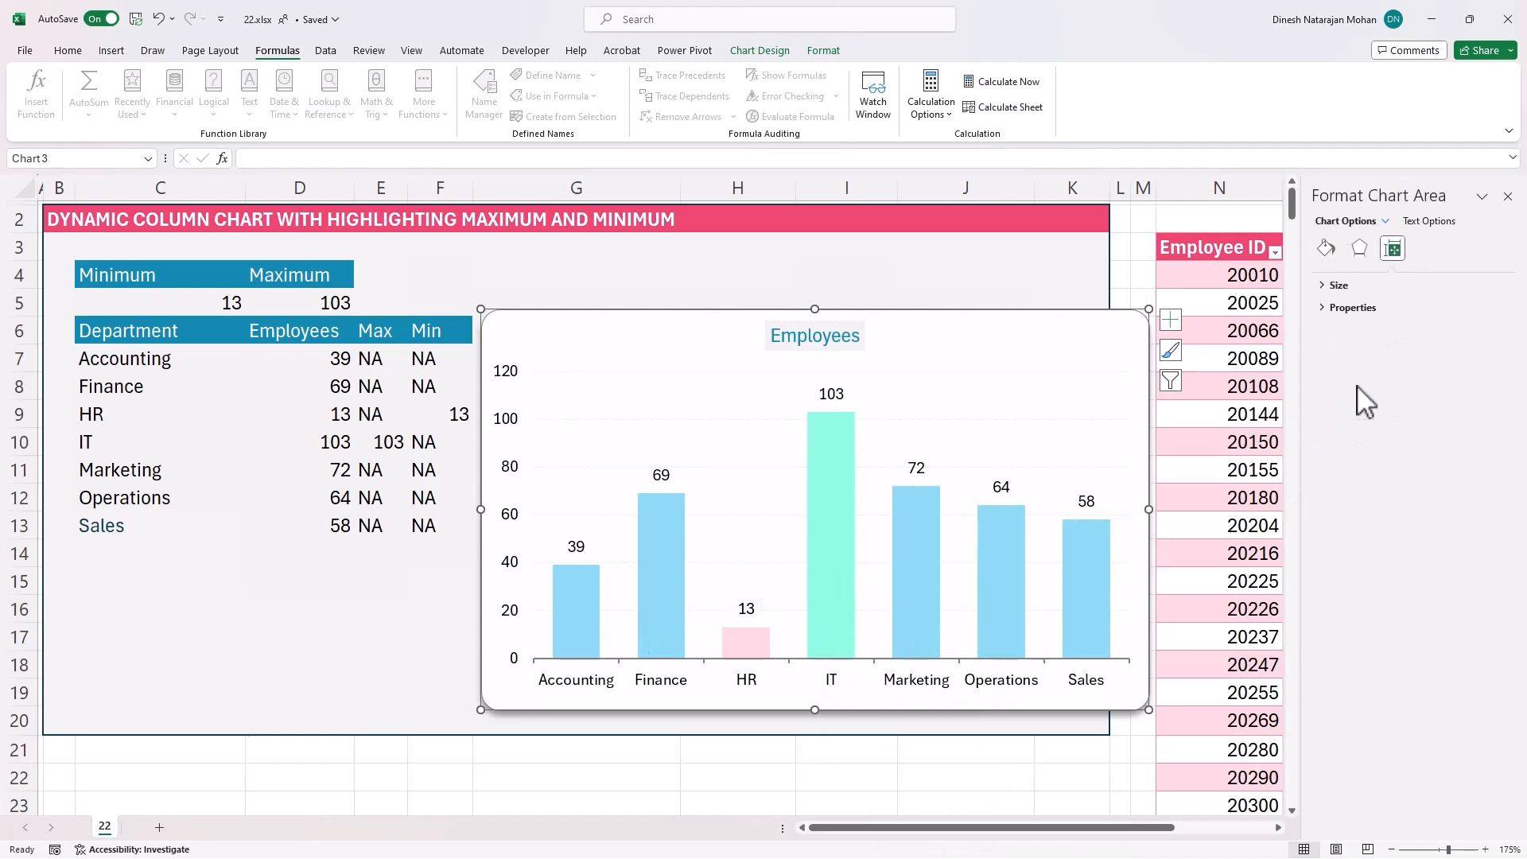
Step: Compare the Employees data labels and highlighted columns in the chart with the employee counts in the table
click(843, 394)
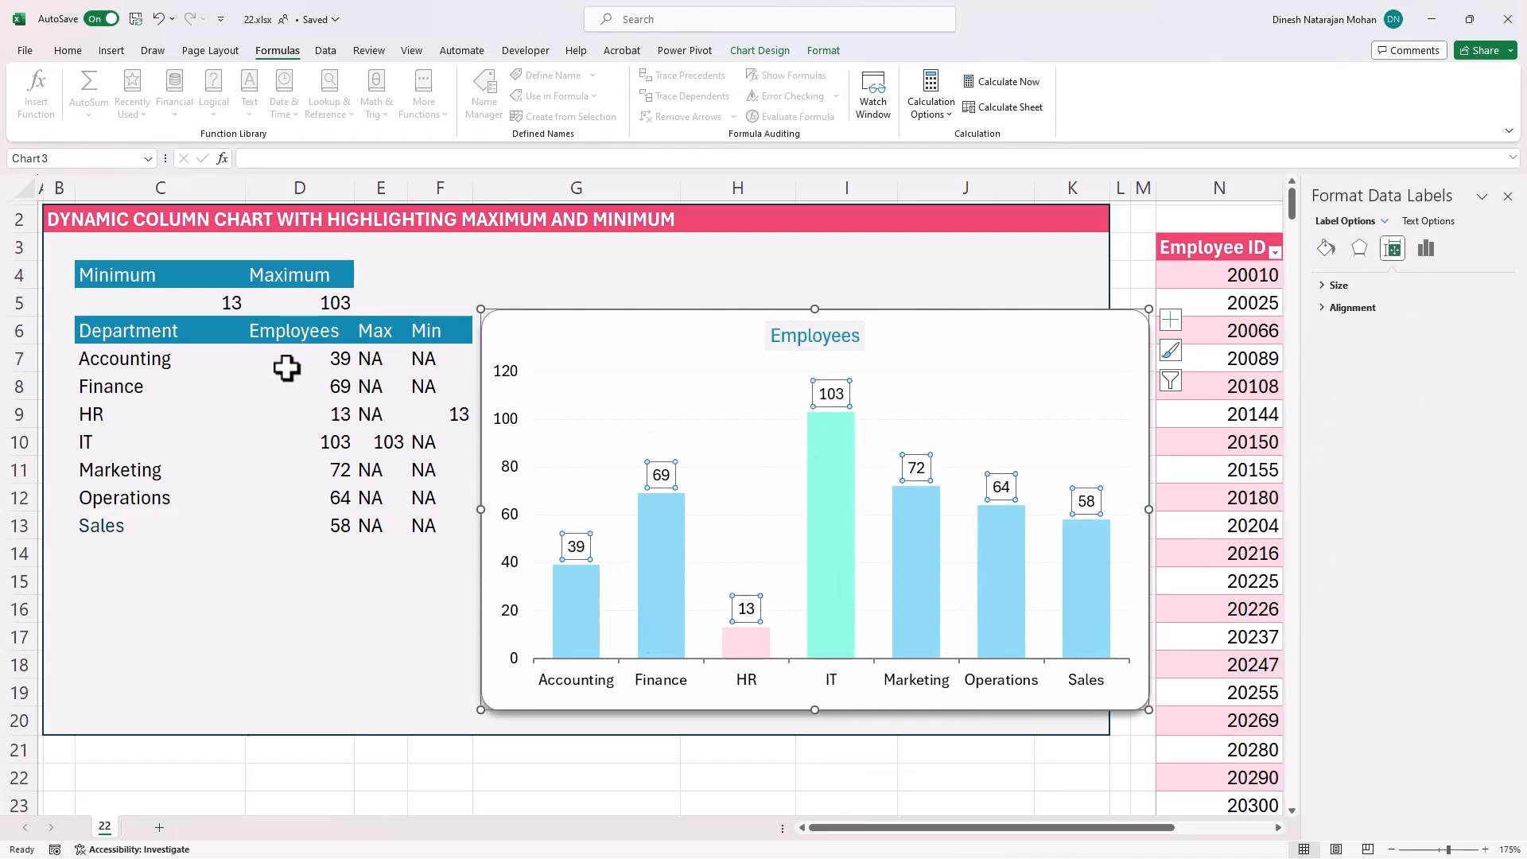
drag(317, 356, 322, 535)
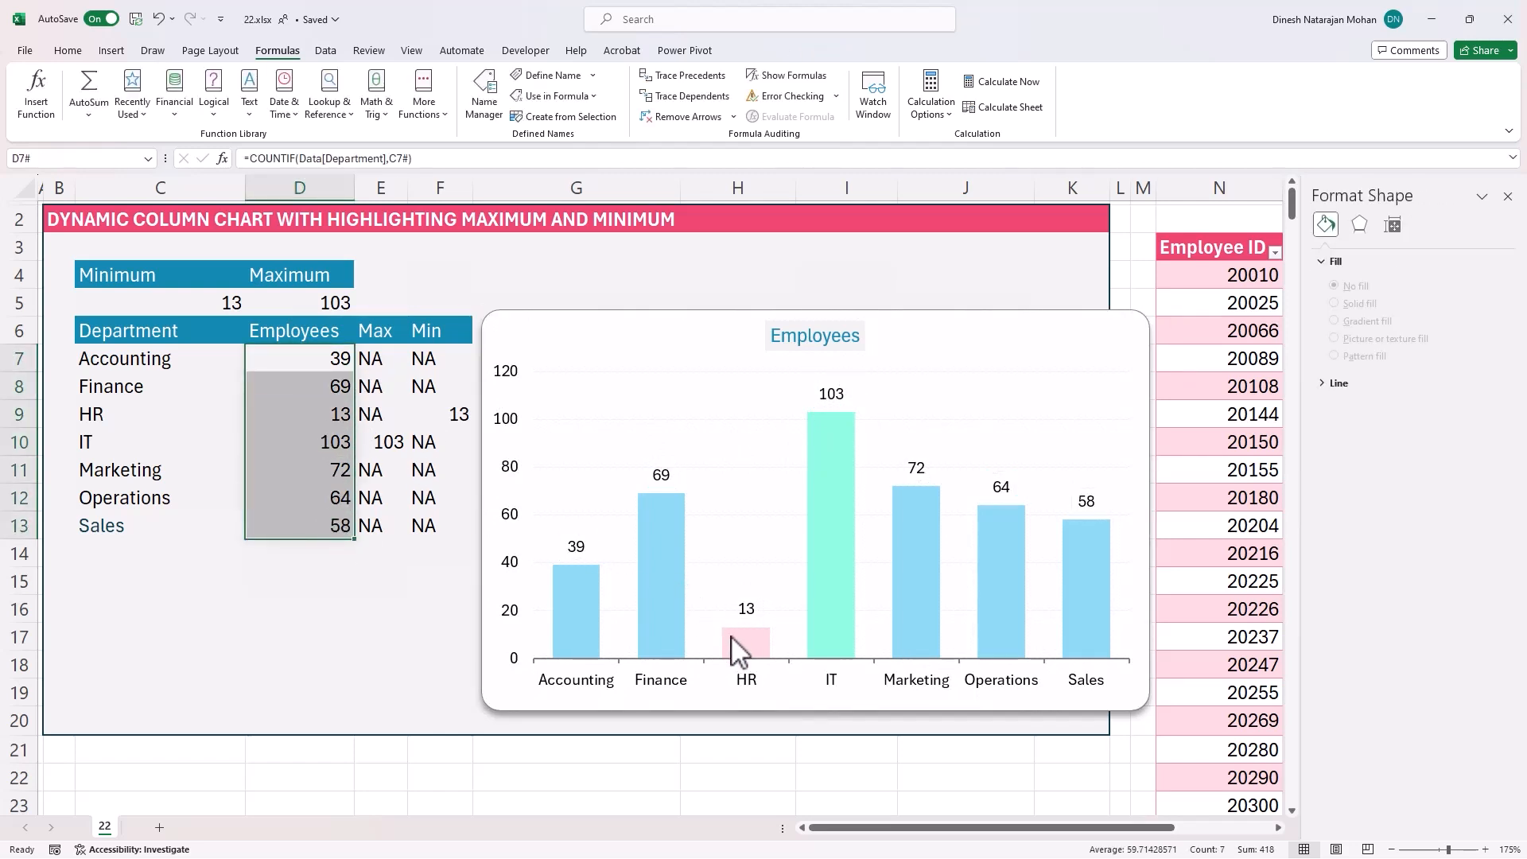
mouse_move(737, 642)
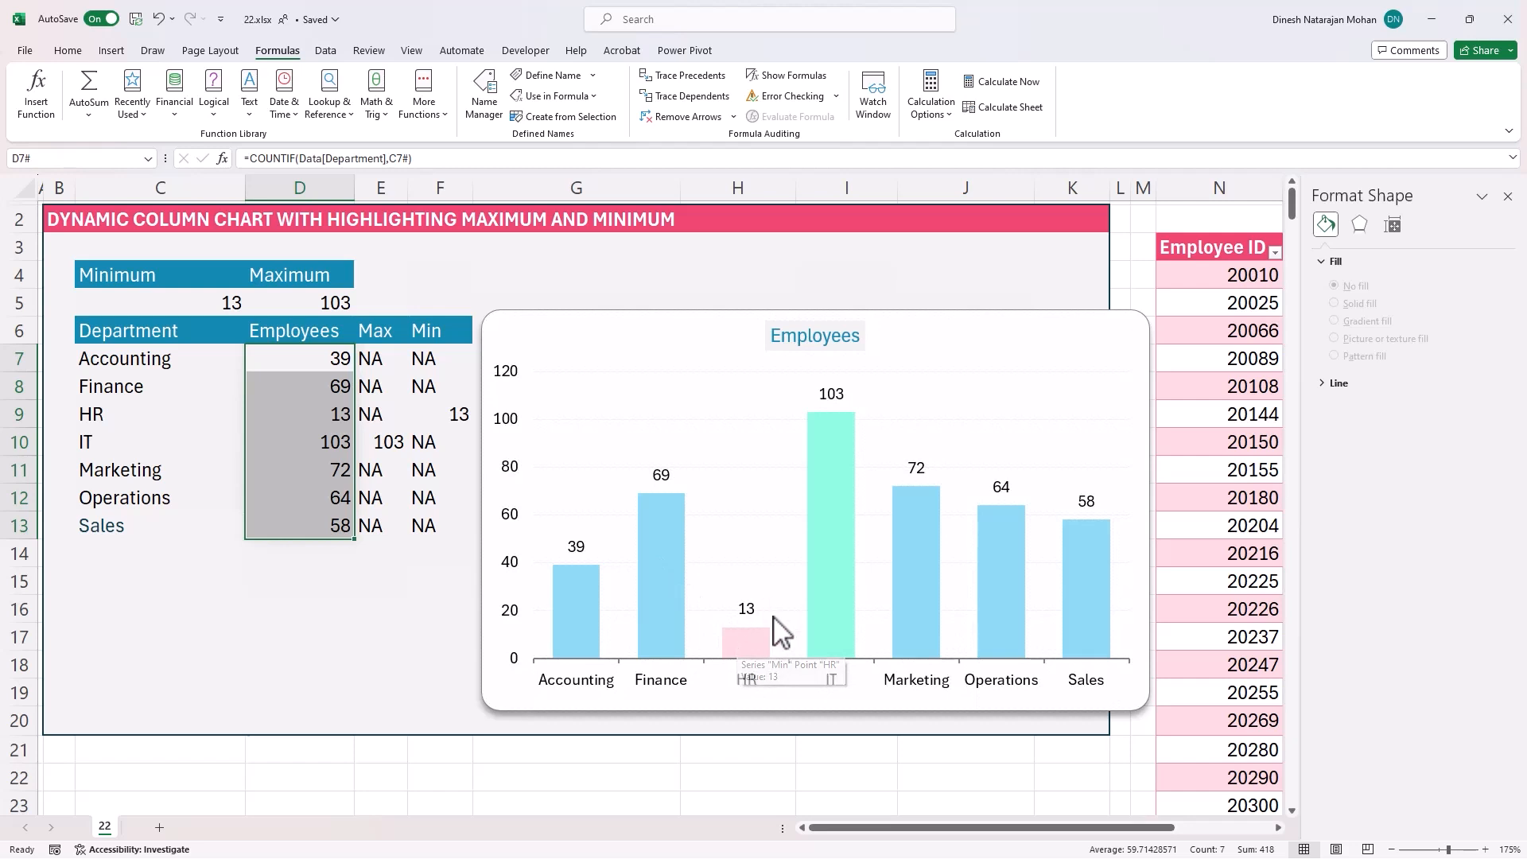
click(356, 583)
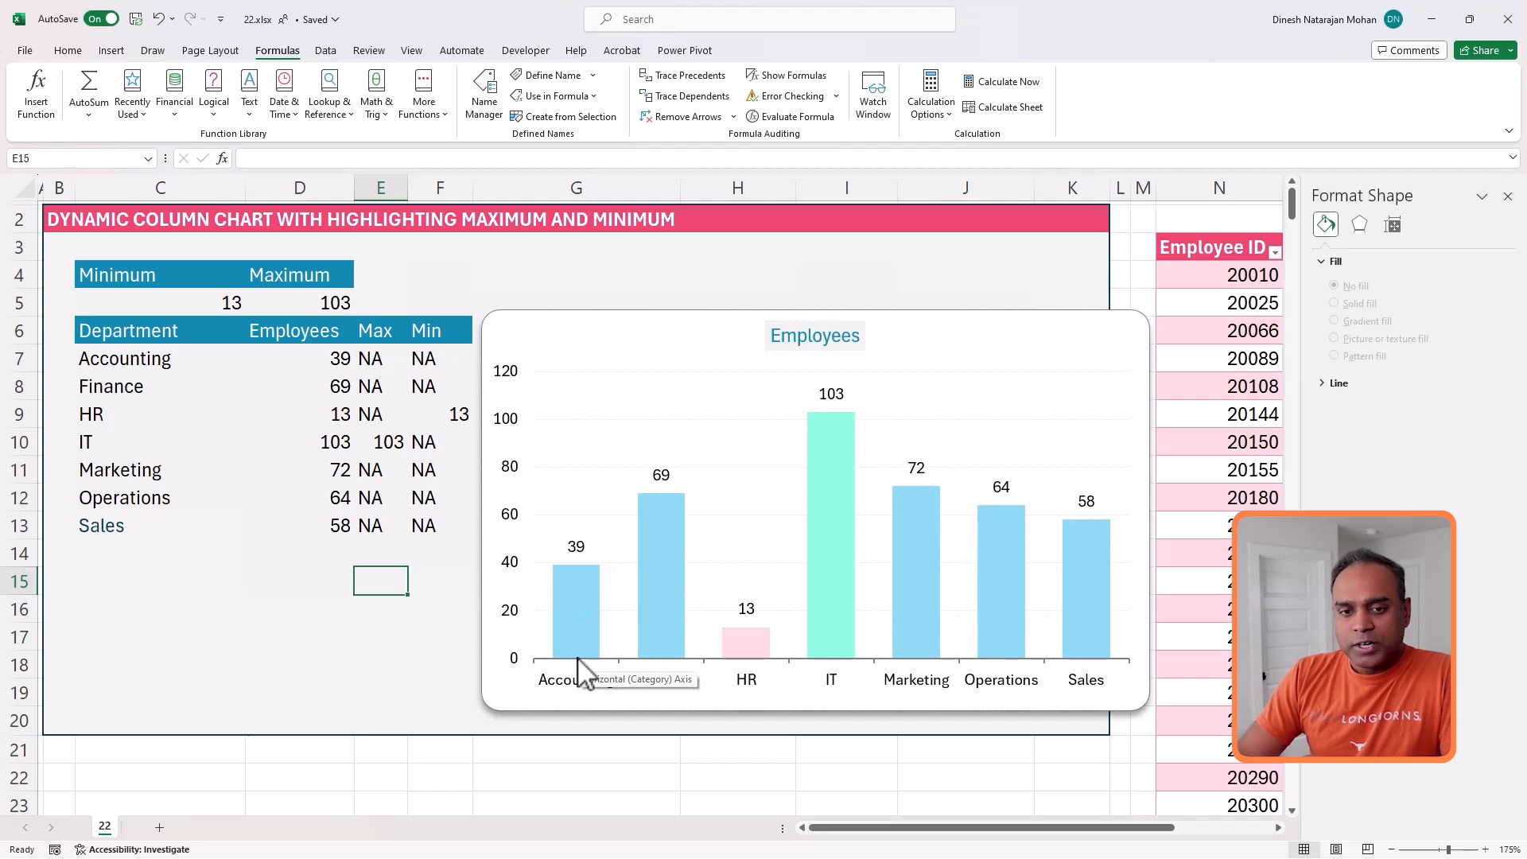
mouse_move(601, 637)
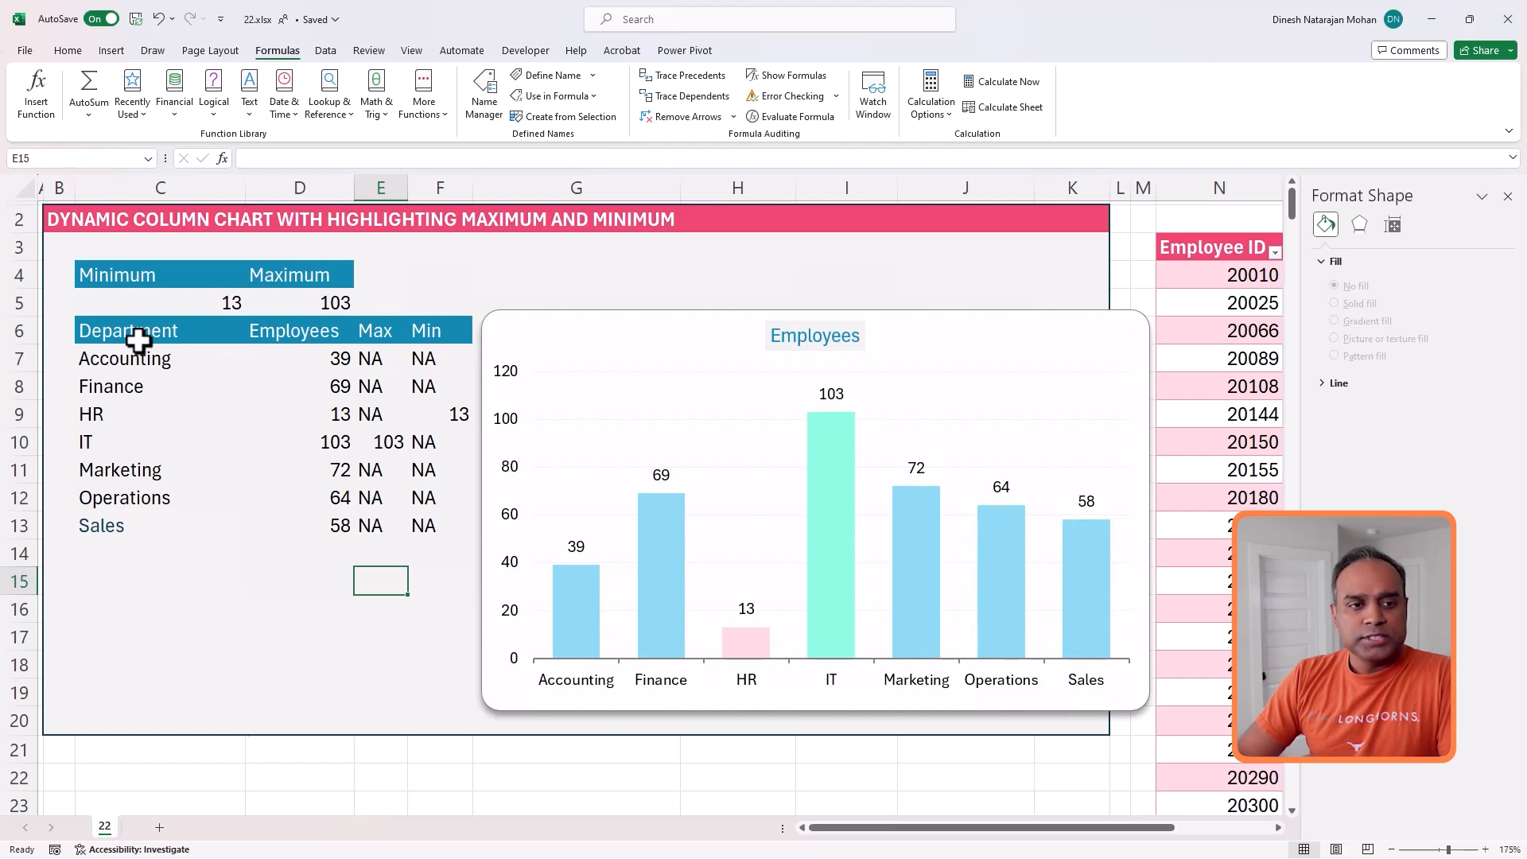
Step: Review the department and employee table, the maximum cell, and the formulas in the Max and Min columns
drag(136, 331, 276, 520)
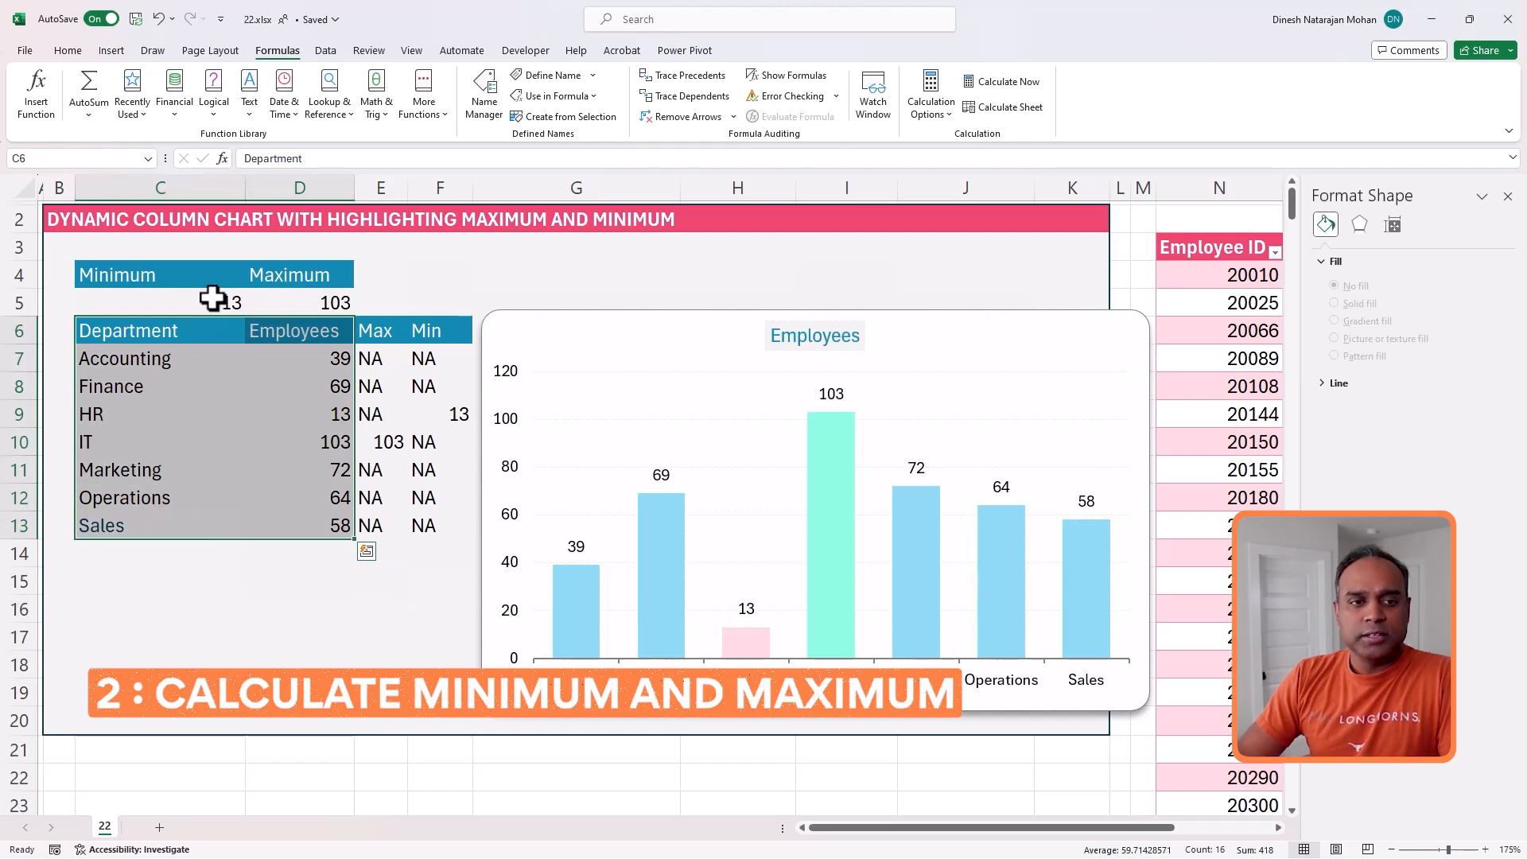
click(302, 303)
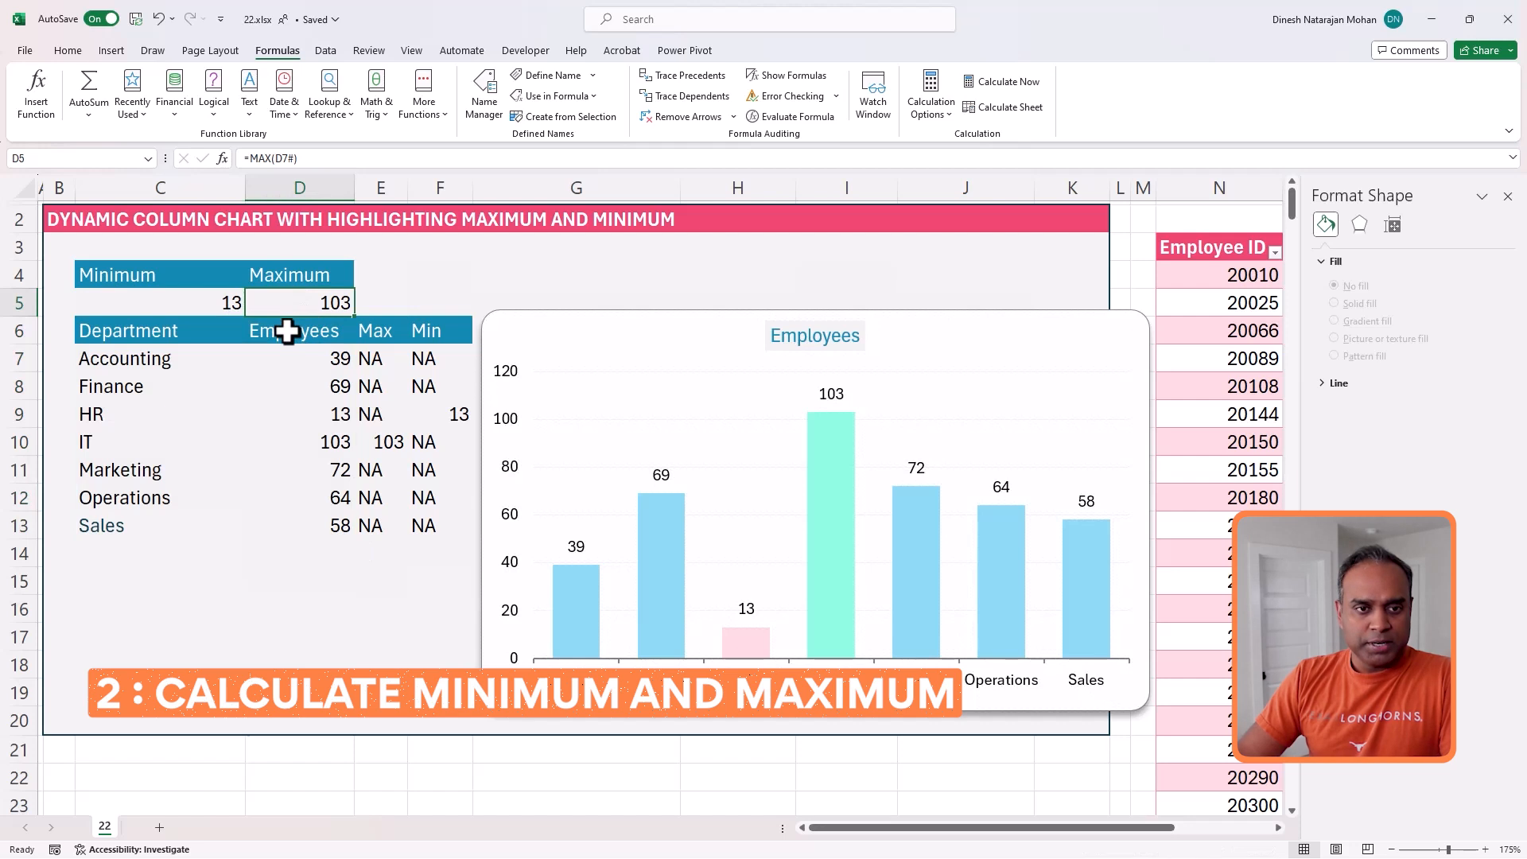
drag(374, 358, 378, 518)
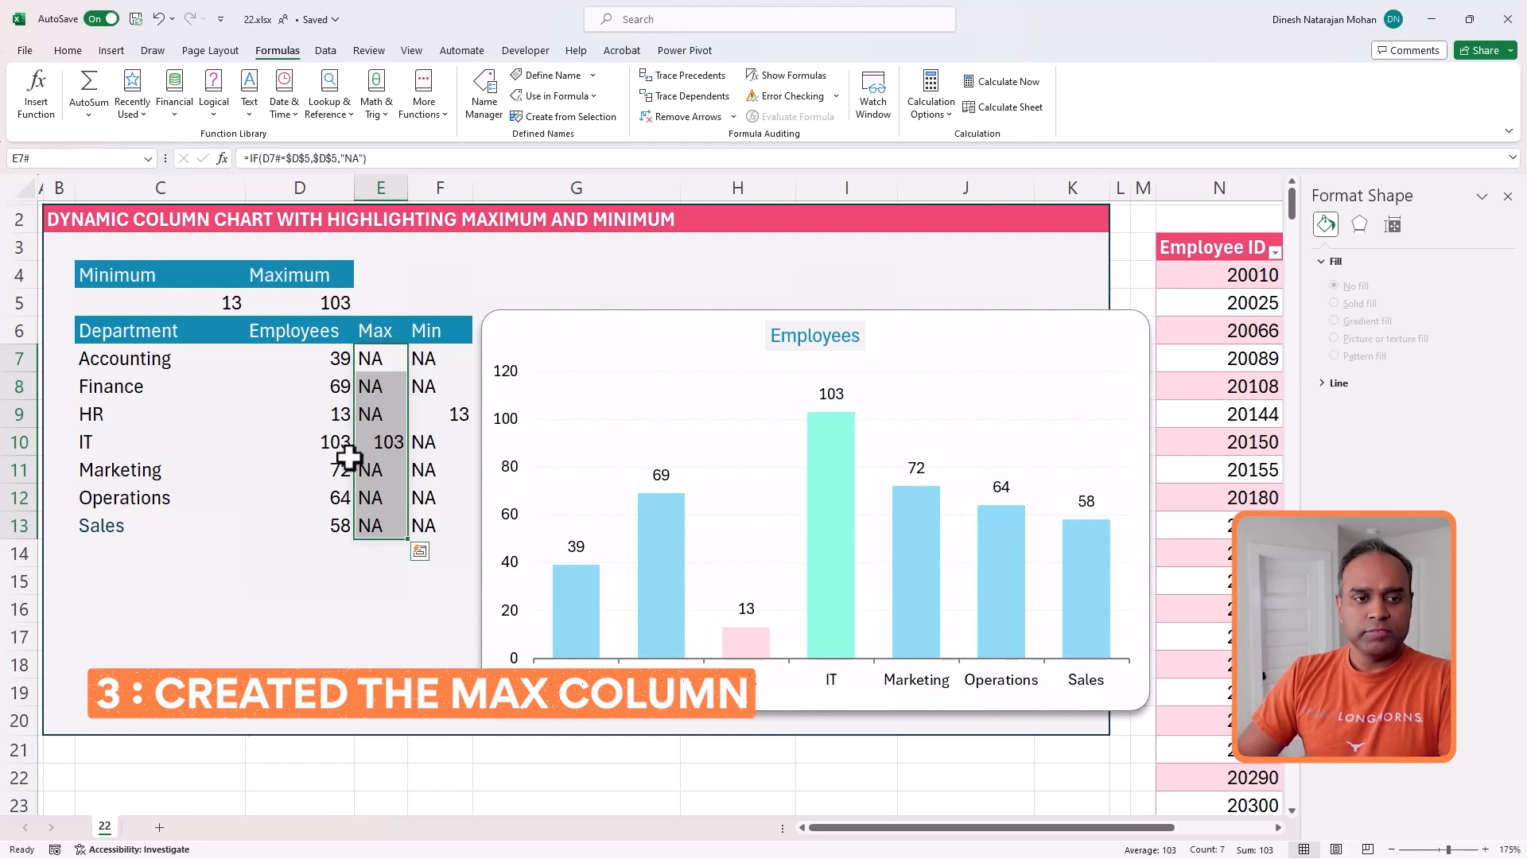
click(390, 437)
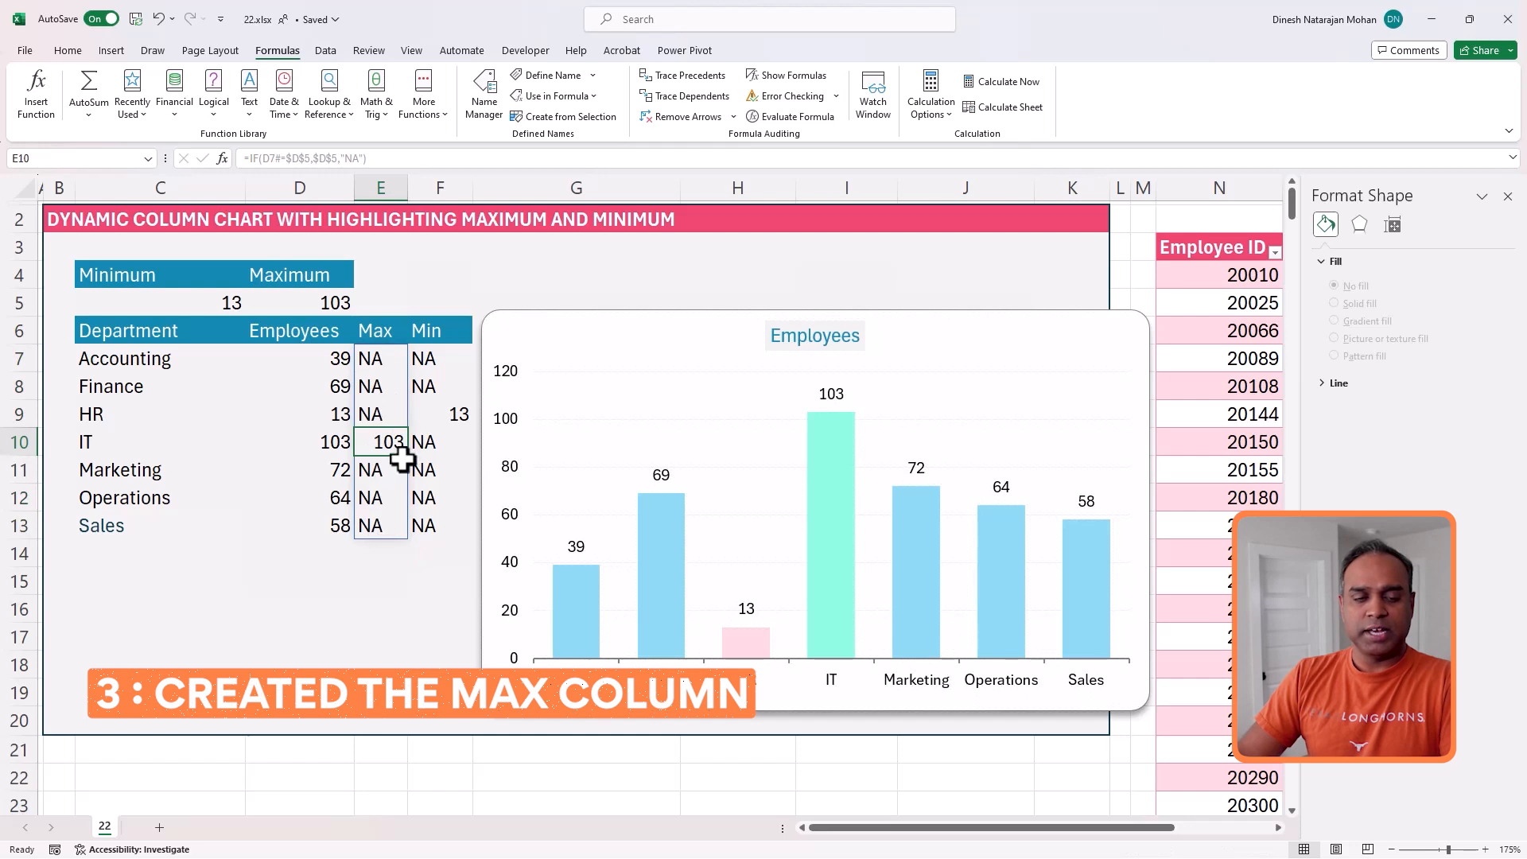
drag(429, 358, 439, 527)
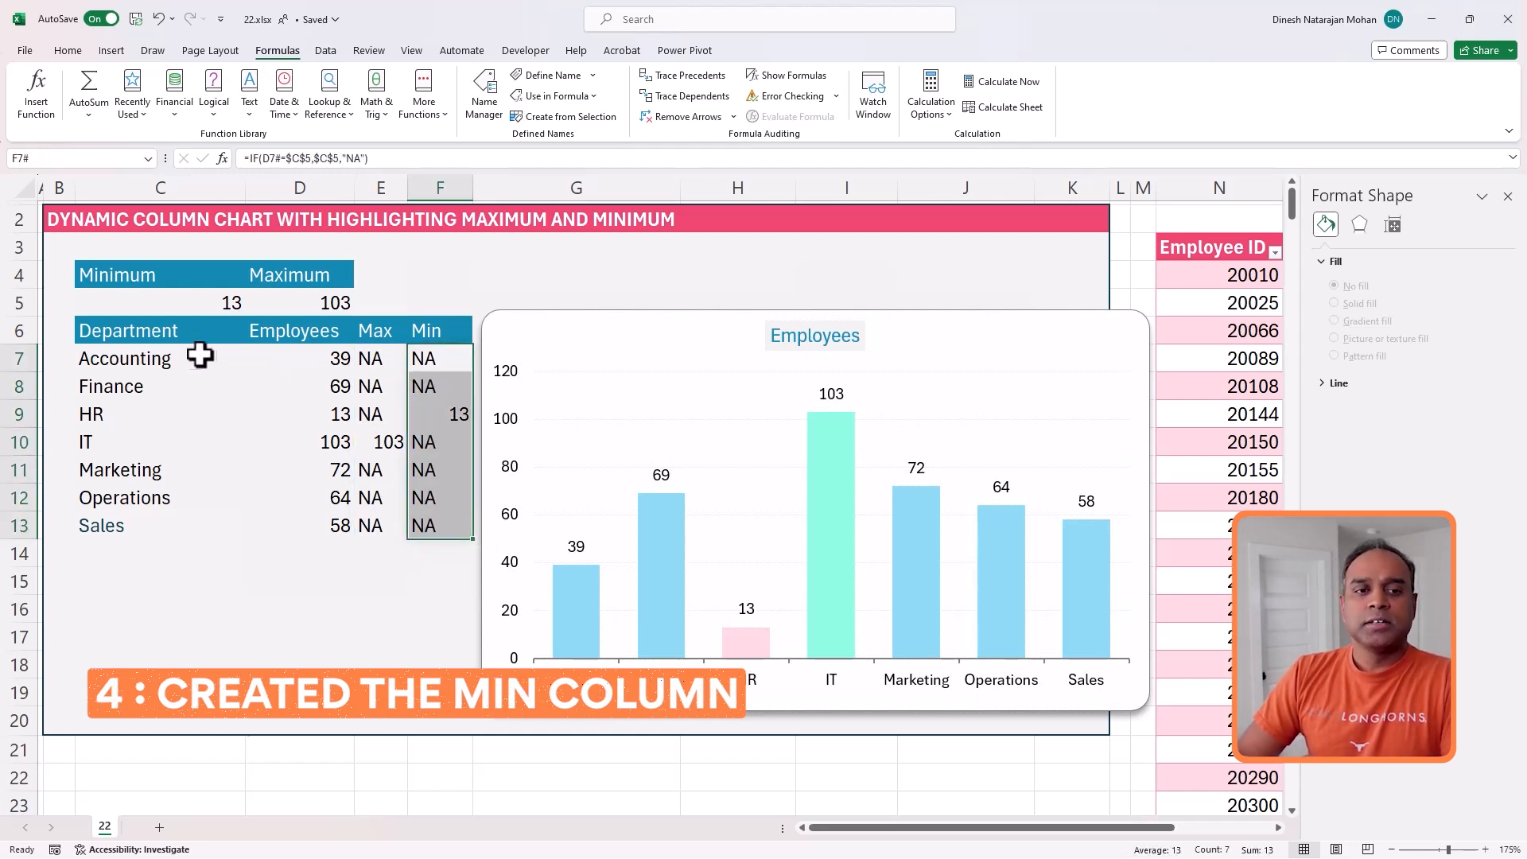
click(164, 358)
click(326, 358)
click(380, 358)
click(422, 361)
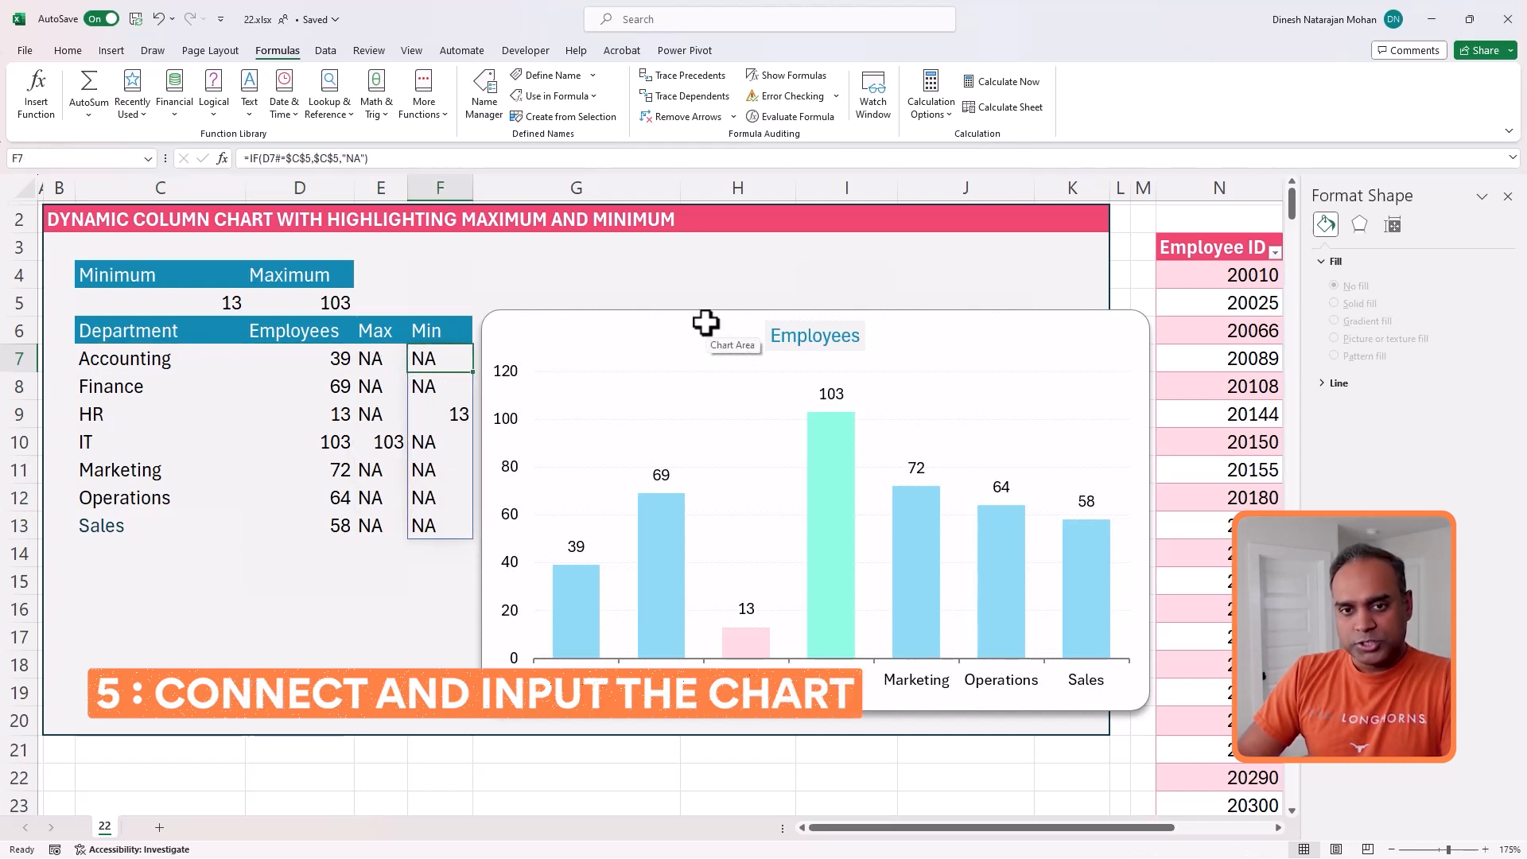
Step: Check the series overlap setting of the chart's Max series
right_click(669, 543)
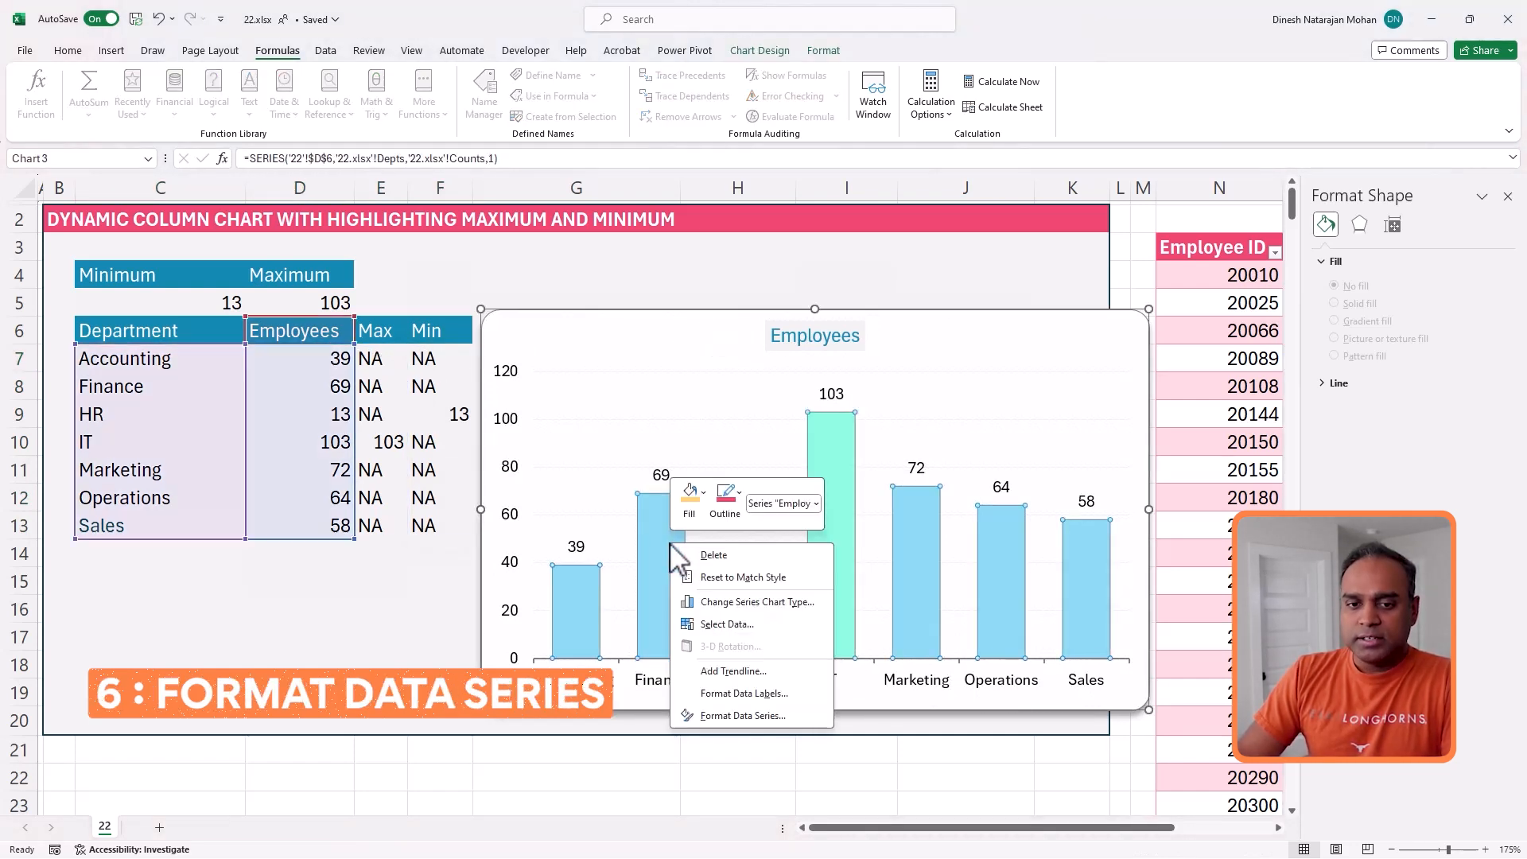
click(1387, 221)
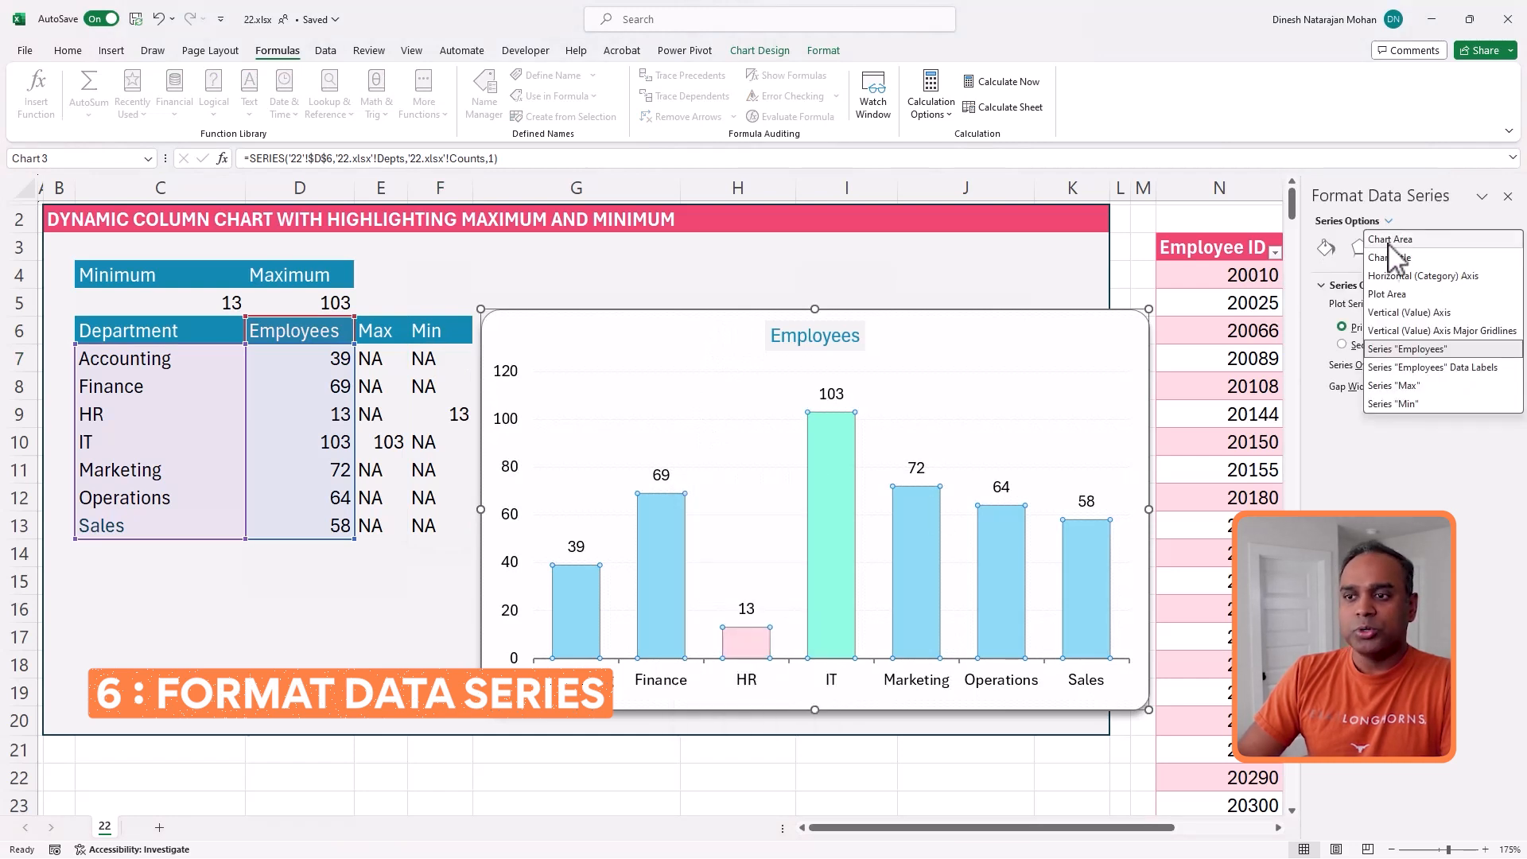
click(1406, 387)
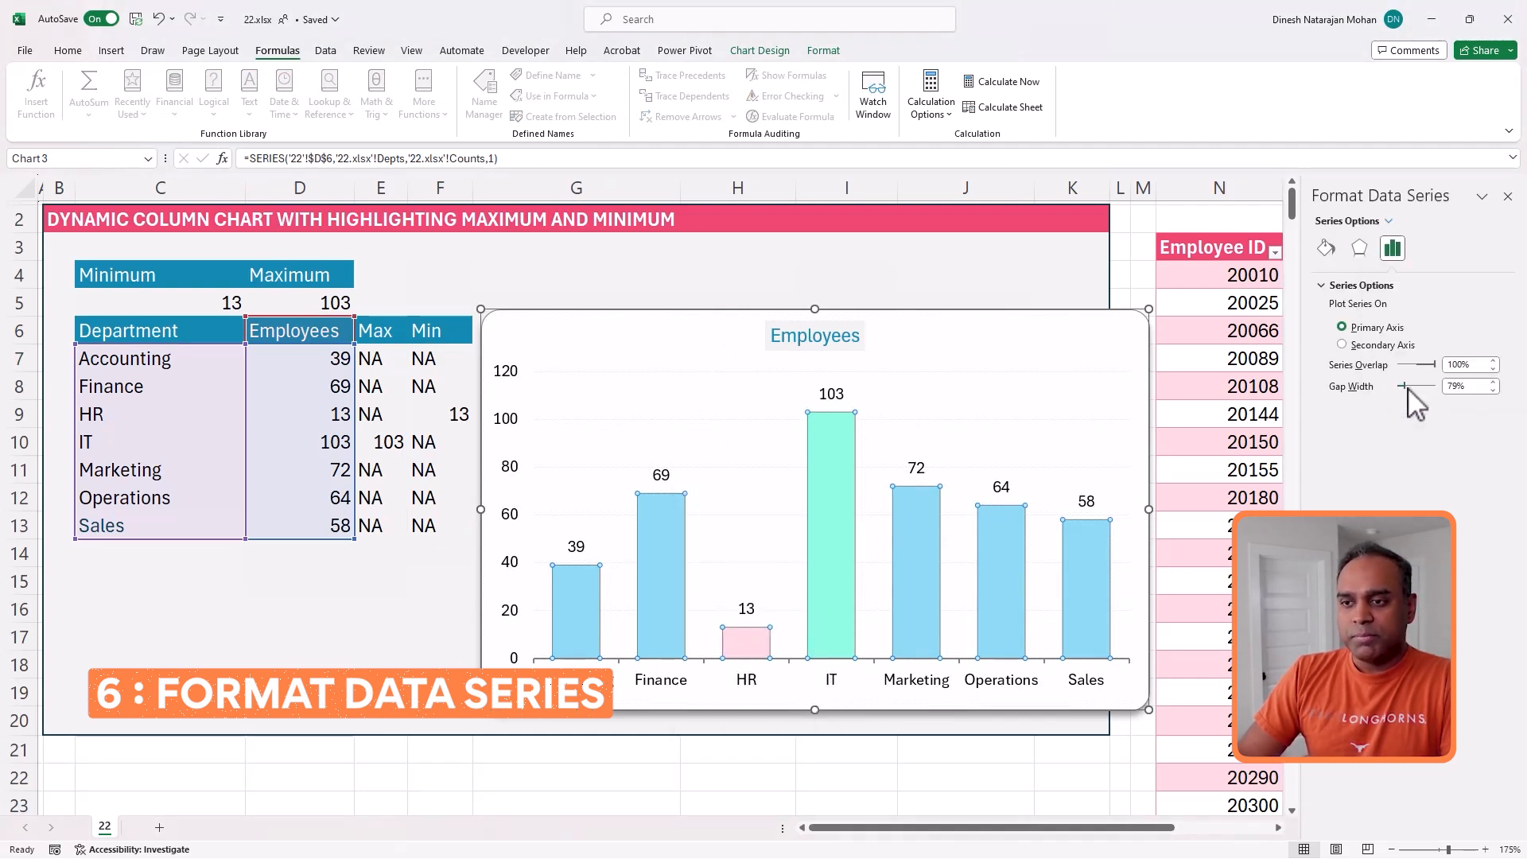
double_click(1476, 366)
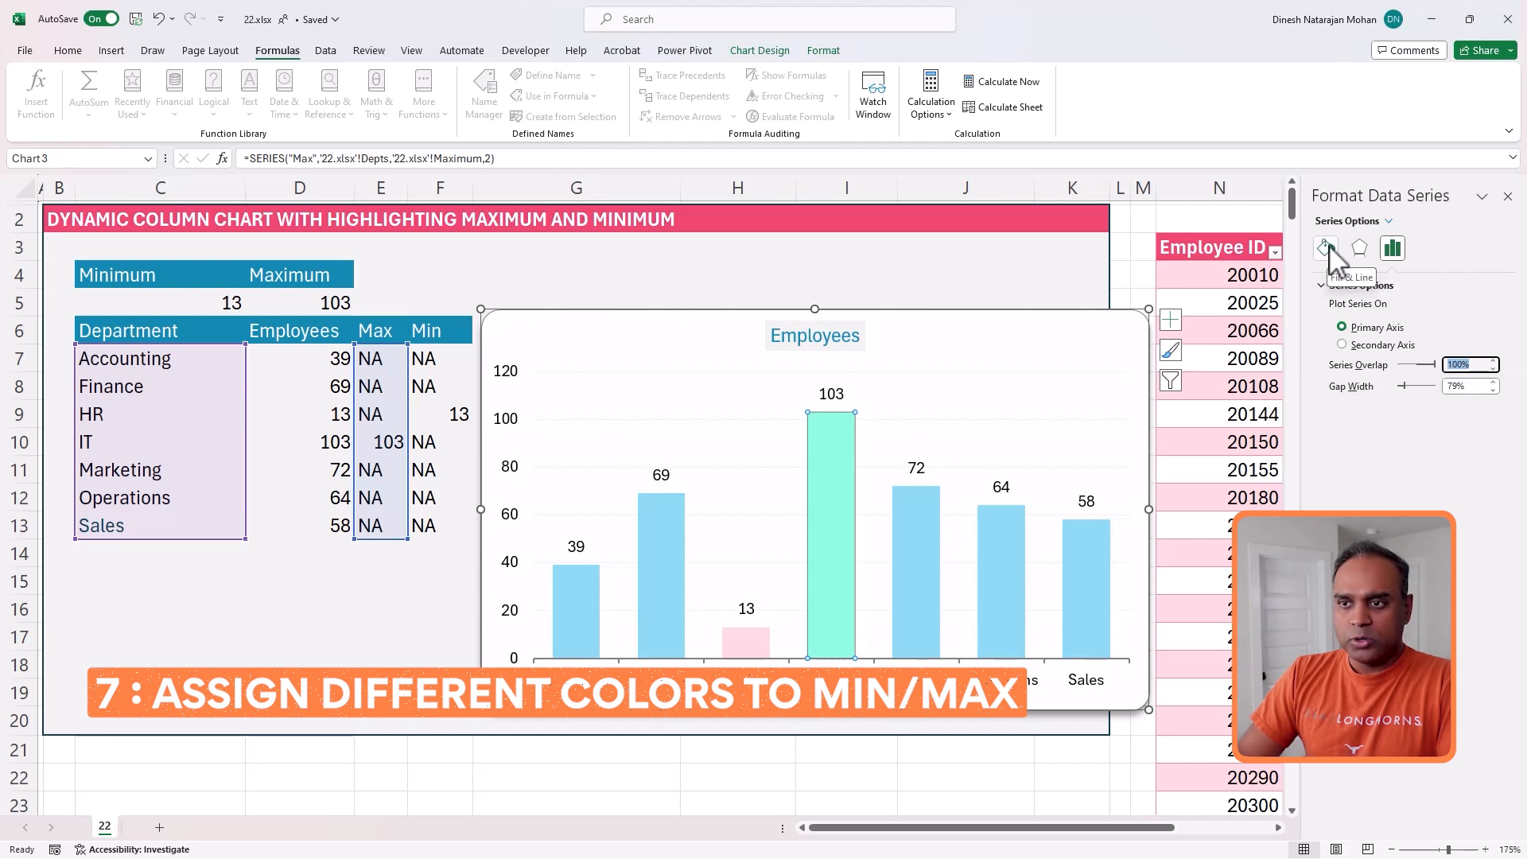
Step: Review the solid fill colors assigned to the Max and Min series
click(1388, 221)
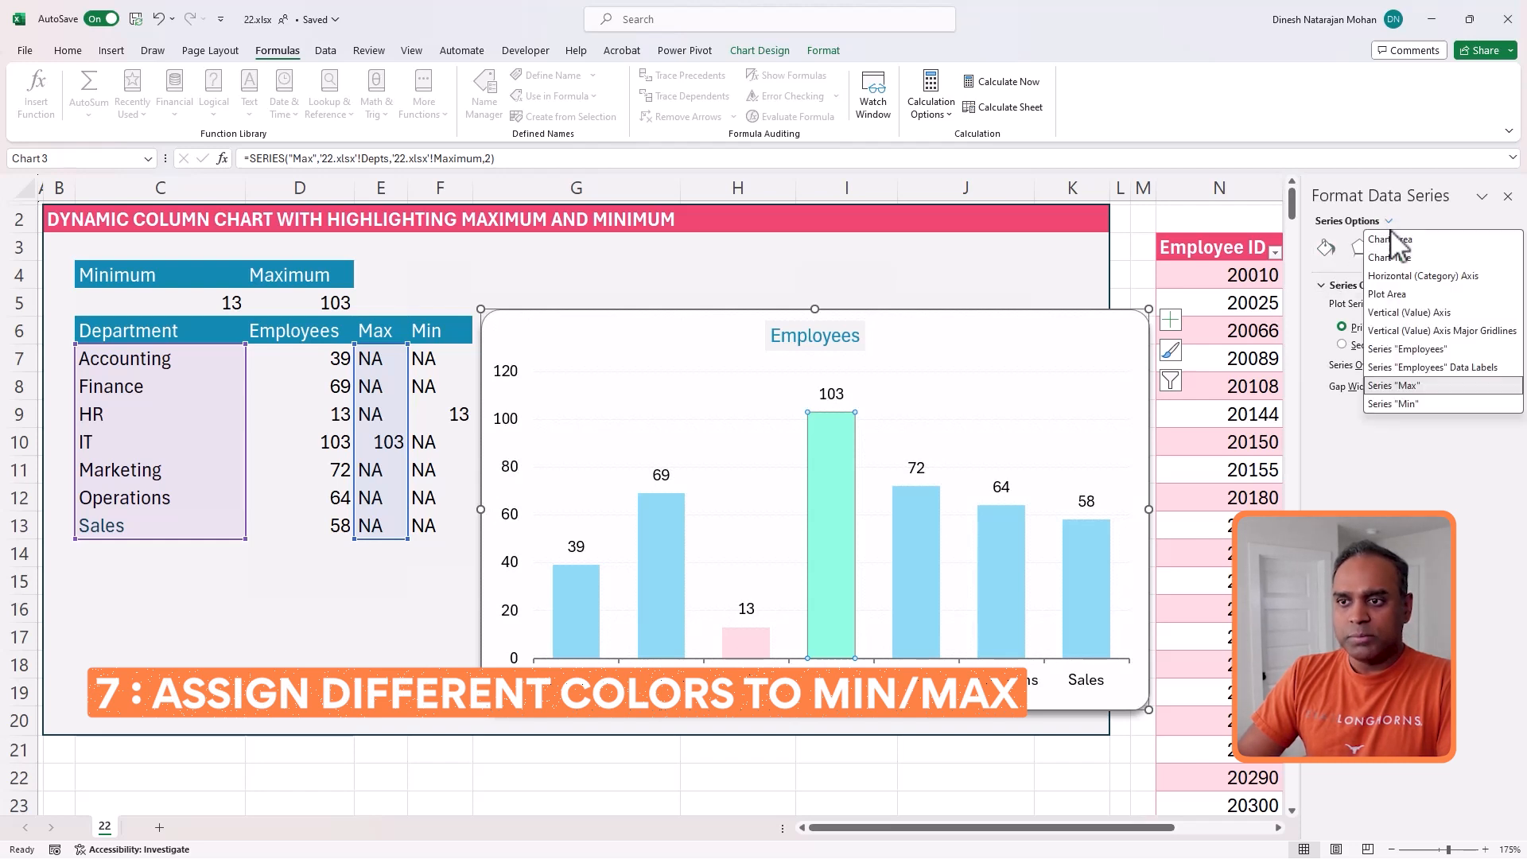
click(1411, 386)
click(1327, 248)
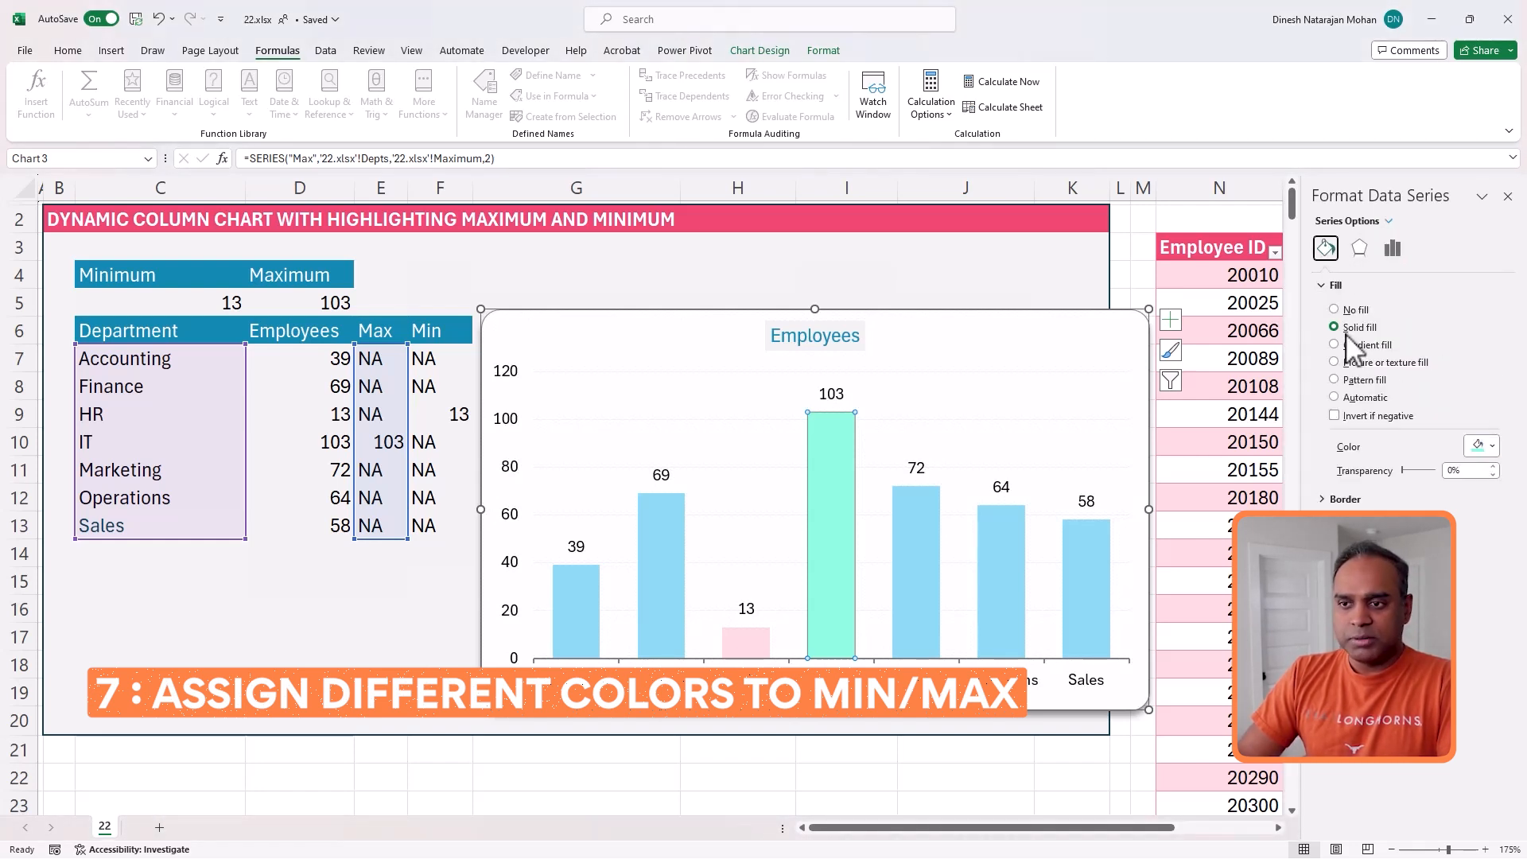
click(1492, 446)
click(1479, 446)
click(1388, 221)
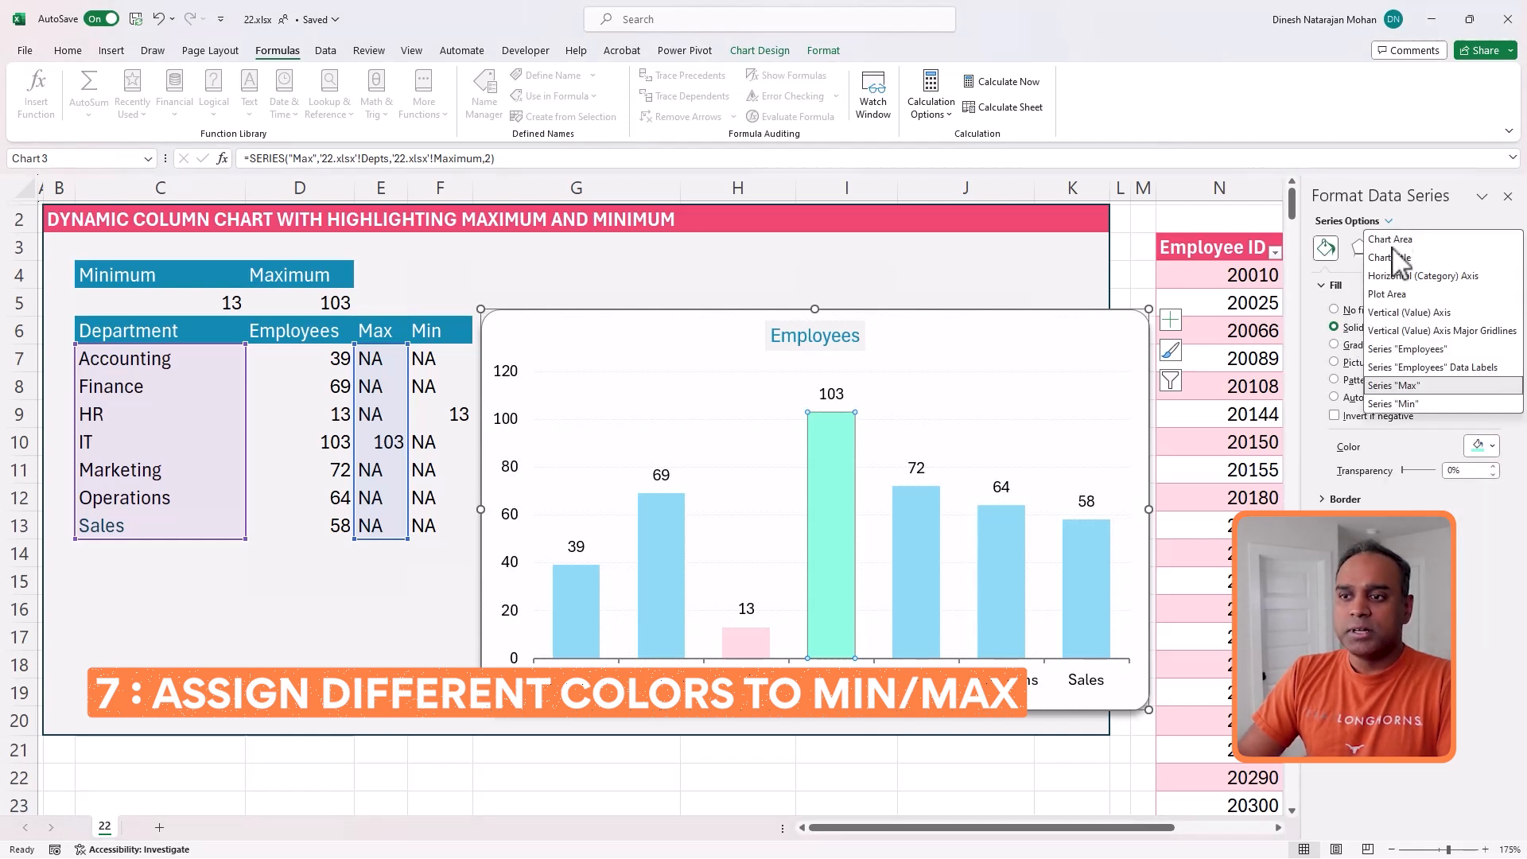
click(1411, 403)
click(1492, 446)
click(1494, 445)
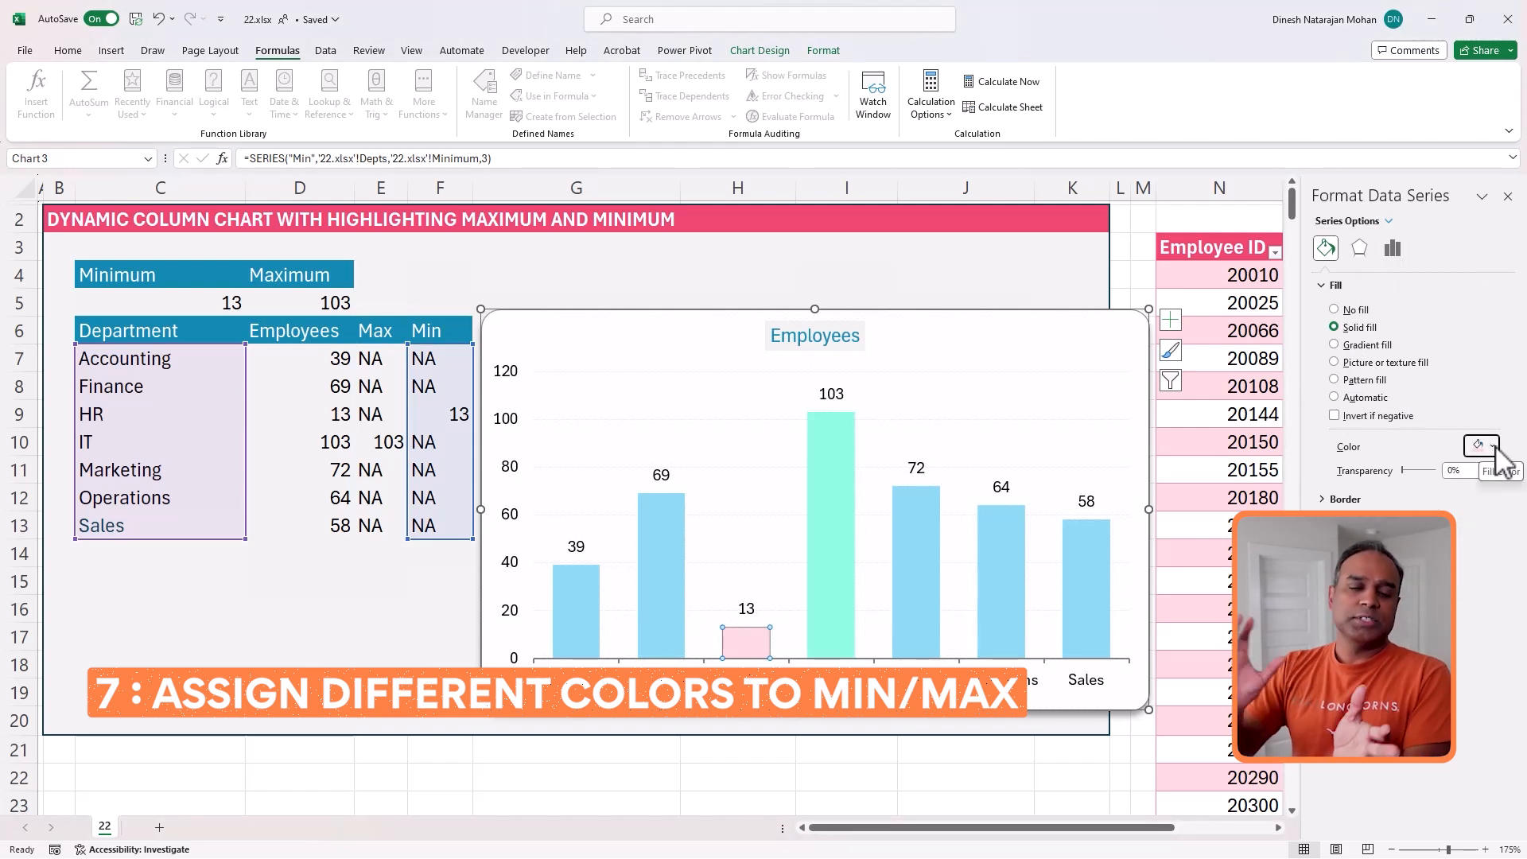